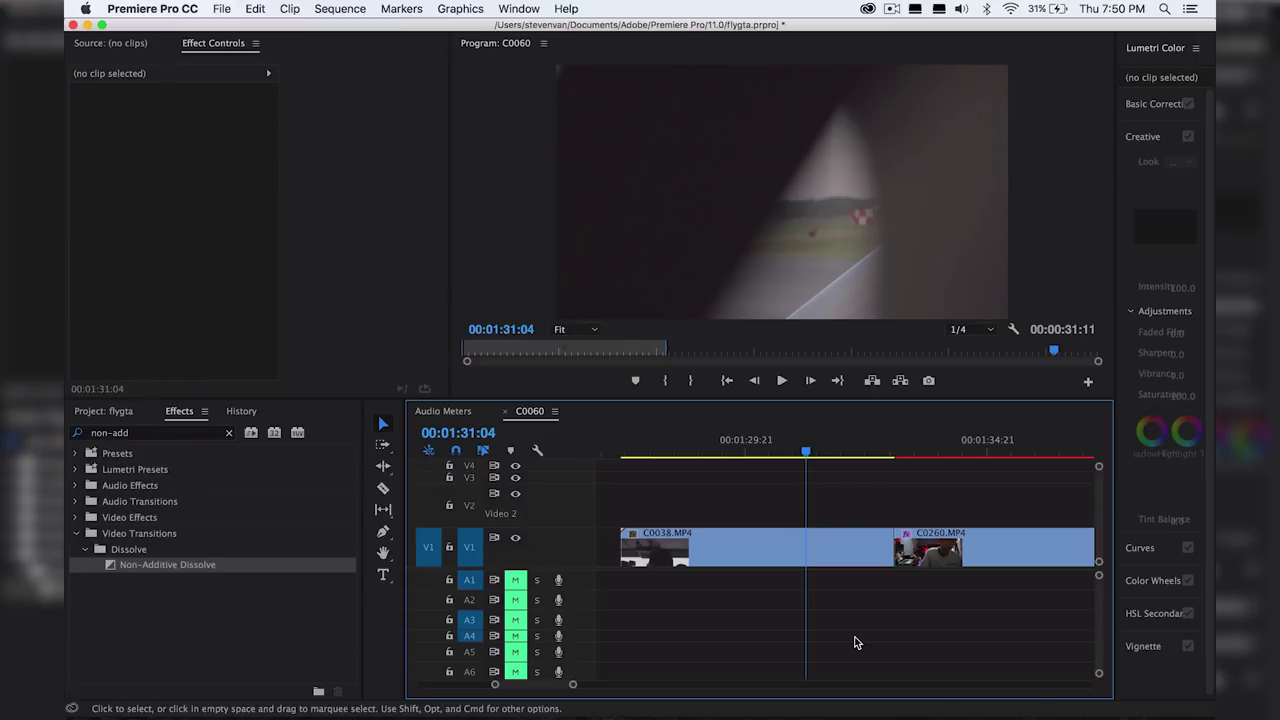
Scroll the Effects panel so the full effects list shows again
scroll(855, 642, "down", 4)
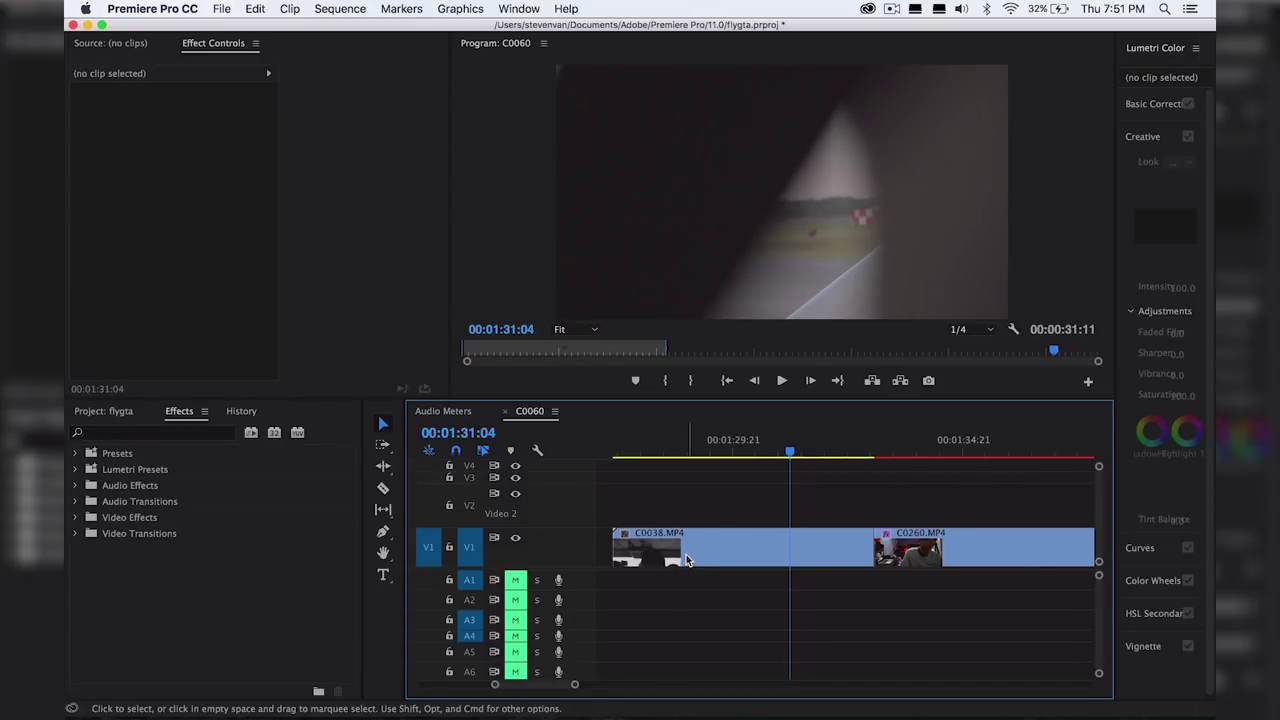
Duplicate C0038 from V1 onto V2 and set the copy's Opacity to 50%
left_click(767, 553)
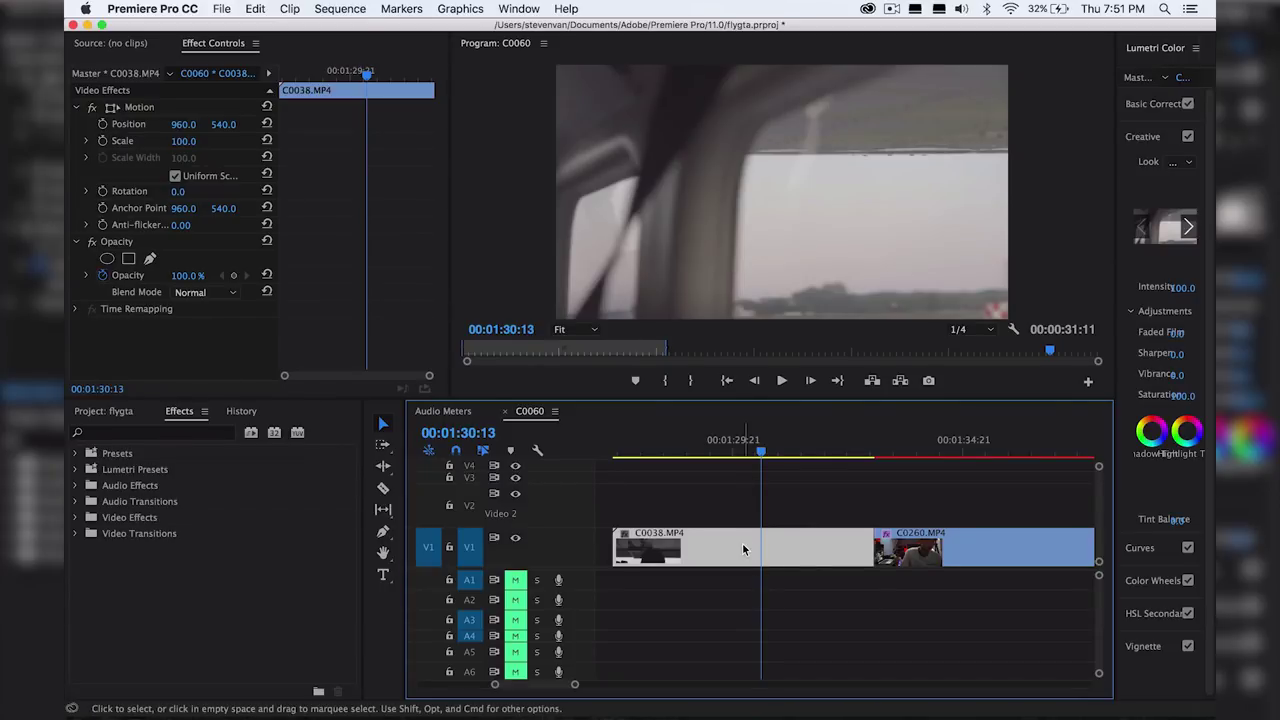
left_click_drag(742, 542, 744, 511)
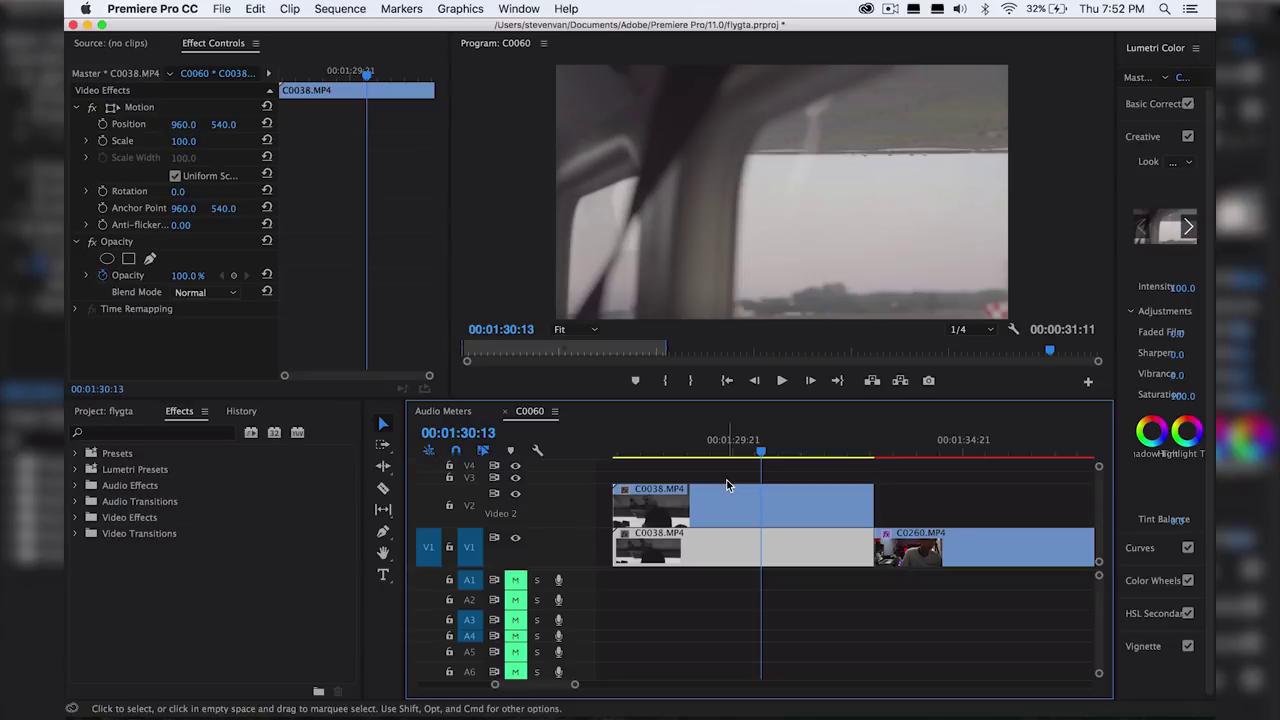
left_click(843, 530)
scroll(842, 525, "up", 5)
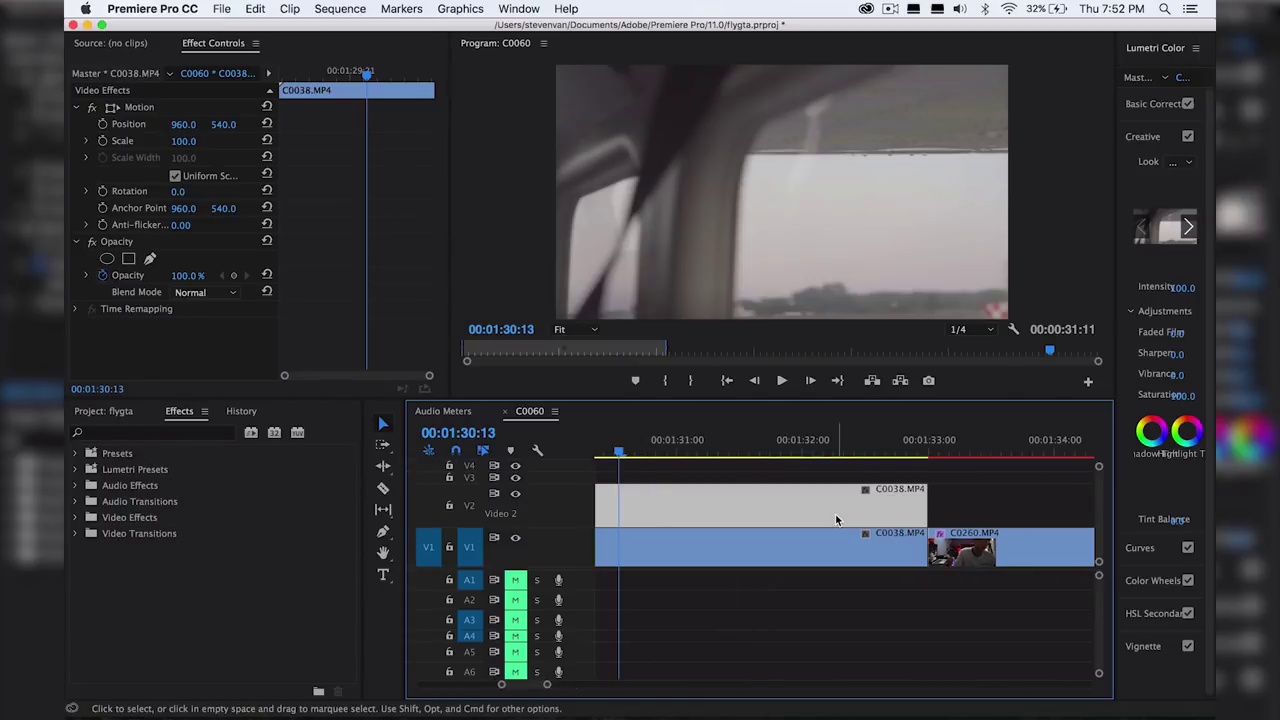
scroll(790, 490, "down", 3)
left_click(186, 275)
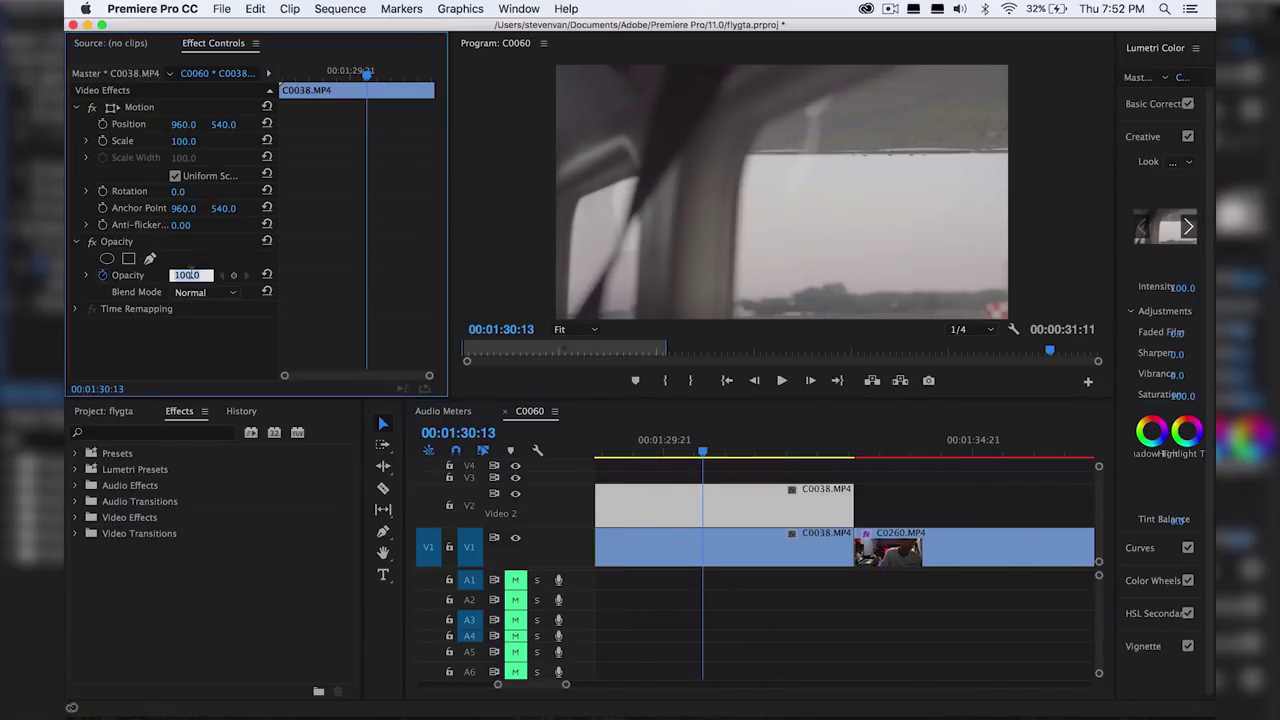
type("50")
key("Return")
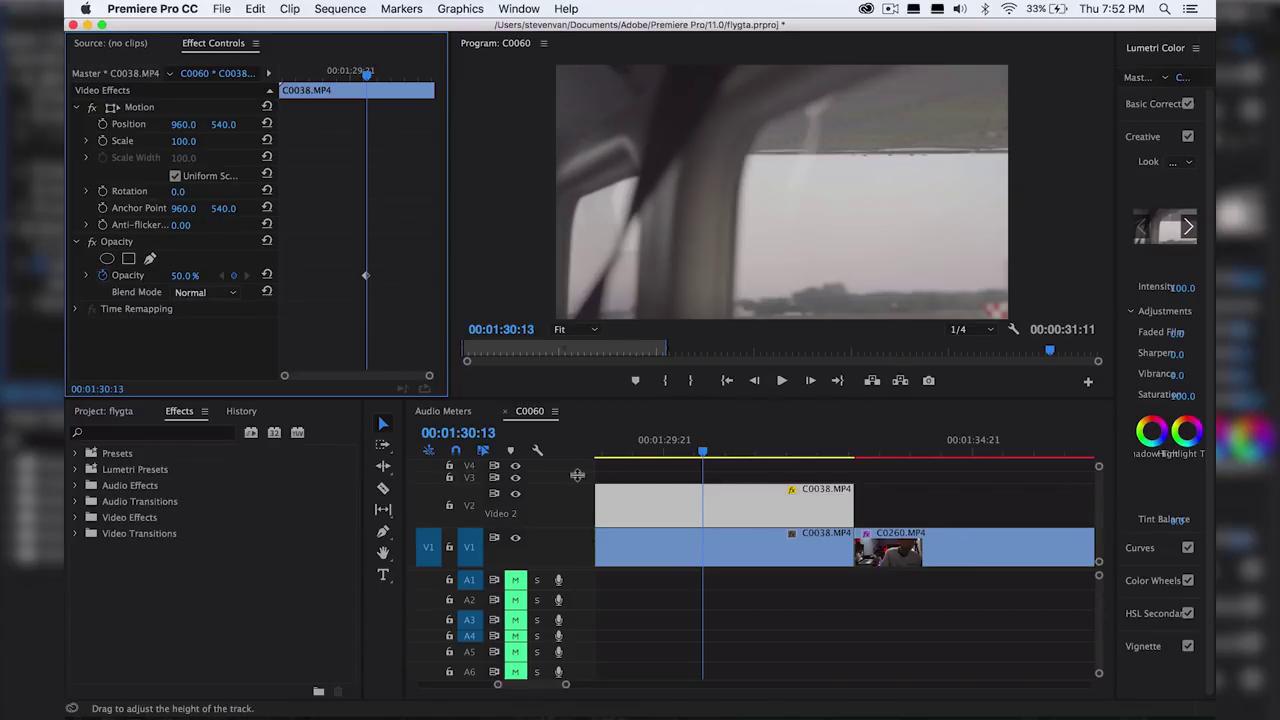
Change the V2 copy's speed to 700% in Speed/Duration
right_click(727, 500)
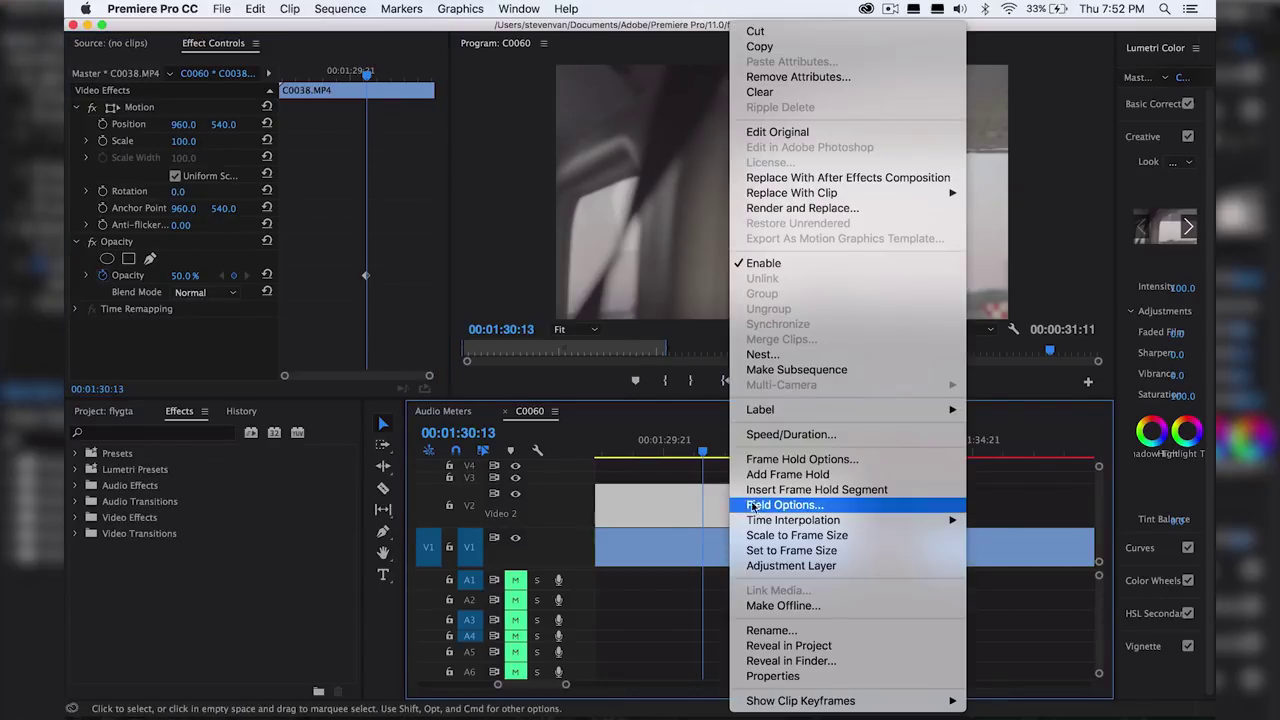
left_click(790, 434)
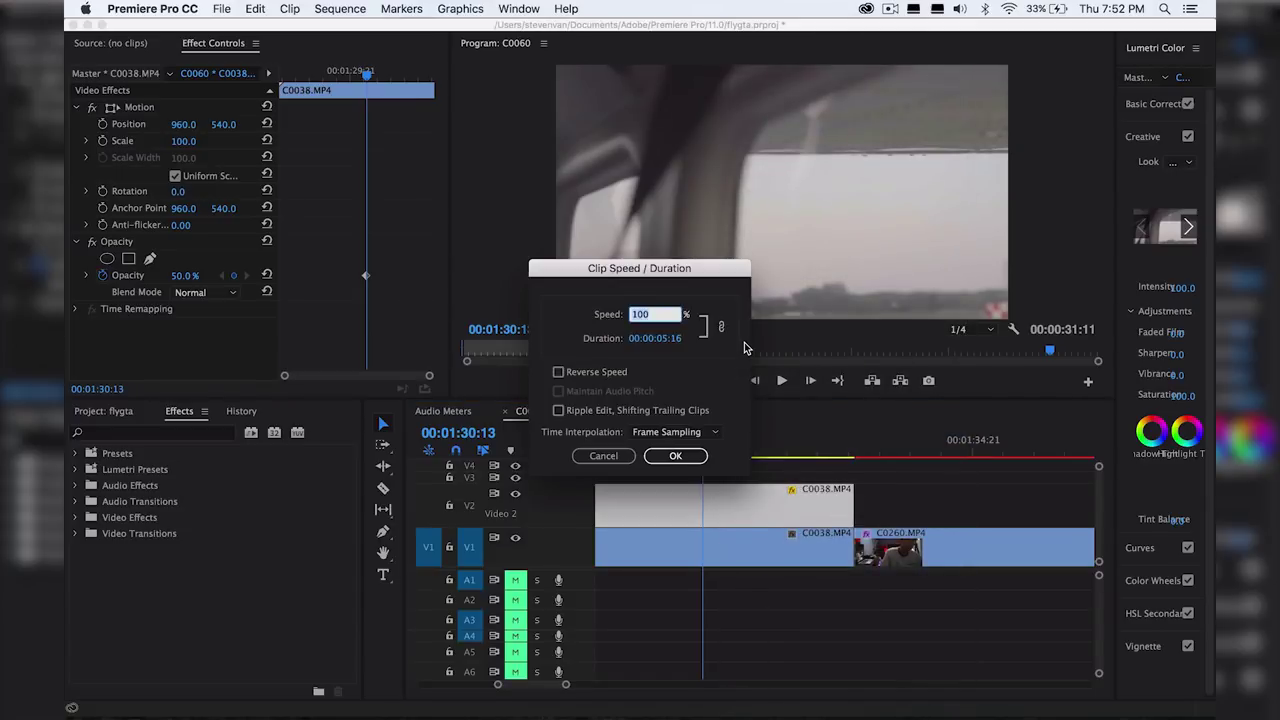
type("700")
key("Return")
Move the shortened V2 clip right so it ends where C0260 begins
left_click_drag(678, 505, 978, 510)
left_click(988, 452)
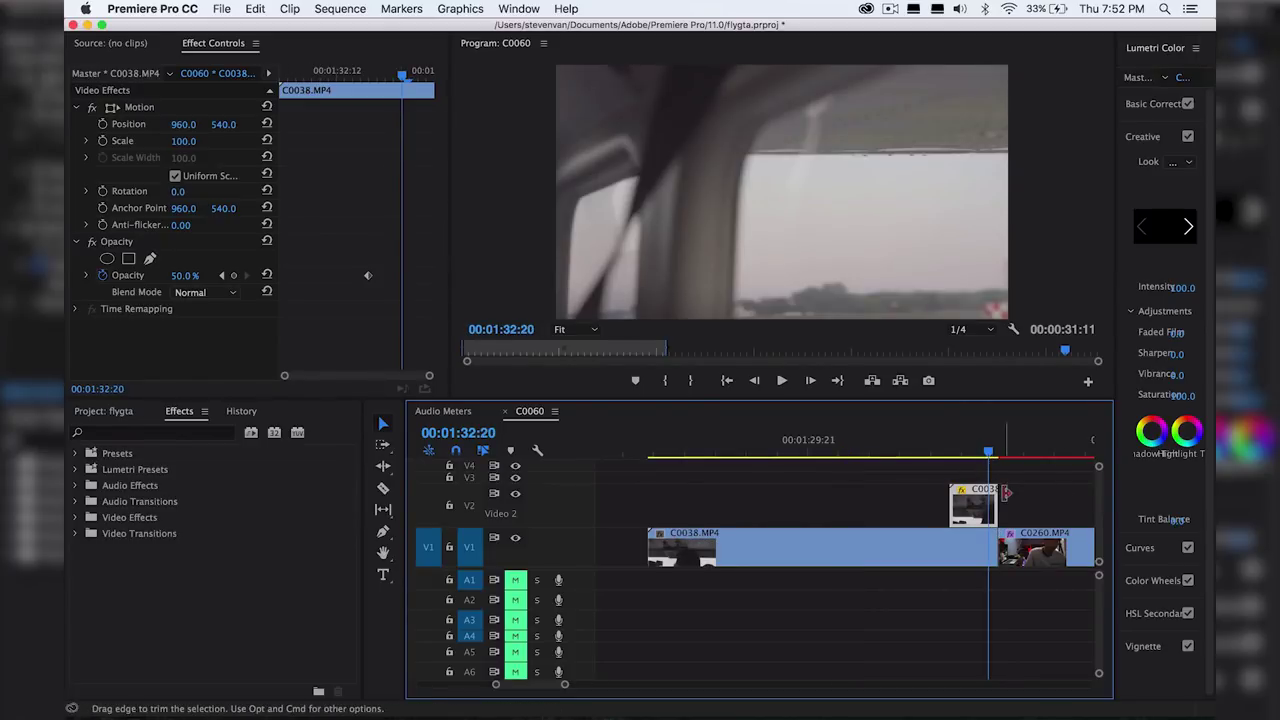
key("equal")
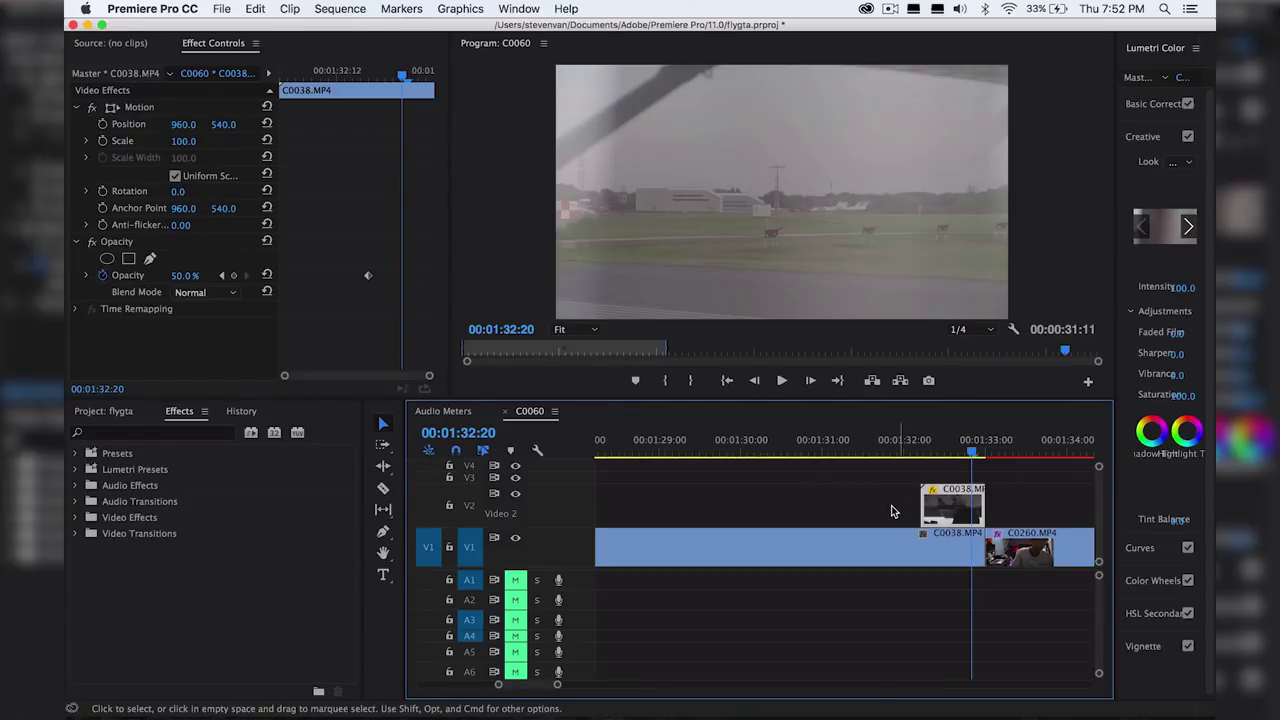
mouse_move(823, 546)
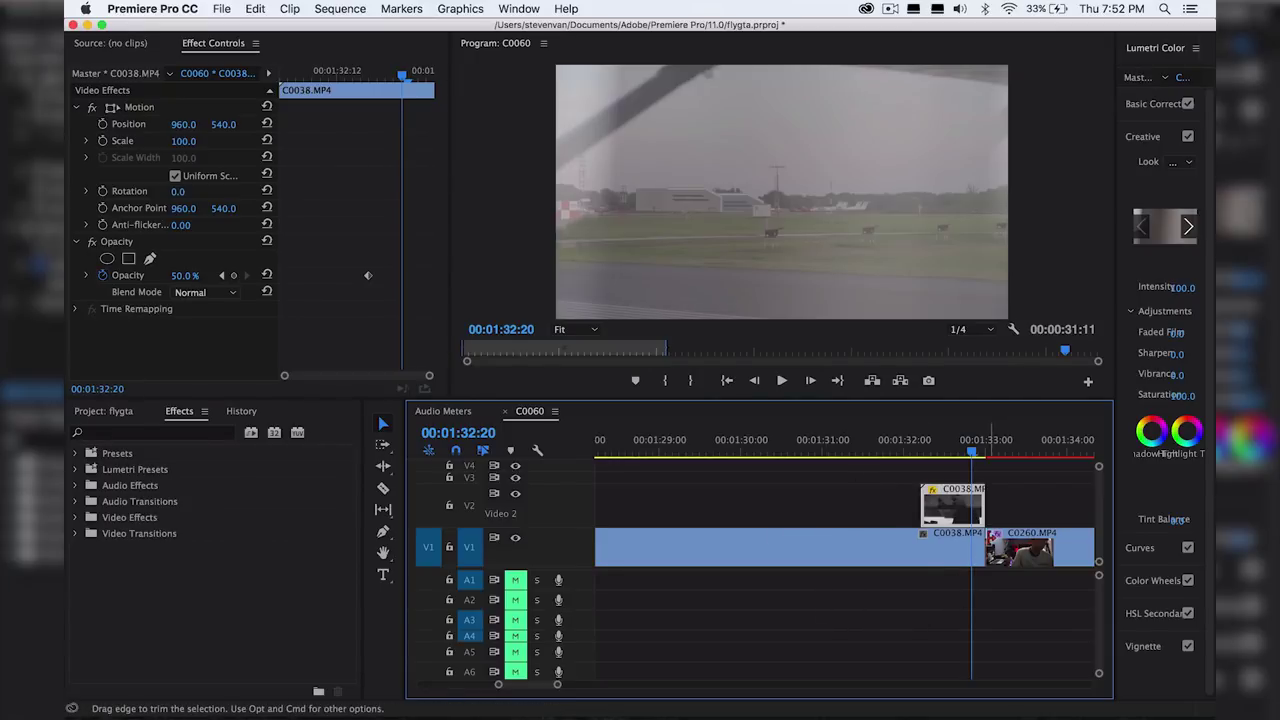
key("equal")
Put the playhead at 00:01:32:03, zoom in, and select the sped-up V2 clip
left_click(875, 452)
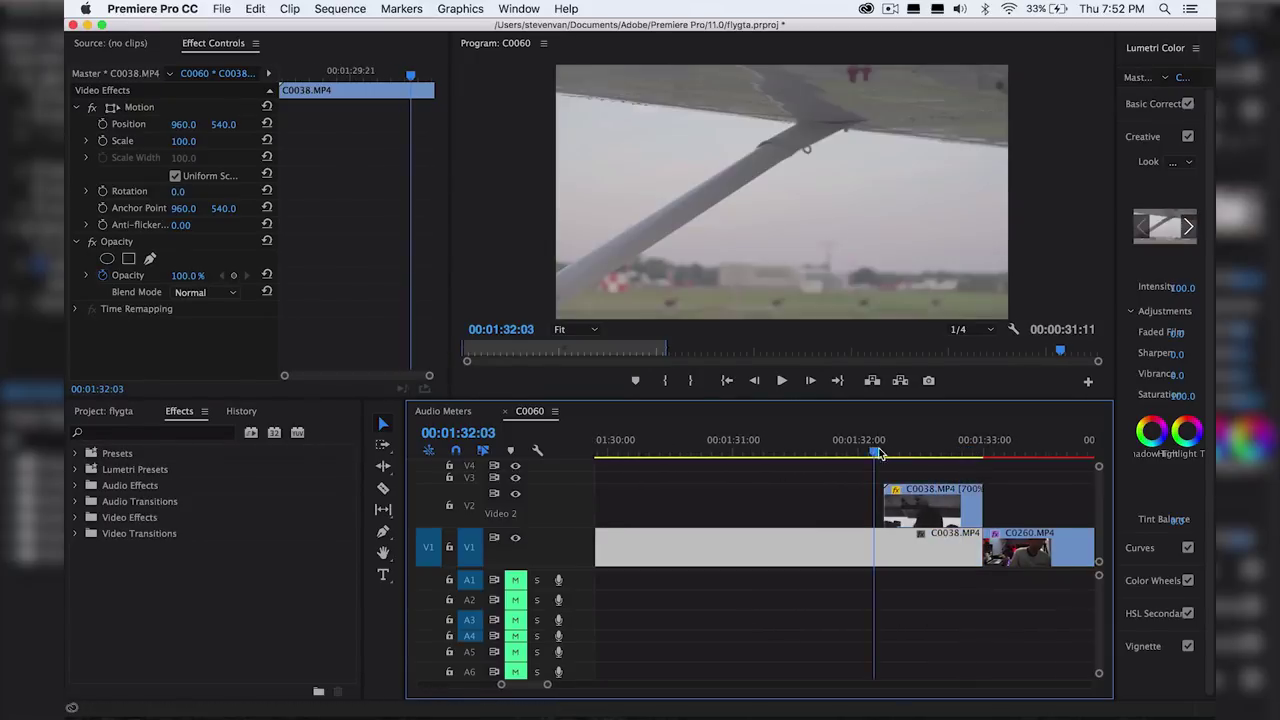
key("equal")
left_click(935, 490)
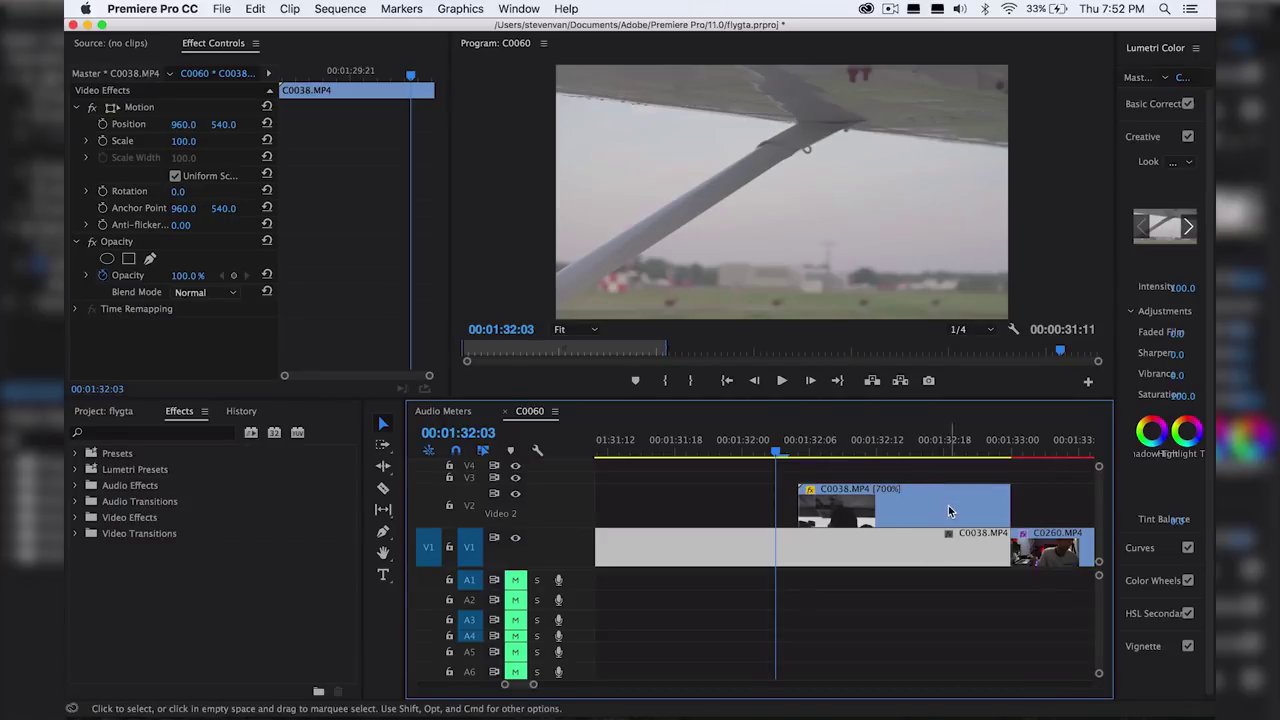
scroll(948, 505, "up", 2)
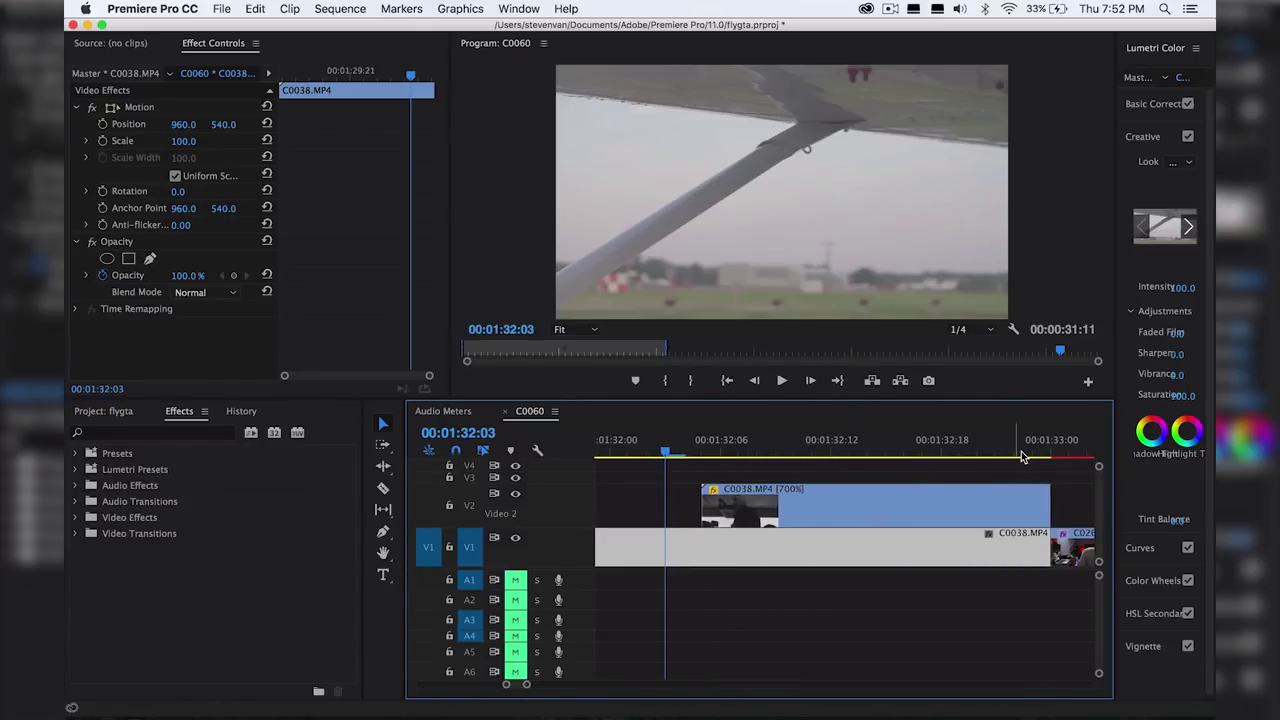
scroll(1019, 500, "up", 1)
scroll(1021, 515, "up", 1)
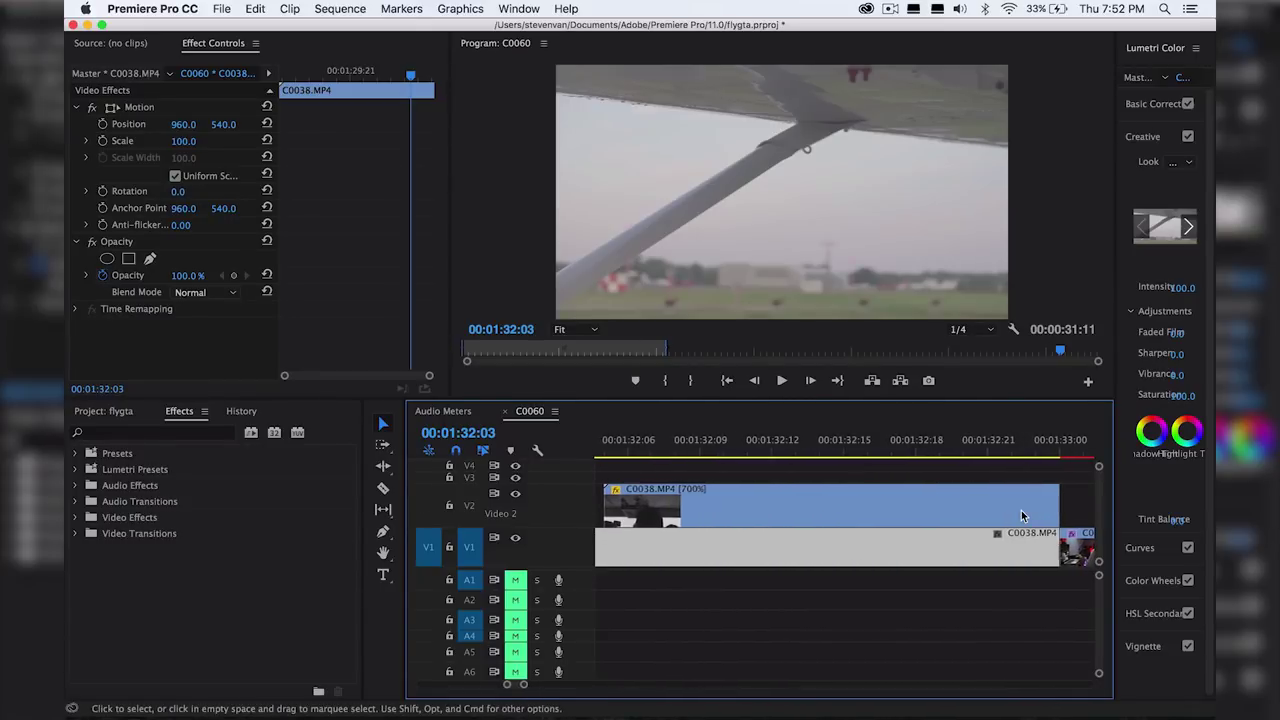
left_click(1021, 512)
Razor the V2 clip into one-frame pieces along its whole length
key("c")
left_click(1044, 508)
left_click(1012, 508)
left_click(988, 508)
left_click(964, 508)
left_click(940, 508)
left_click(915, 508)
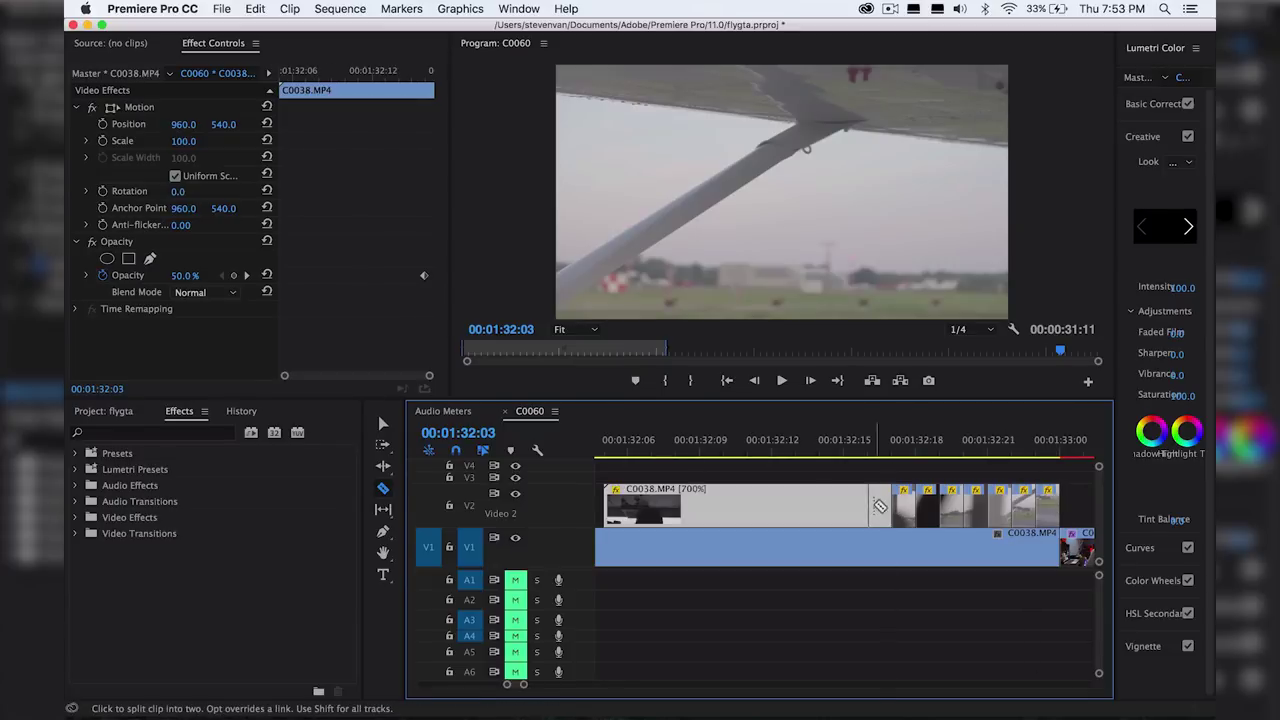
left_click(891, 508)
left_click(866, 508)
left_click(842, 508)
left_click(795, 508)
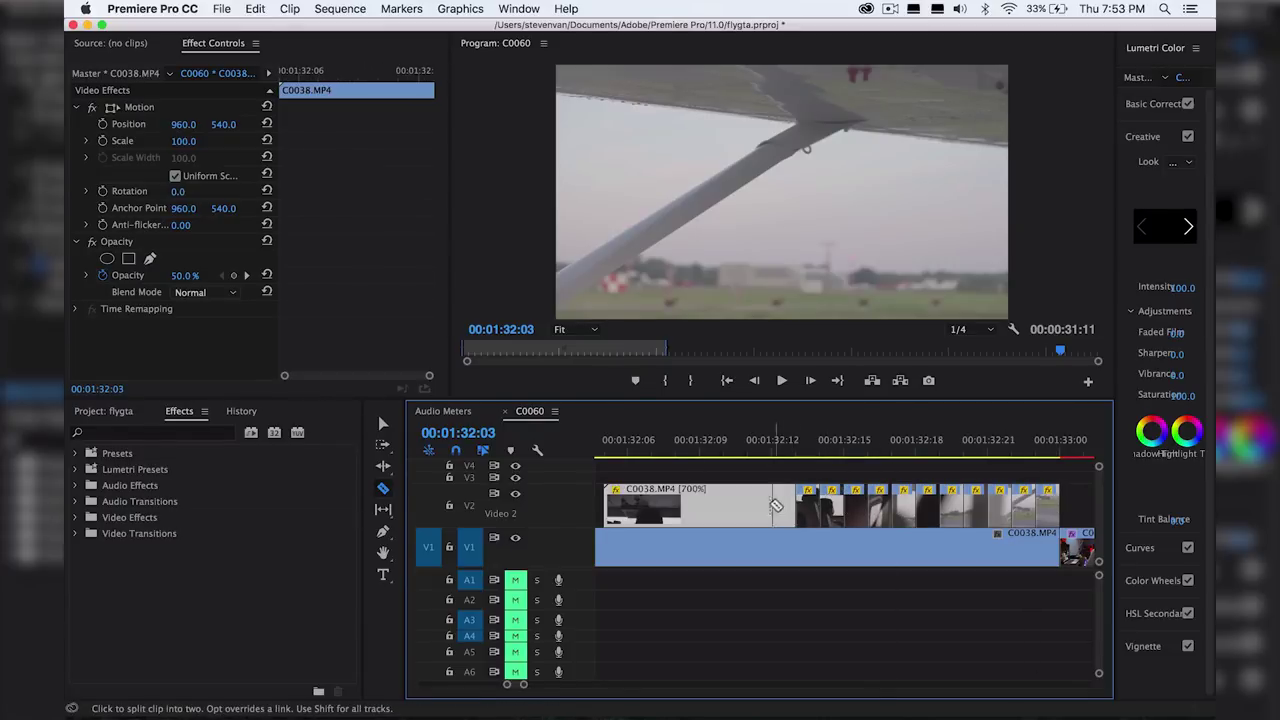
left_click(770, 508)
left_click(746, 508)
left_click(722, 508)
left_click(699, 508)
left_click(675, 508)
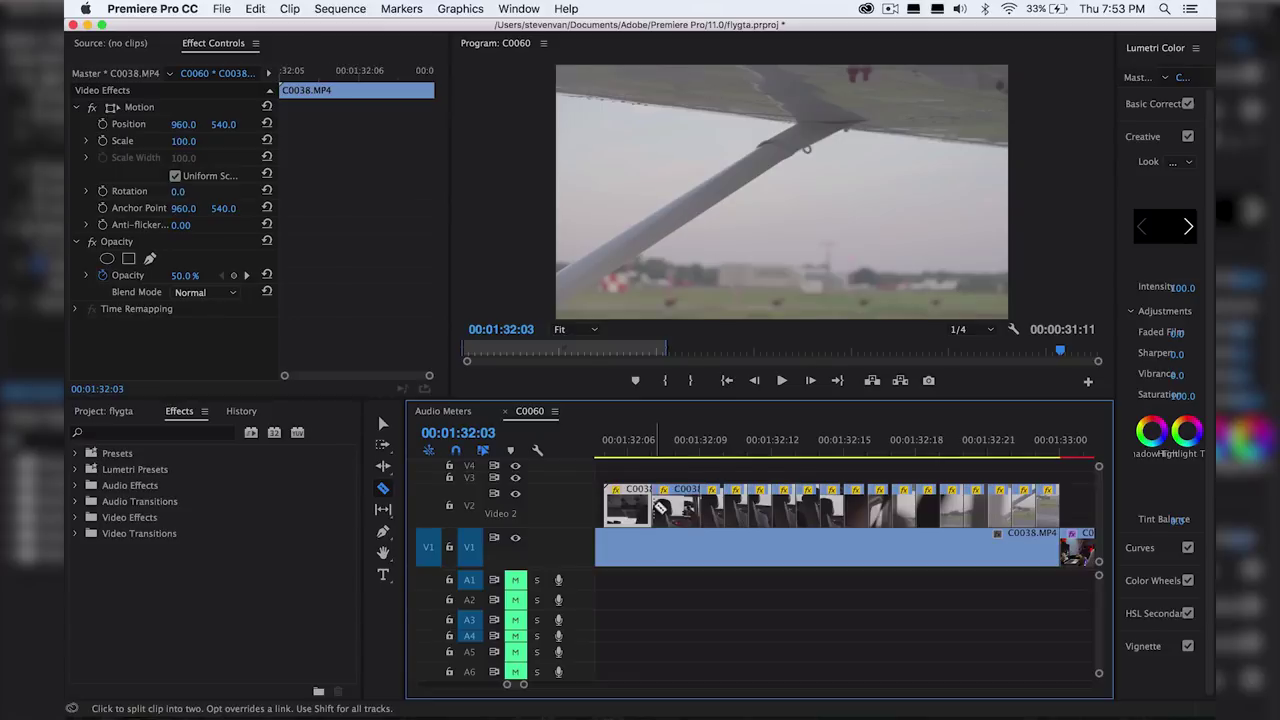
left_click(651, 508)
left_click(627, 508)
Delete every other one-frame piece on V2 to leave regular gaps
key("v")
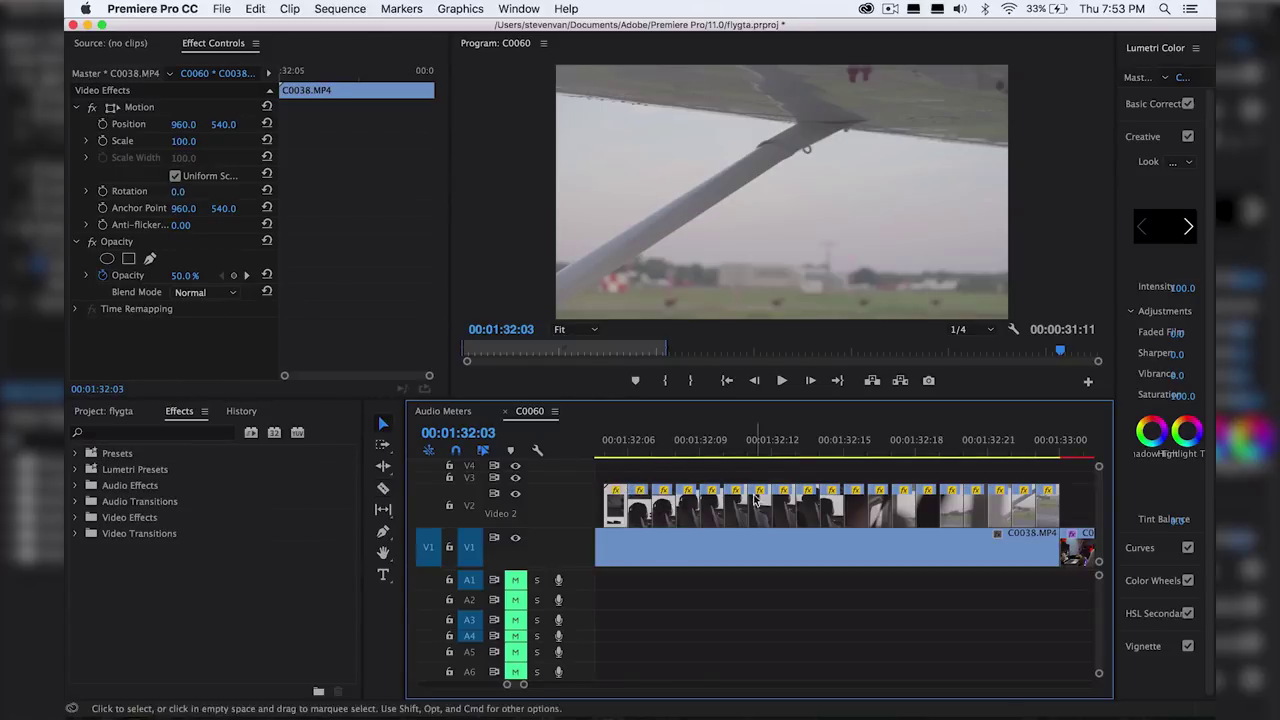
left_click(1024, 508)
left_click(975, 508, "shift")
left_click(927, 508, "shift")
left_click(878, 508, "shift")
left_click(830, 508, "shift")
left_click(782, 508, "shift")
key("Delete")
key("Delete")
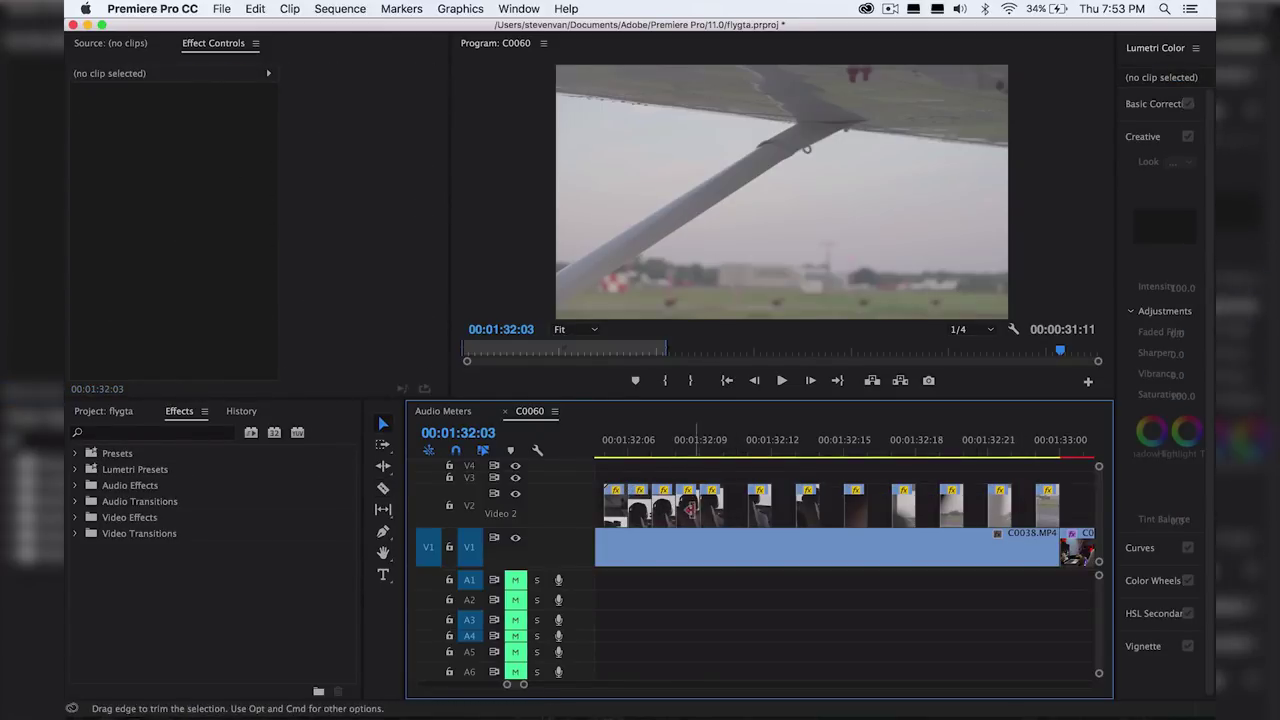
left_click(688, 508)
key("Delete")
left_click(641, 505)
key("Delete")
Zoom out and play back the strobe flash over C0038
key("-")
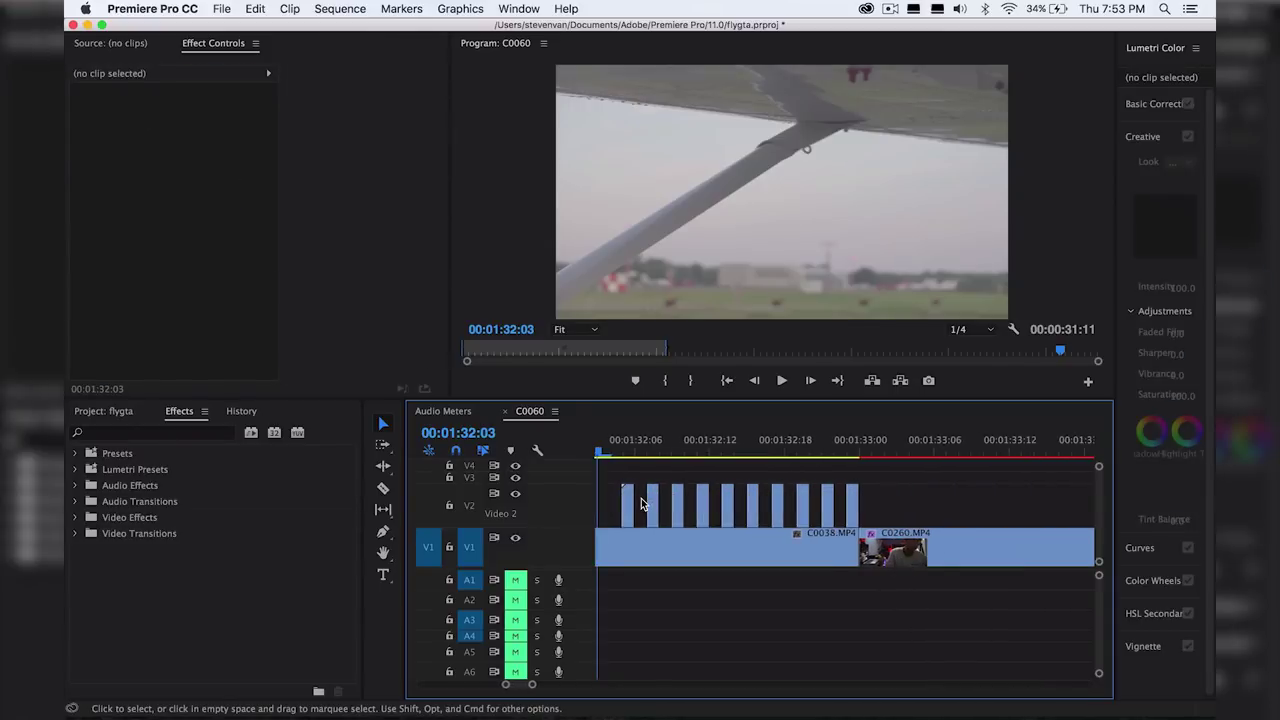
left_click(605, 452)
key("space")
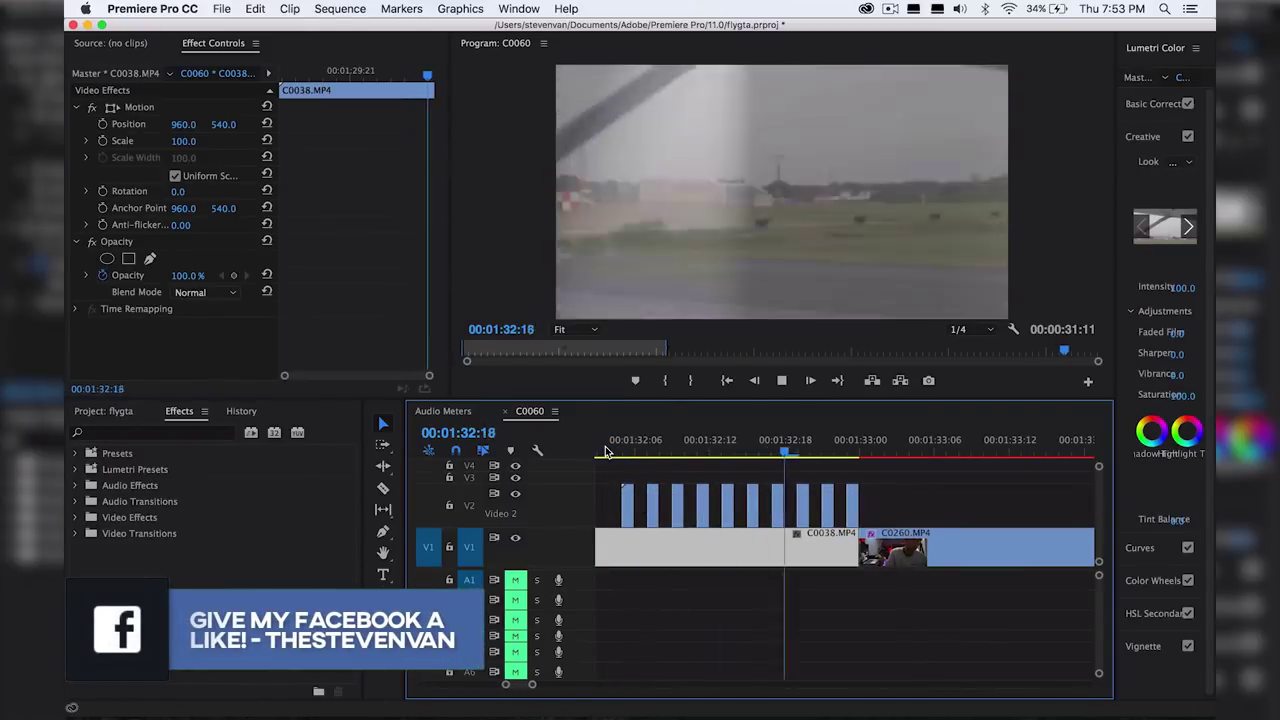
Split C0038 on V1 with the Razor and drag the cut piece to the right
key("space")
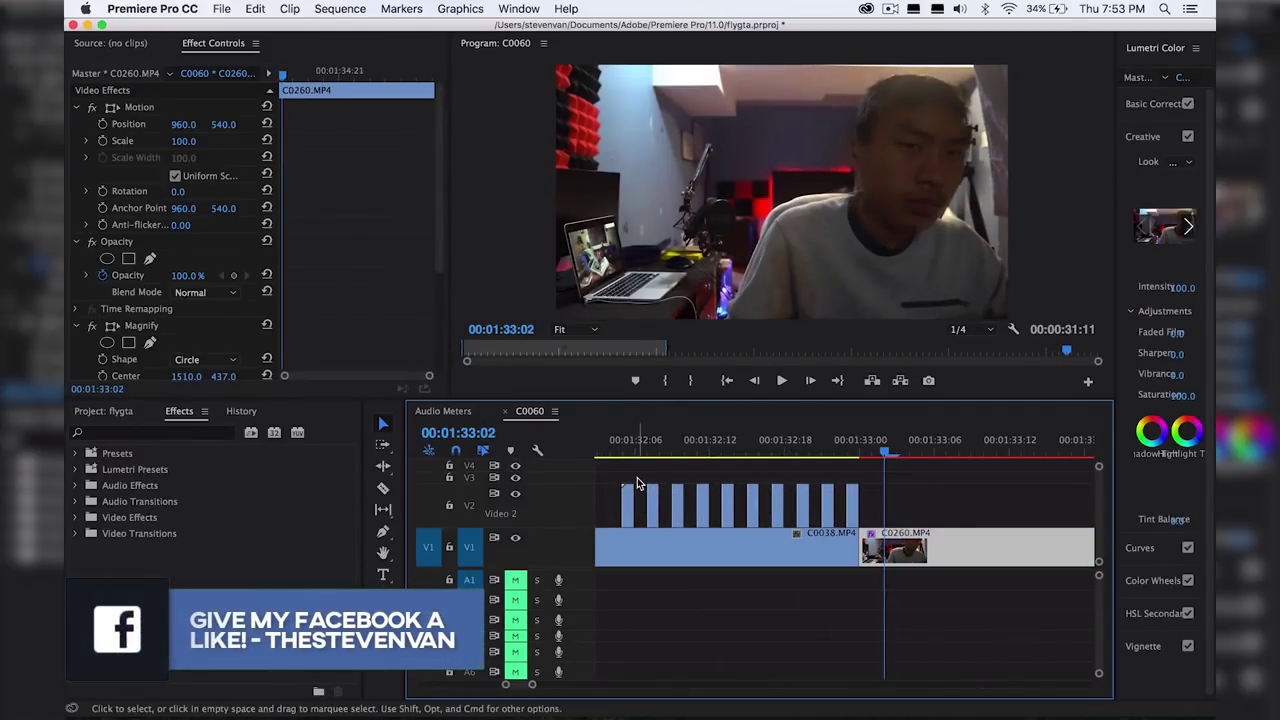
left_click_drag(532, 686, 592, 684)
key("c")
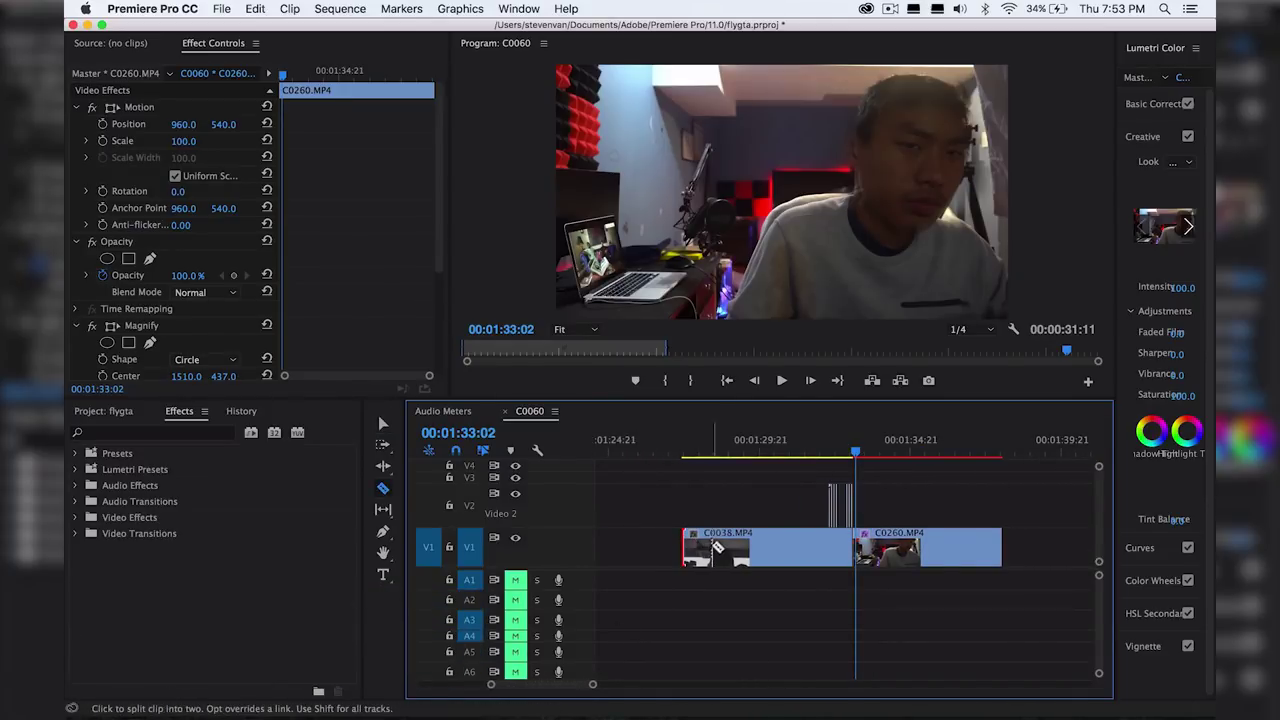
left_click(712, 548)
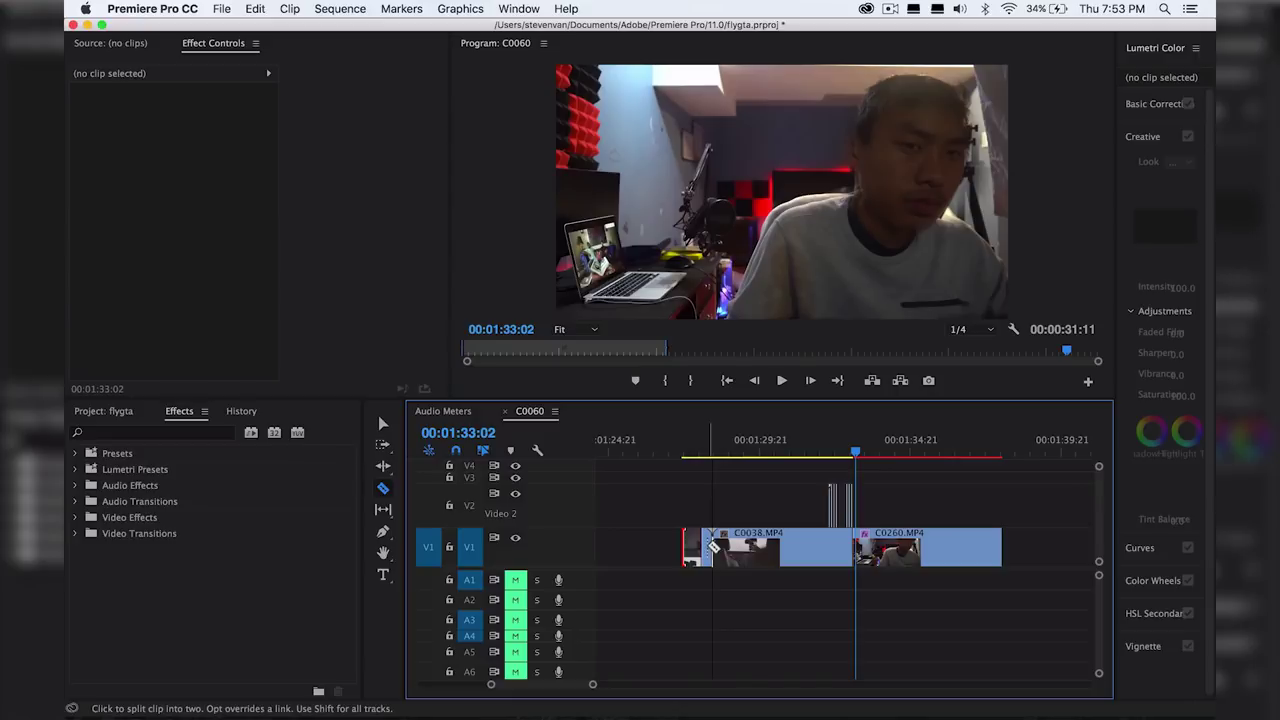
key("v")
left_click_drag(700, 548, 871, 553)
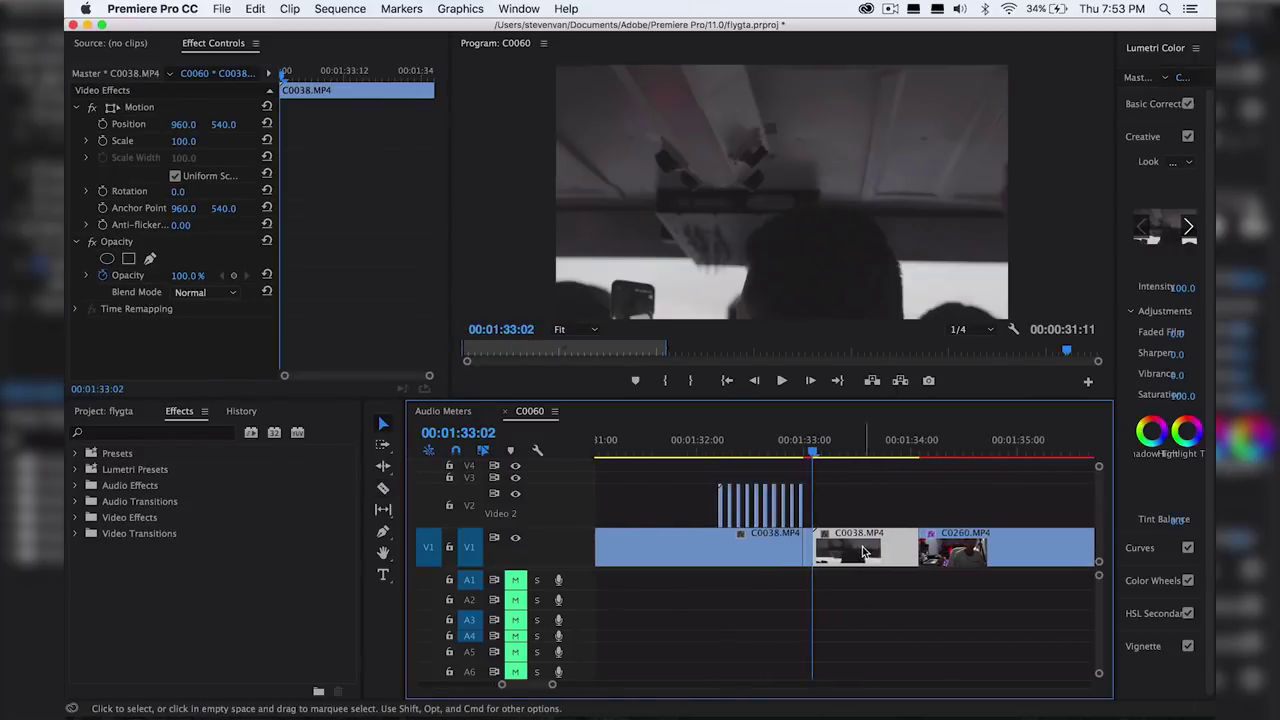
left_click(895, 498)
Shift the second C0038 clip five frames earlier
key("=")
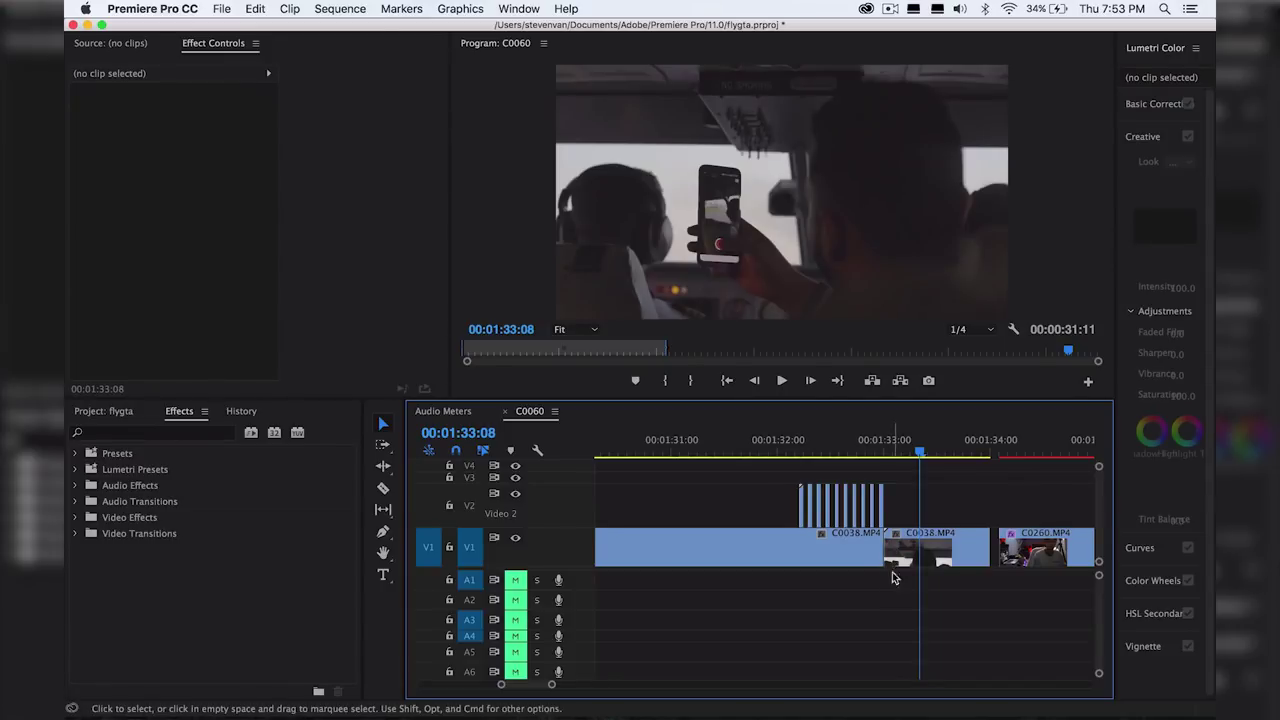
key("=")
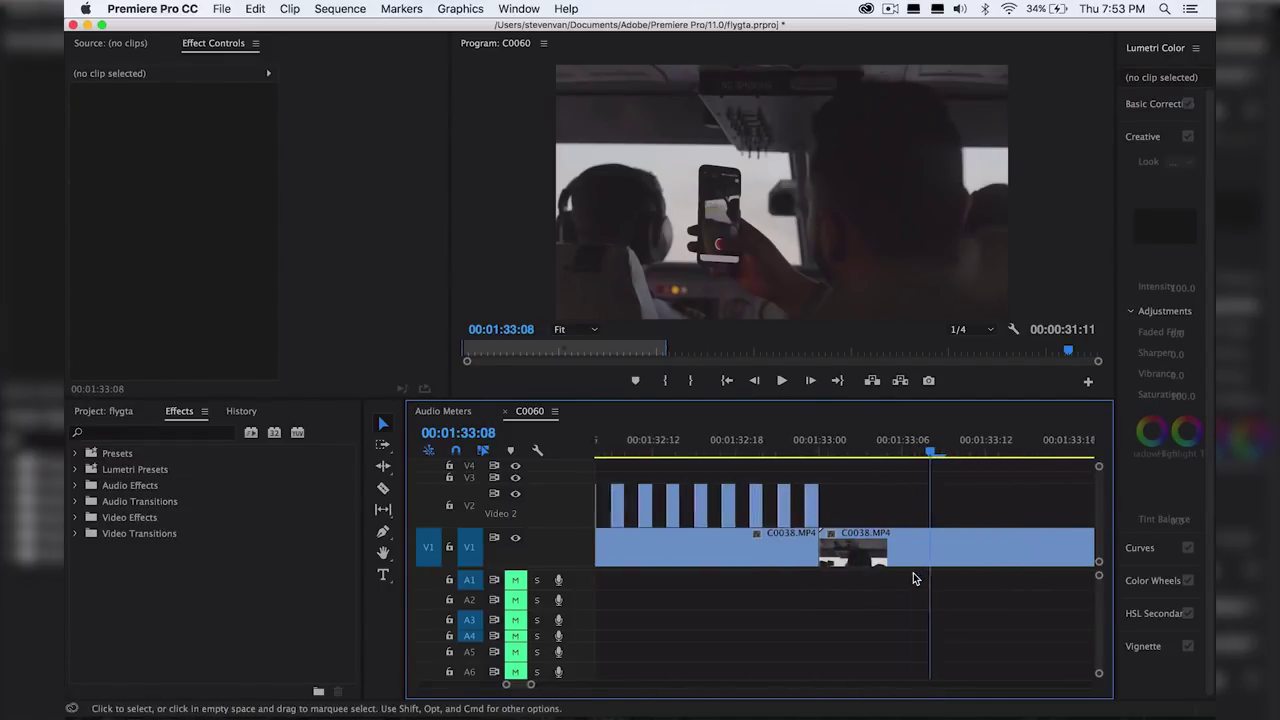
left_click_drag(863, 551, 785, 548)
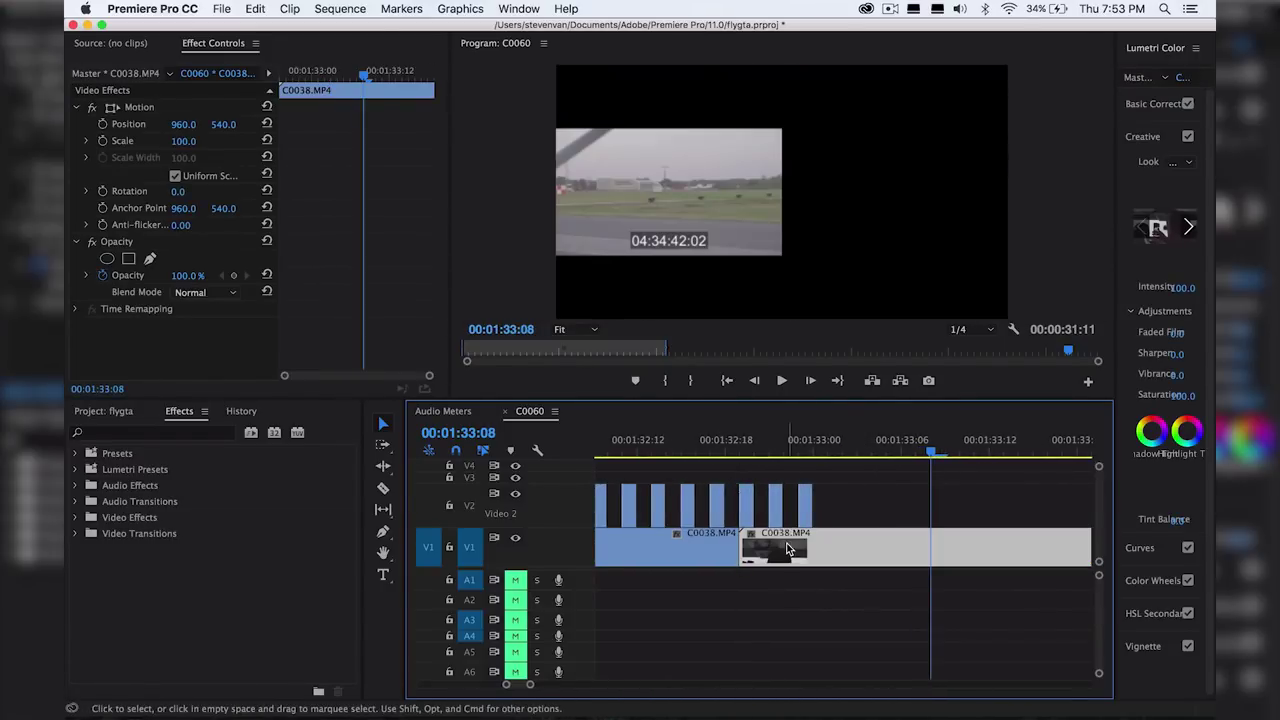
Preview the flash transition, checking frames 01:32:16 through 01:33:00
left_click(679, 447)
key("space")
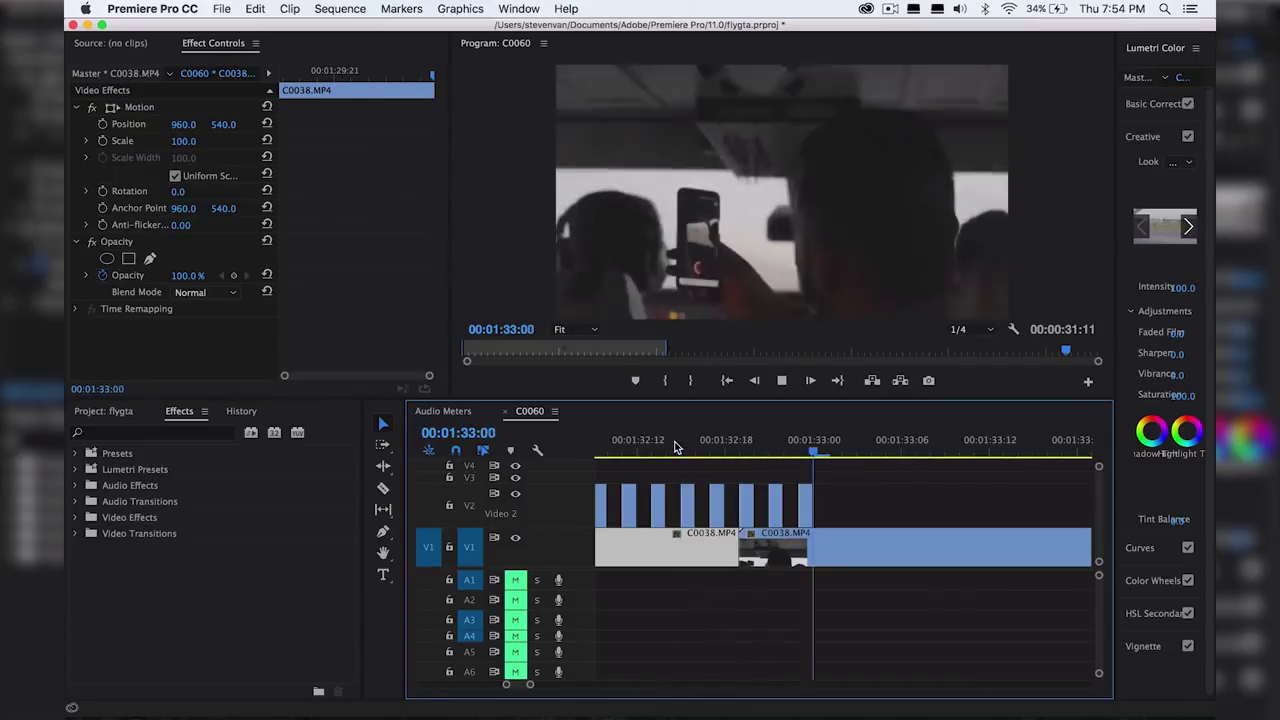
key("space")
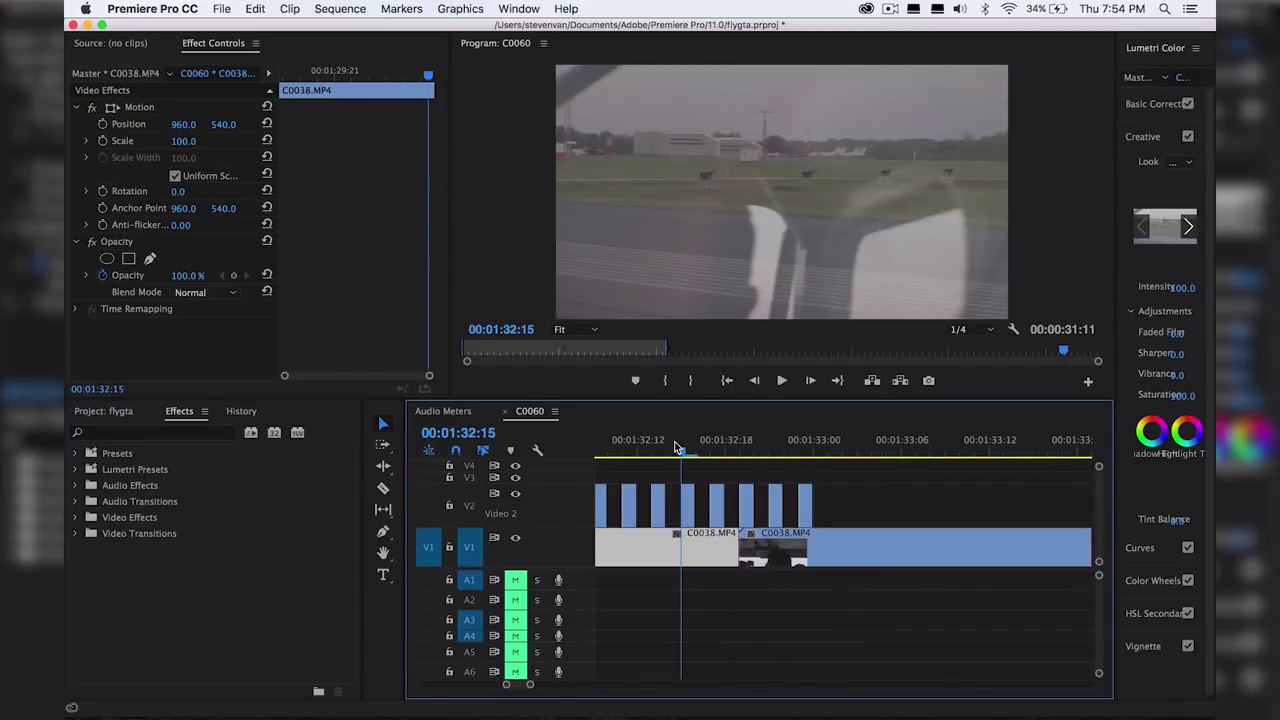
left_click(752, 447)
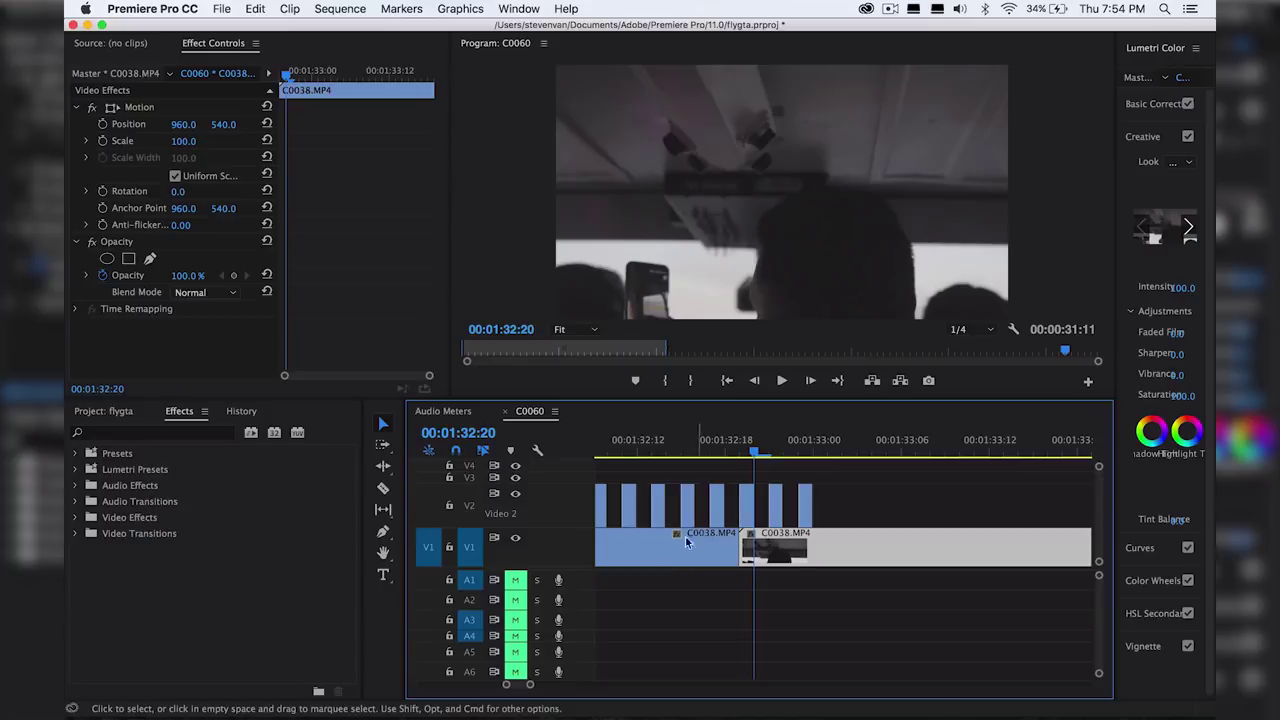
left_click(696, 447)
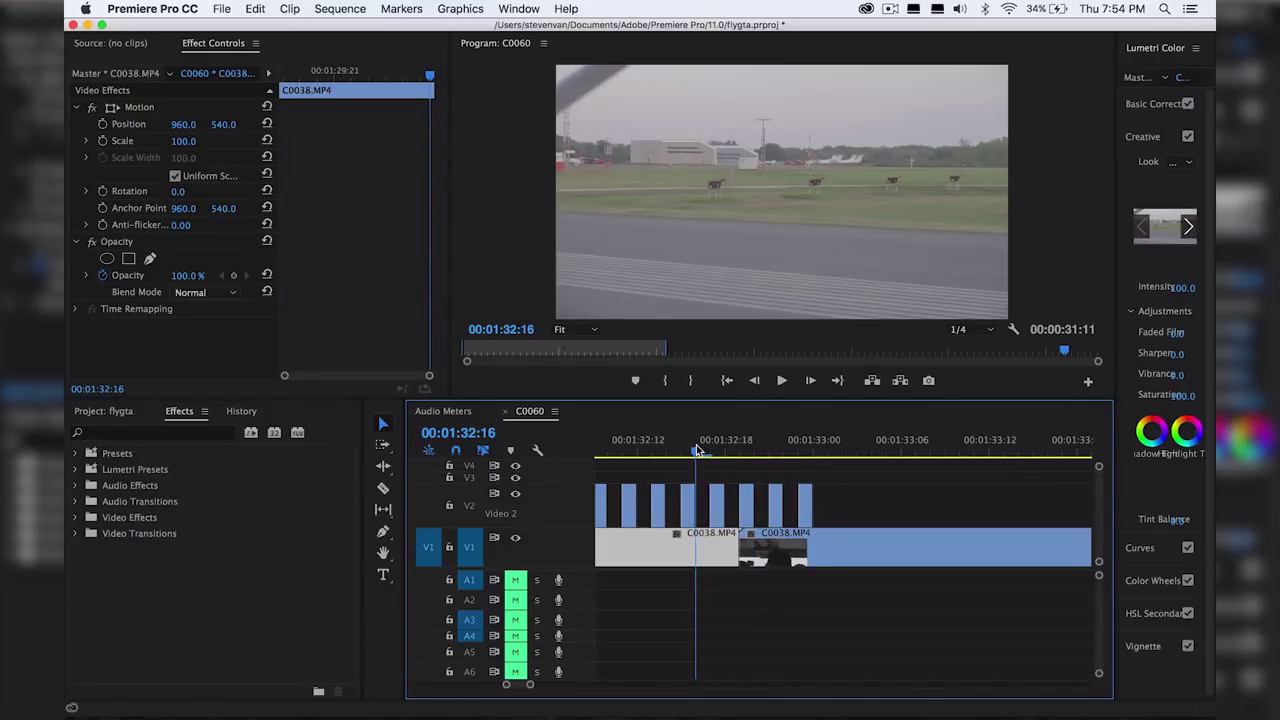
left_click(745, 448)
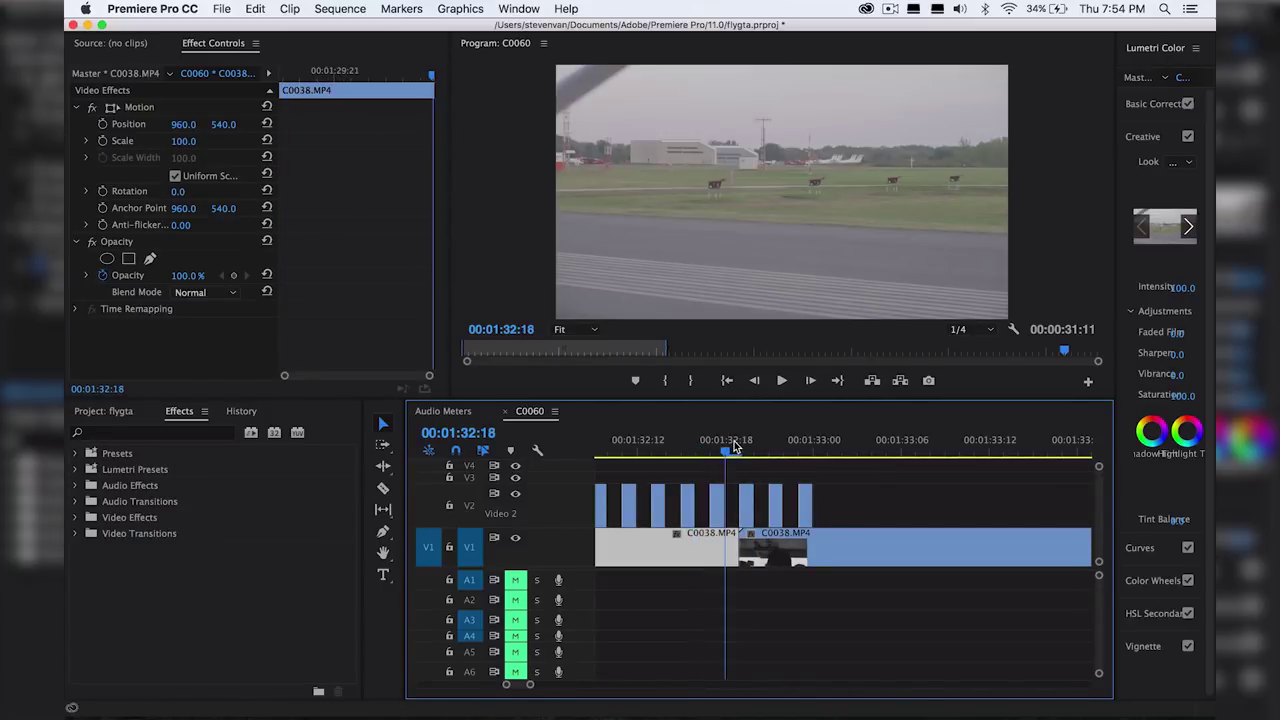
left_click_drag(749, 450, 707, 474)
Replay the flash transition from 01:32:16 several times
key("space")
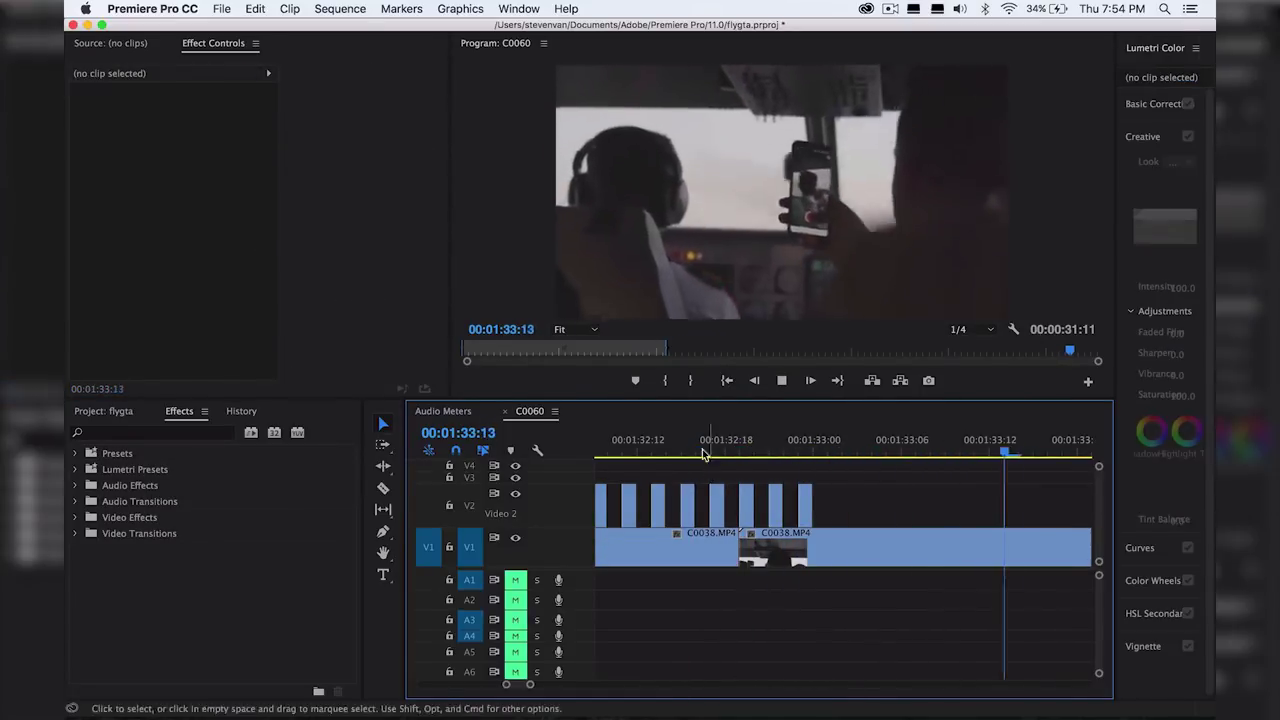
left_click(697, 438)
key("space")
left_click(697, 438)
key("space")
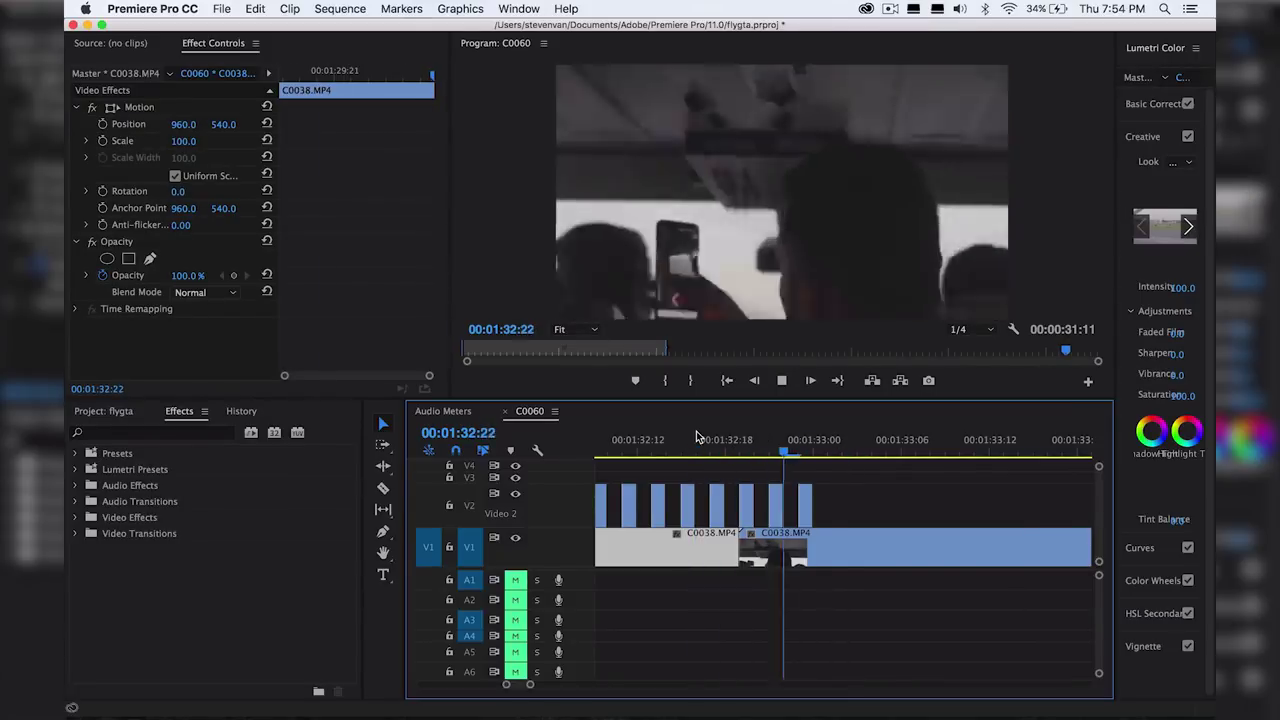
left_click(697, 438)
key("space")
key("space")
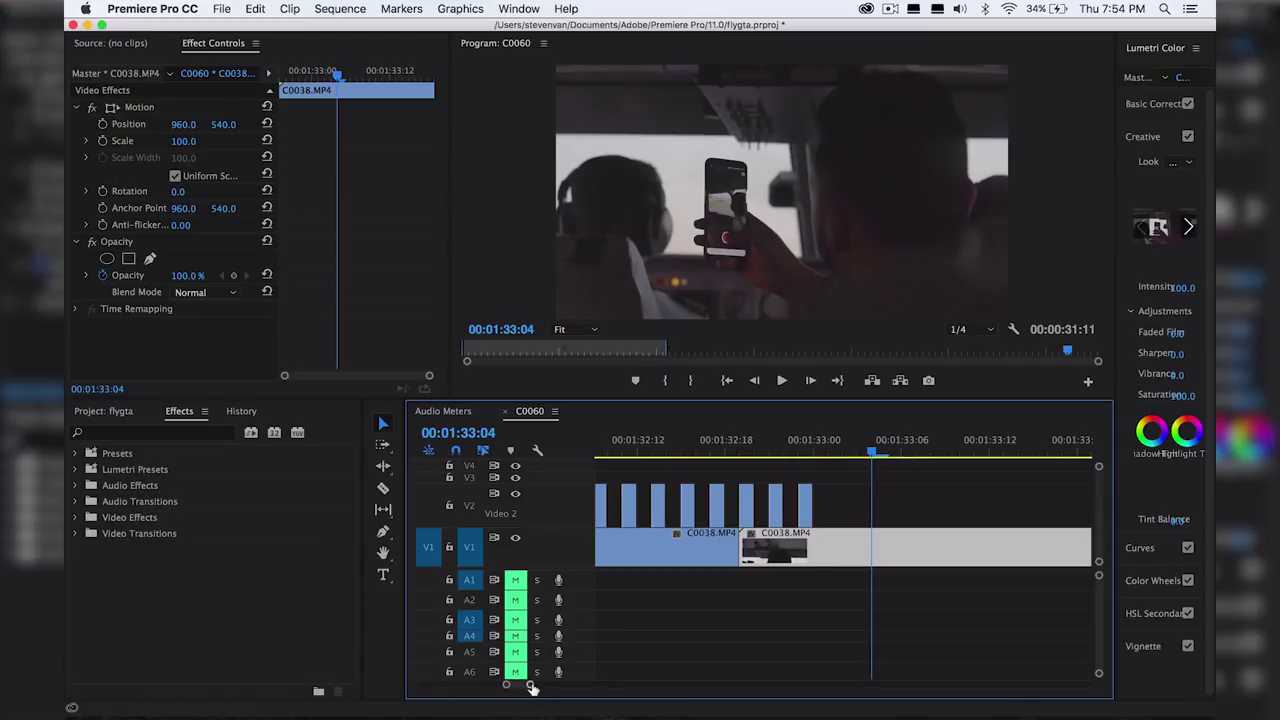
left_click_drag(530, 684, 541, 686)
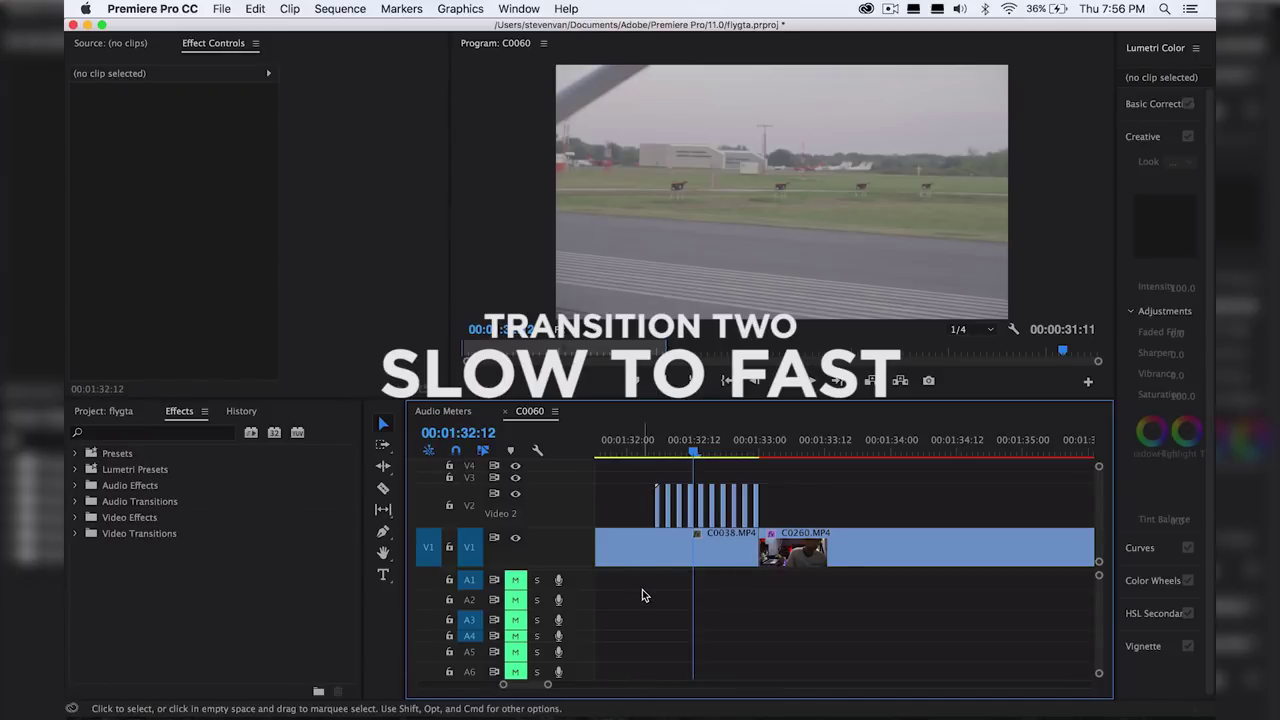
Marquee-select all the flash slivers on V2 and delete them
key("=")
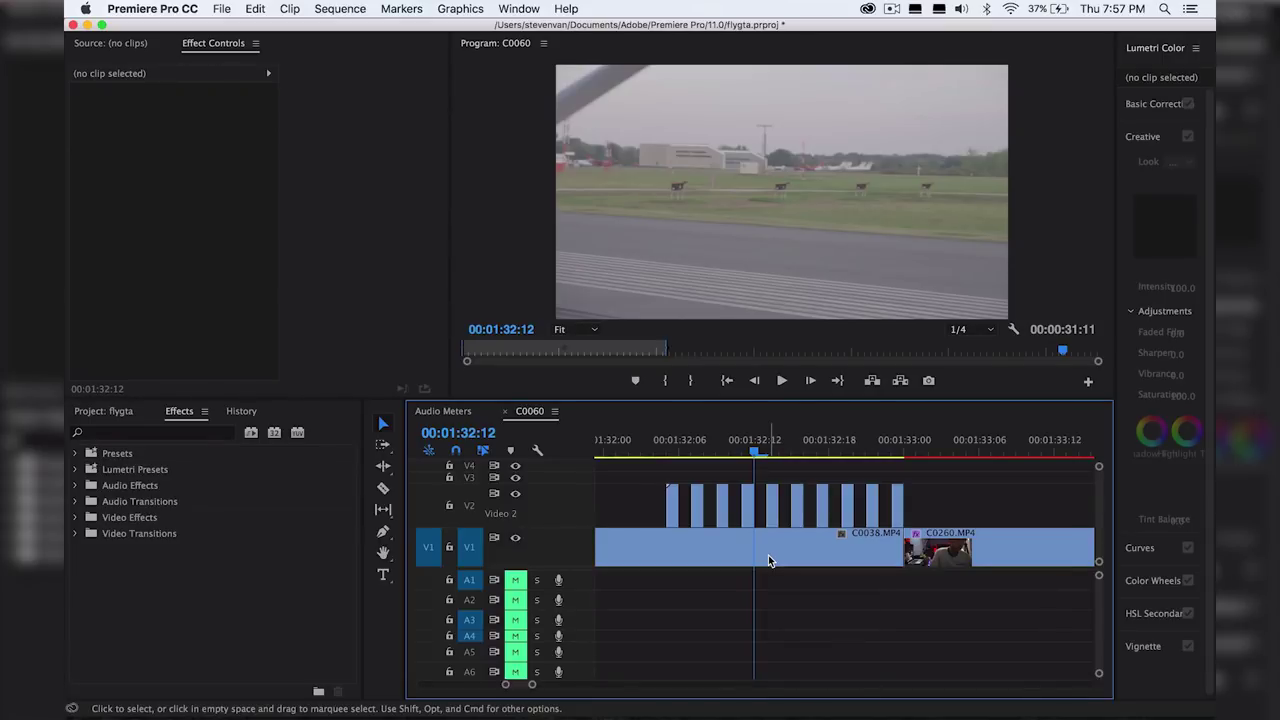
left_click_drag(918, 492, 655, 515)
key("Delete")
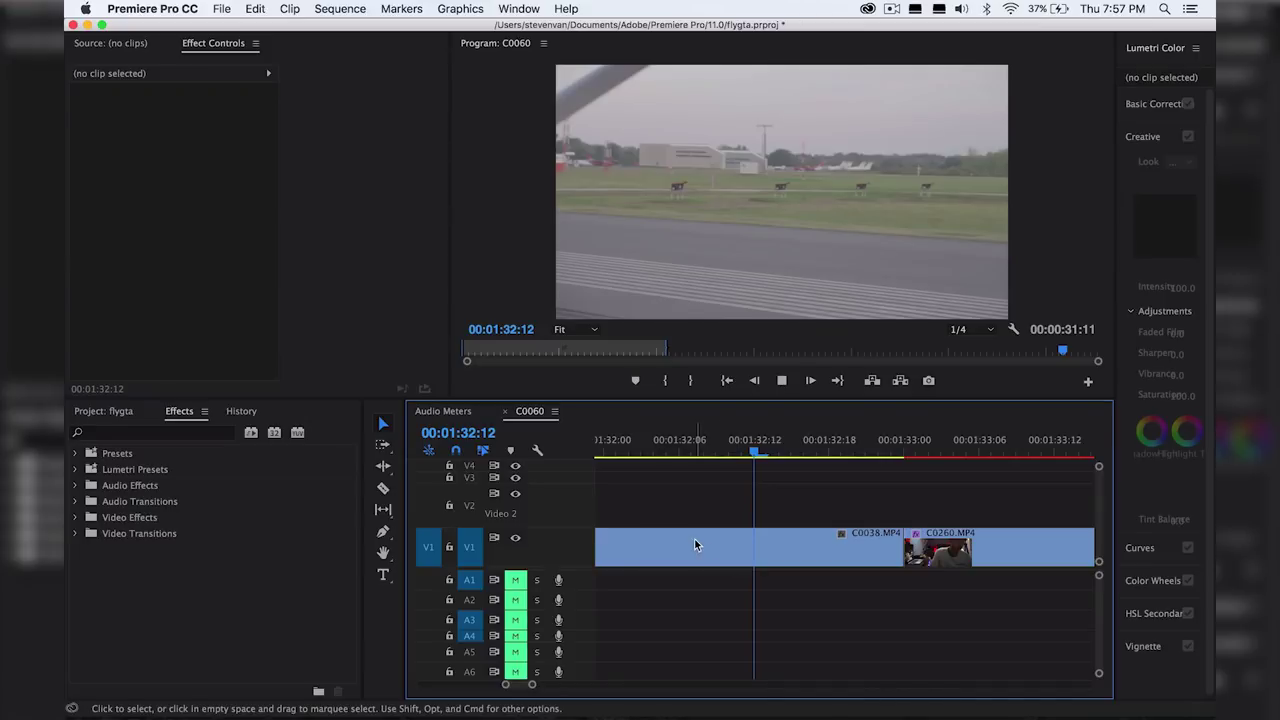
Split C0038 on V1 at 01:32:05 with the Razor
left_click(690, 450)
left_click(666, 450)
left_click(723, 500)
scroll(726, 500, "down", 5)
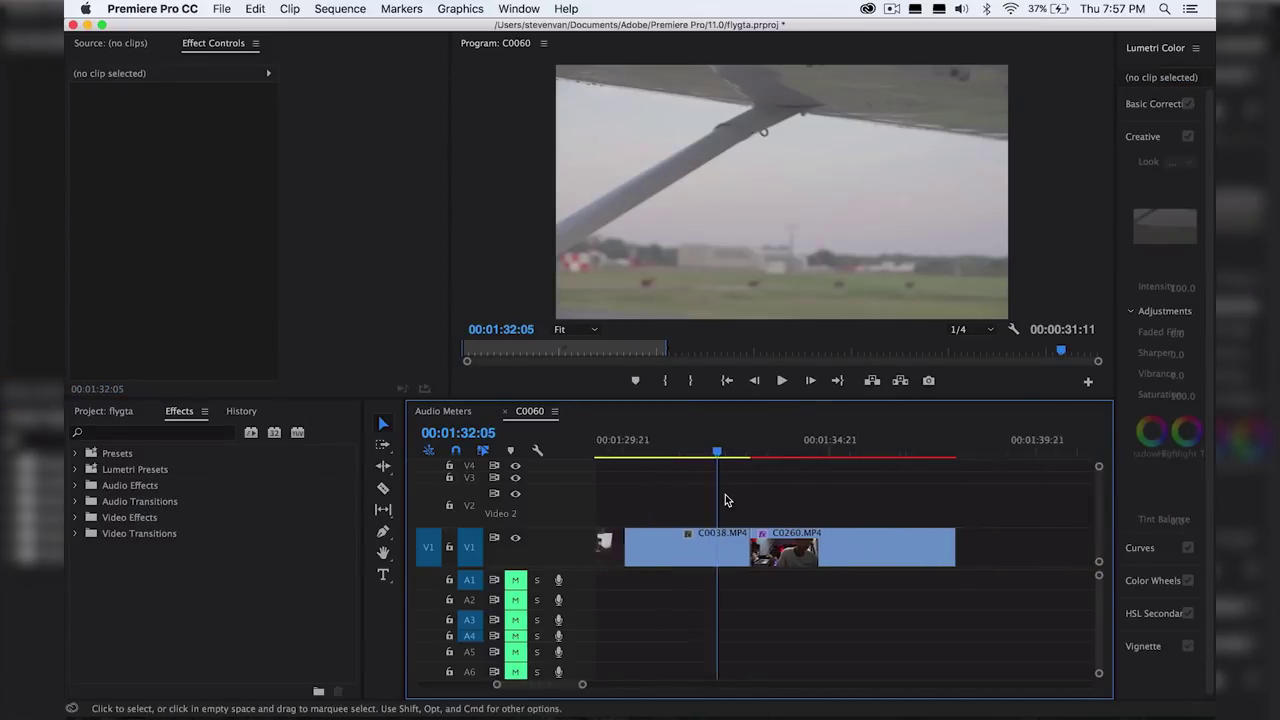
scroll(726, 500, "up", 2)
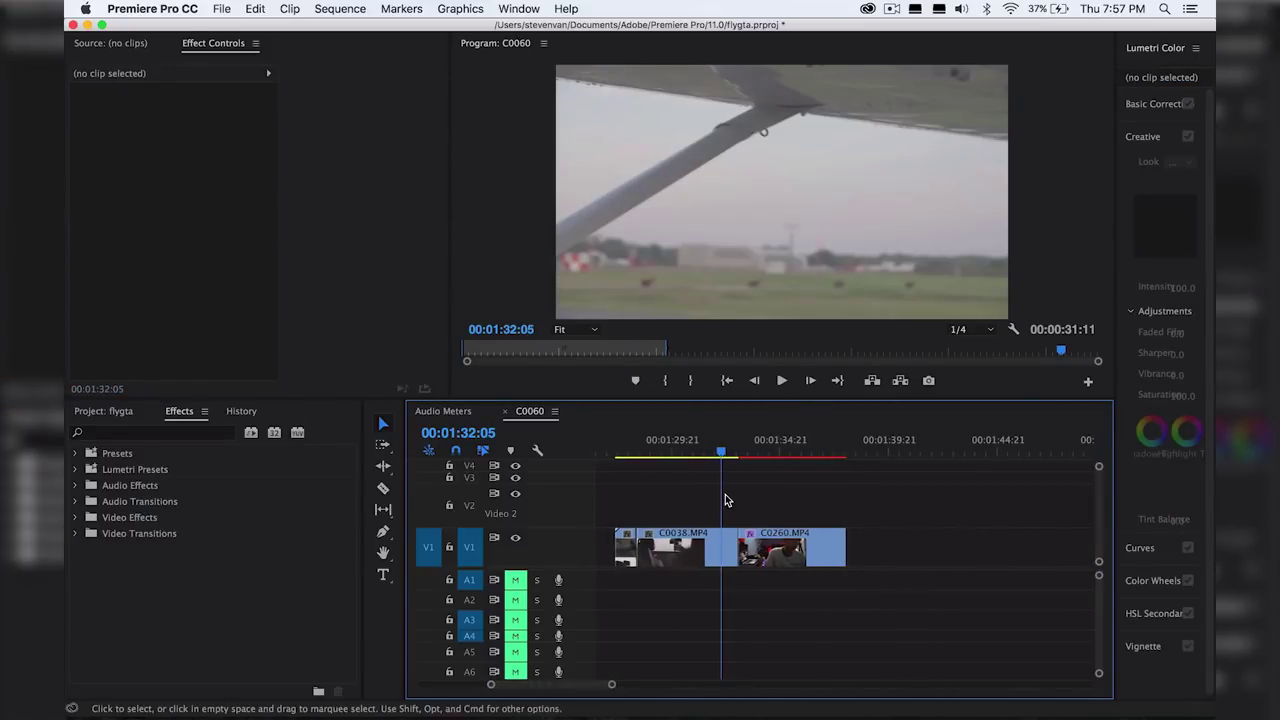
key("=")
key("=")
key("=")
key("=")
key("c")
left_click(680, 539)
key("v")
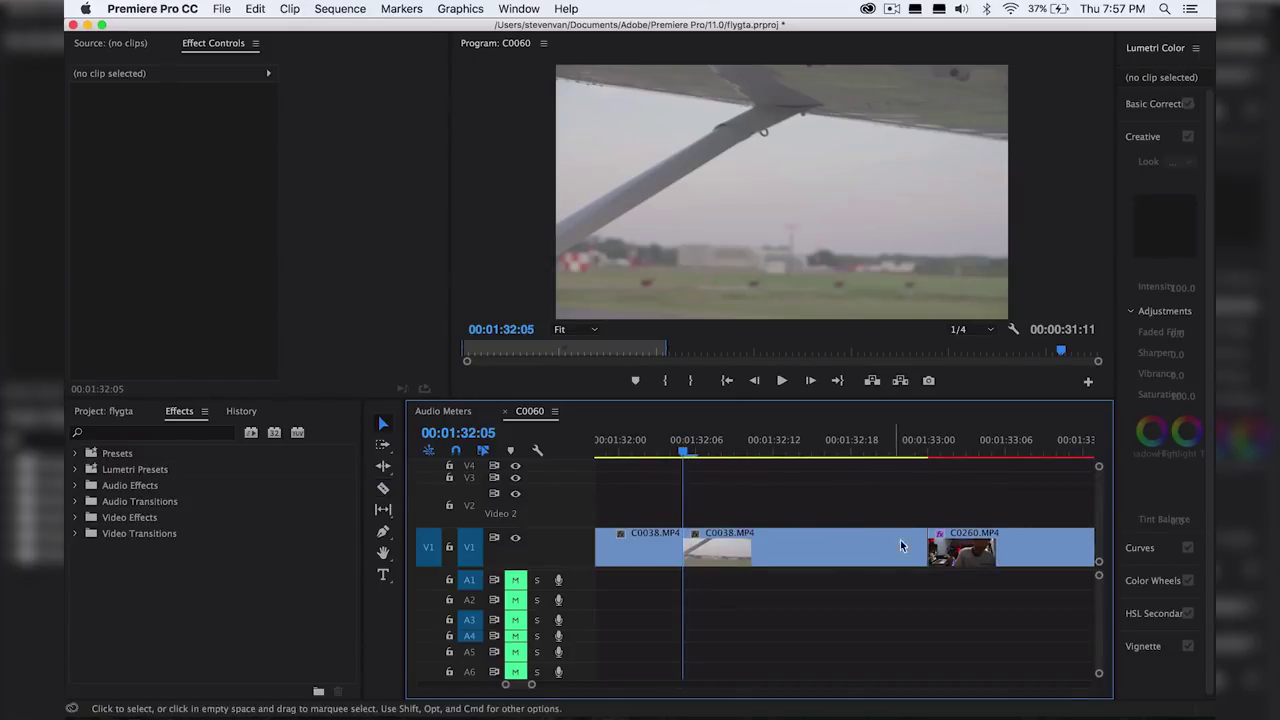
Set the second C0038 piece's speed to 50 in Speed/Duration
right_click(817, 564)
left_click(862, 433)
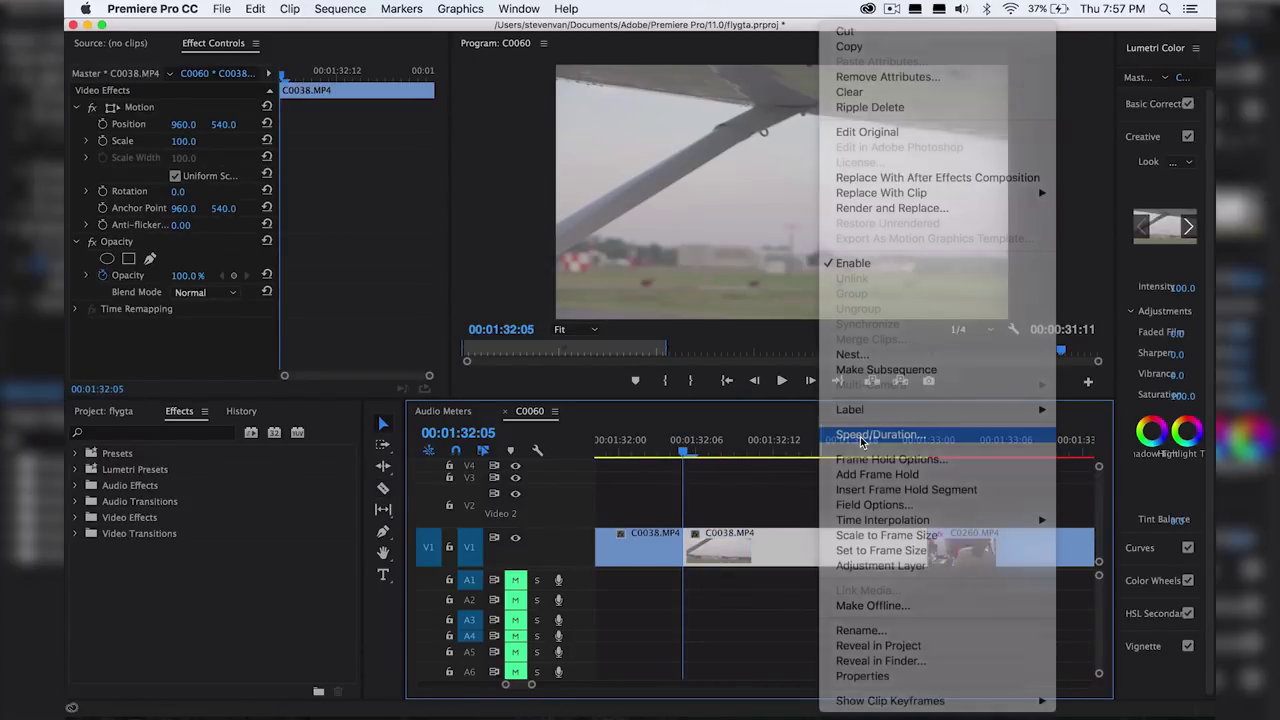
type("50")
key("Return")
Play back the speed change repeatedly from 01:32:01
left_click_drag(648, 452, 617, 458)
key("space")
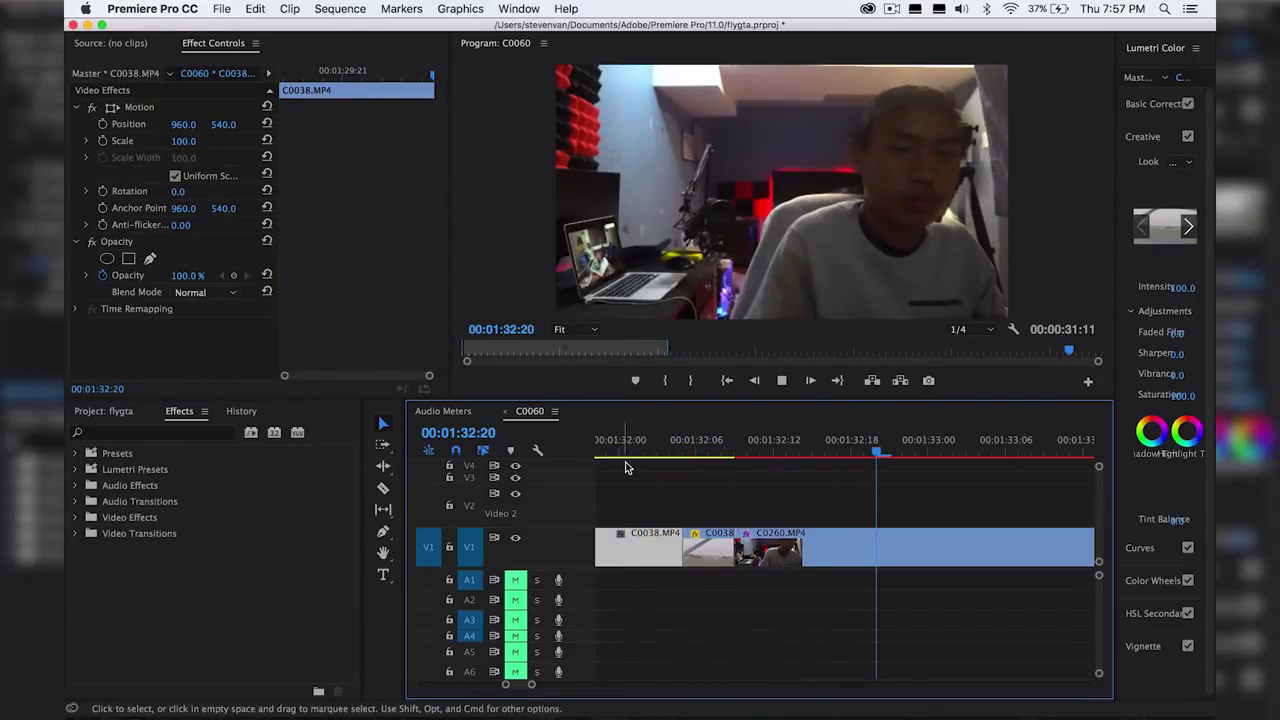
left_click(612, 443)
left_click(631, 443)
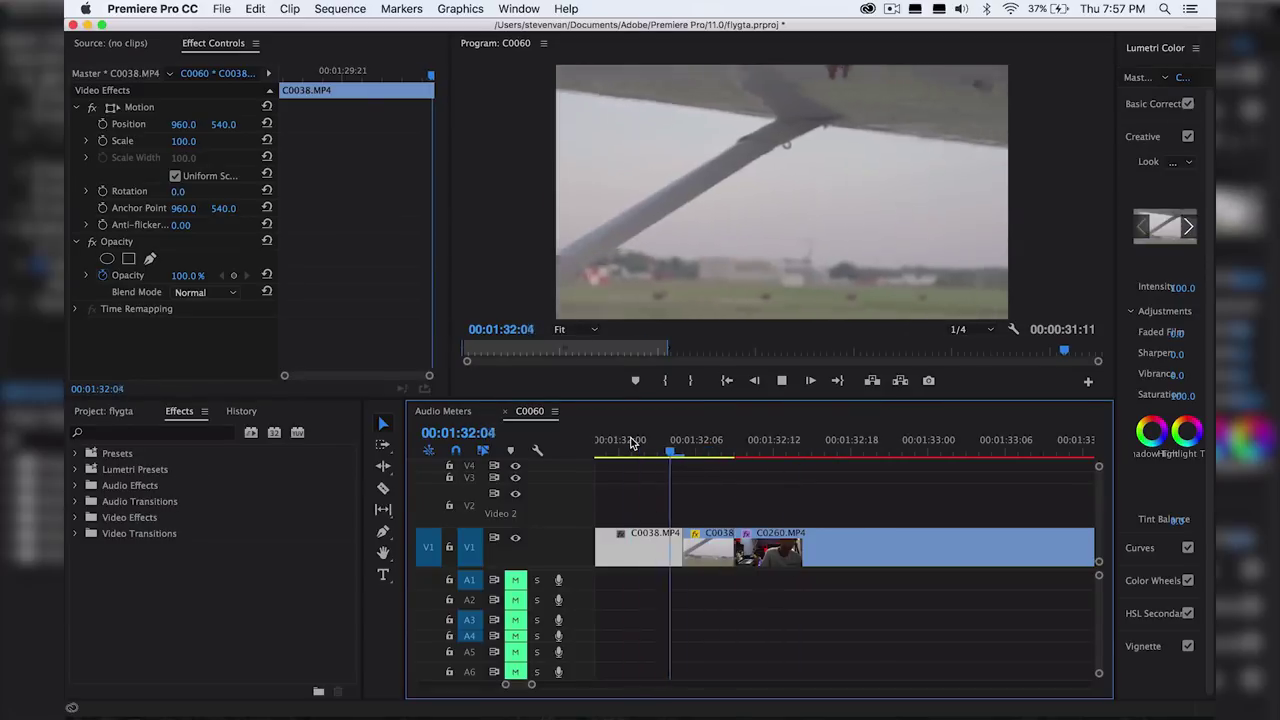
left_click(631, 443)
left_click(631, 443)
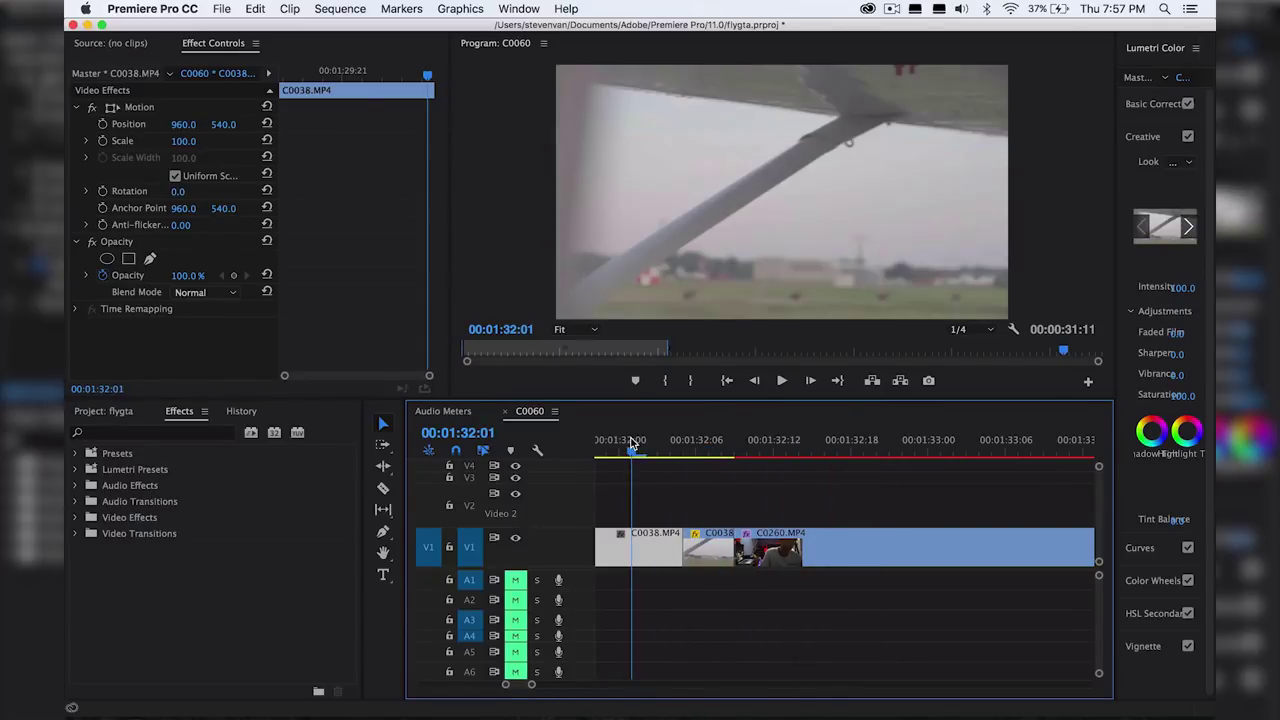
Search 'add', put Additive Dissolve on the C0038/C0260 cut, and preview it
left_click(196, 432)
type("add")
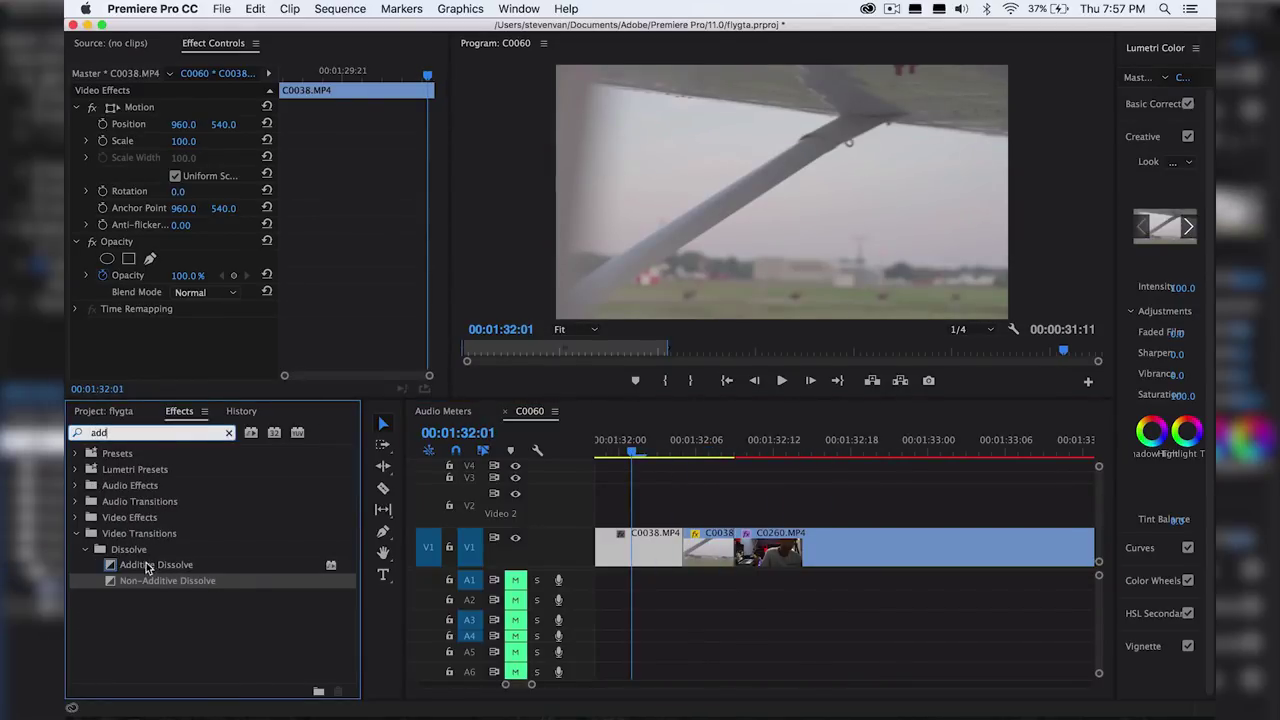
left_click_drag(150, 570, 738, 549)
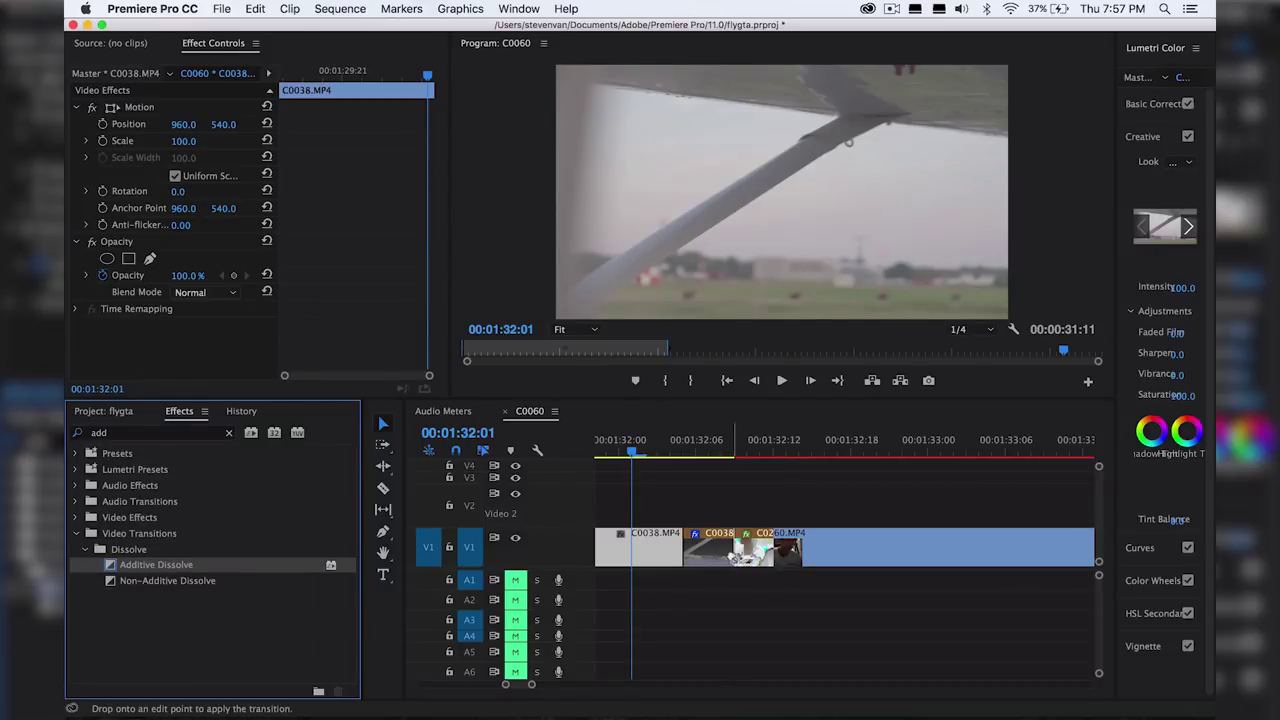
key("space")
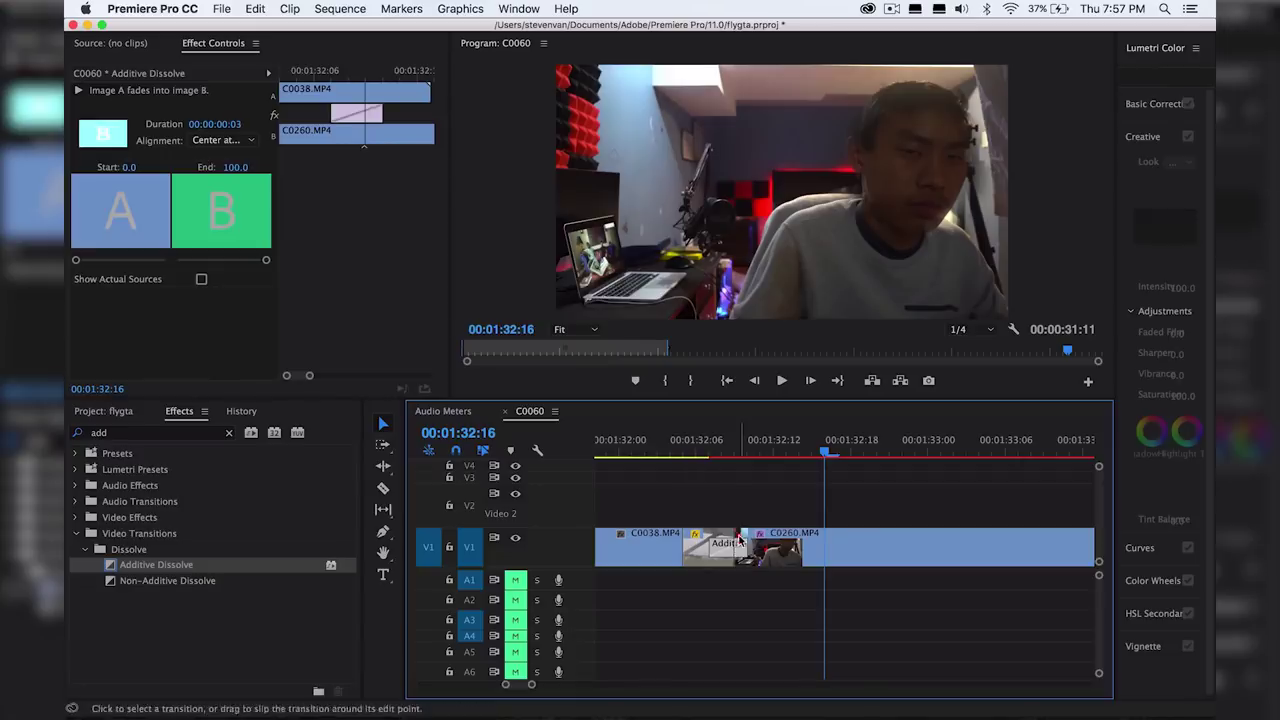
key("super+z")
left_click(738, 549)
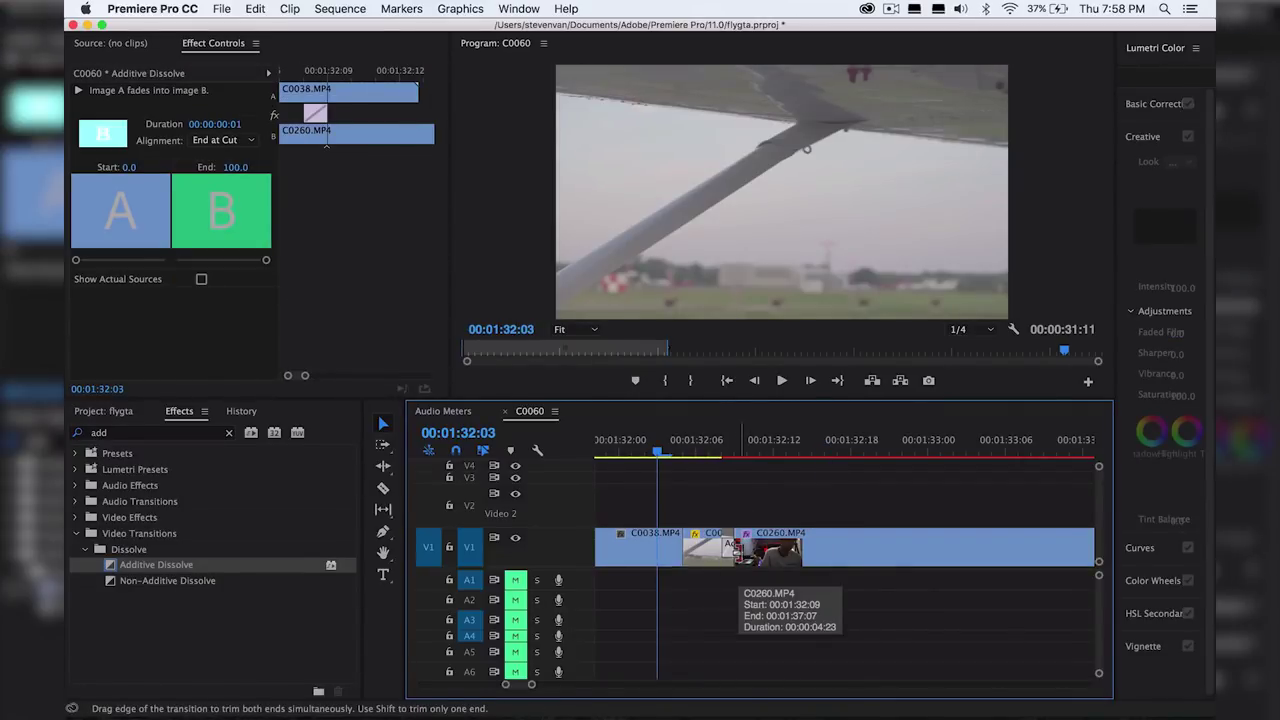
key("space")
Trim the Additive Dissolve to 3 frames and replay it from 01:32:00
left_click(720, 558)
left_click(652, 445)
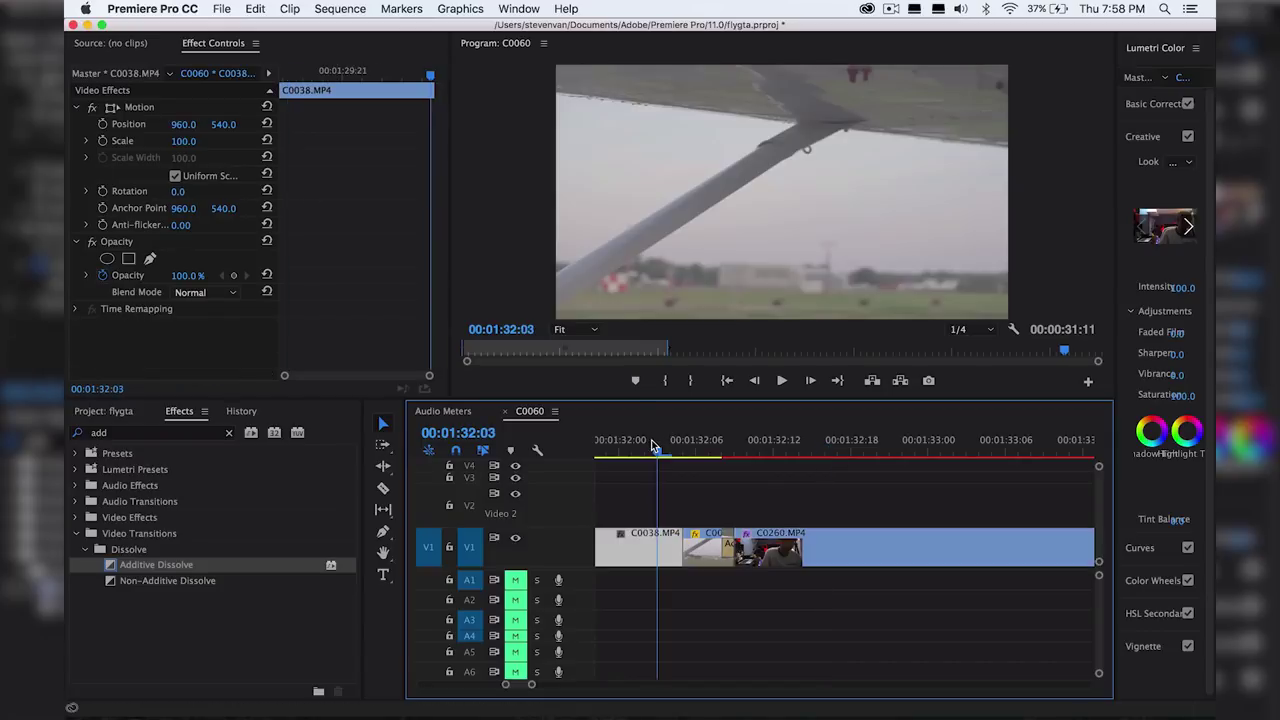
key("space")
key("space")
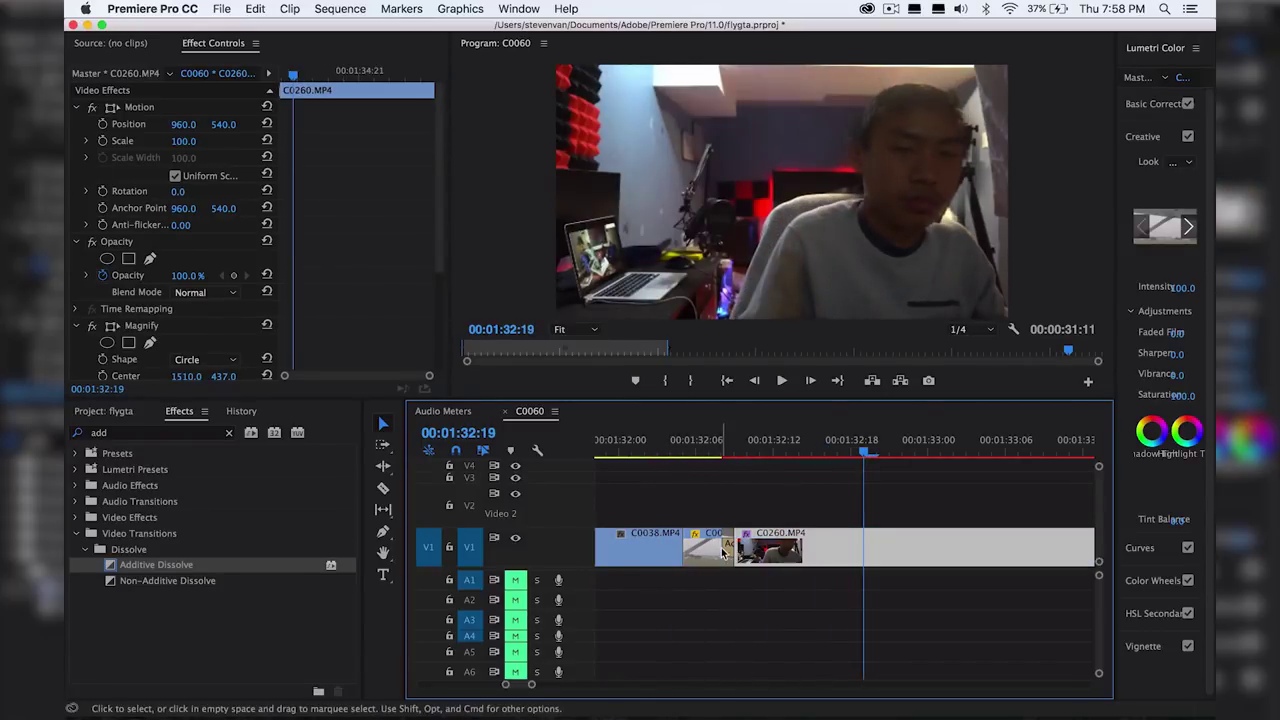
left_click_drag(723, 553, 704, 554)
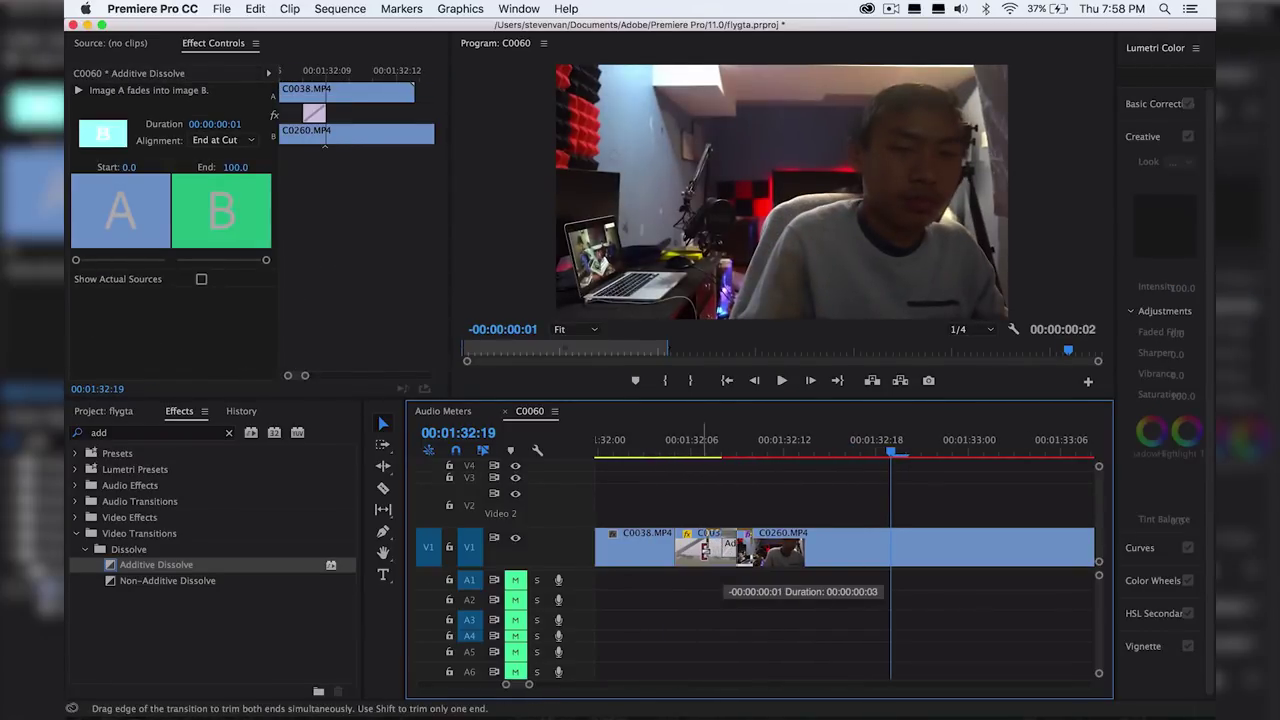
key("space")
left_click(648, 452)
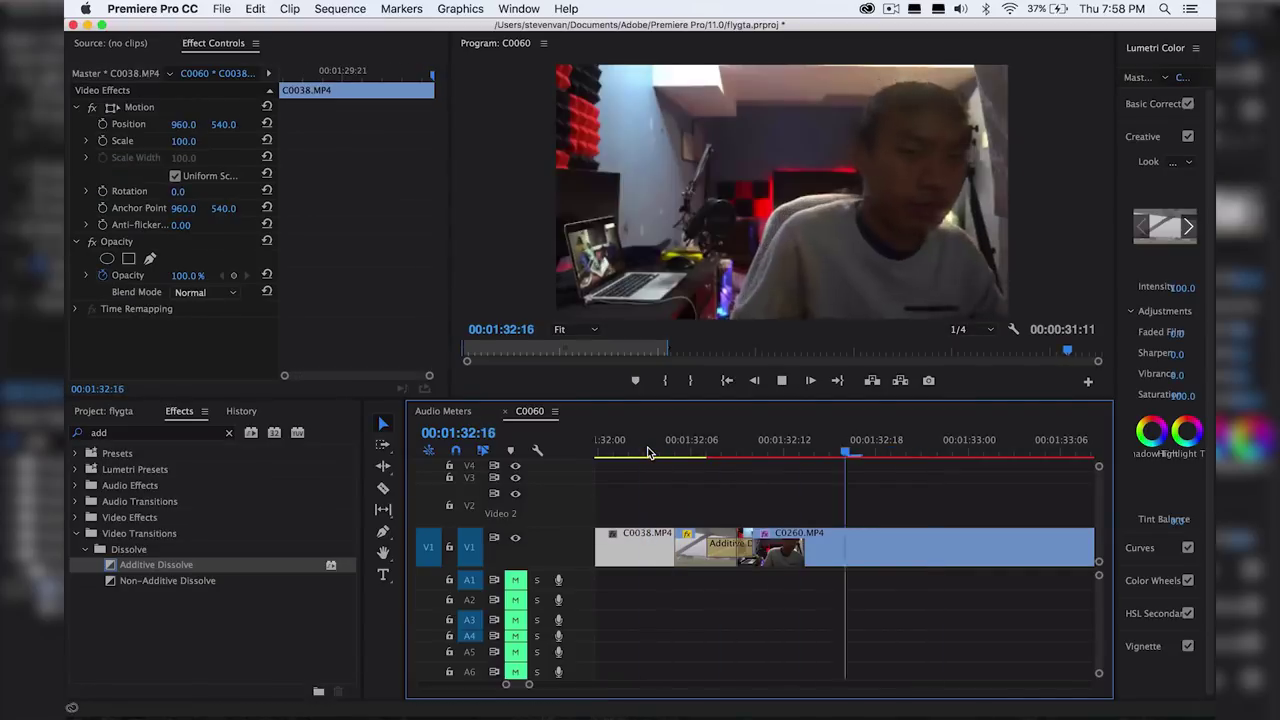
left_click_drag(648, 452, 598, 455)
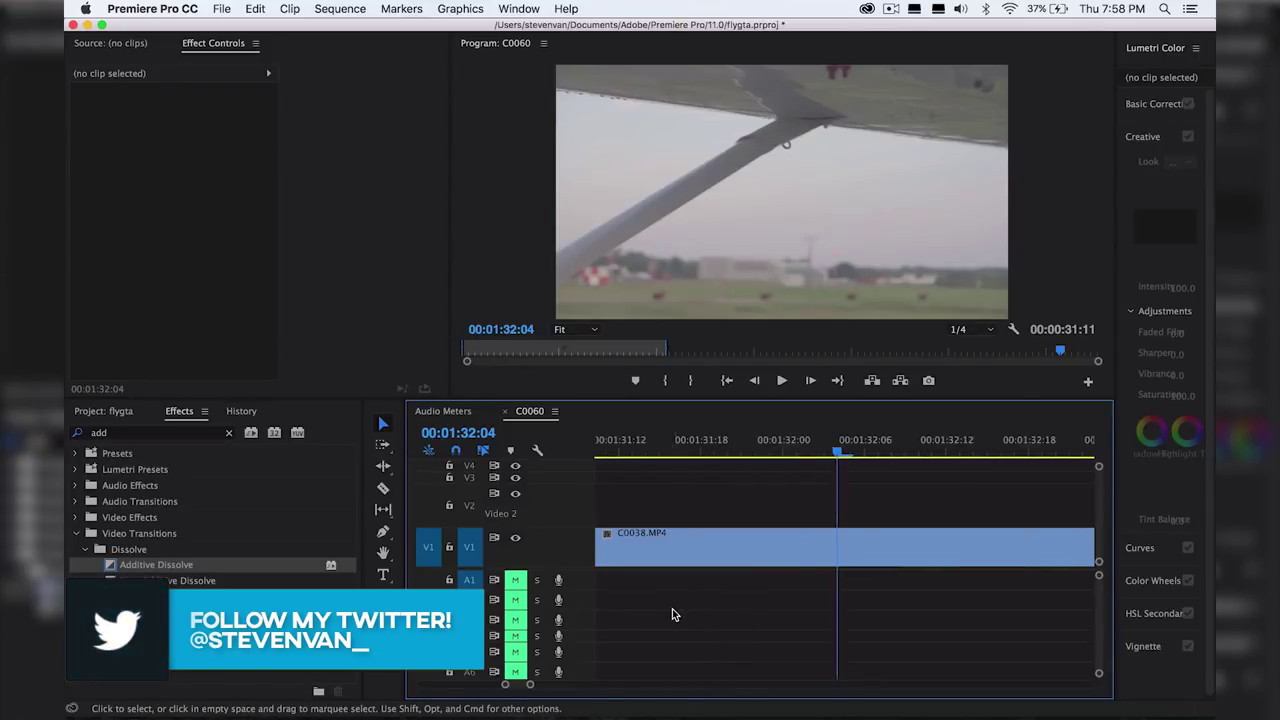
Delete the extra C0038 clip and close the gap so C0260 follows
scroll(660, 614, "down", 5)
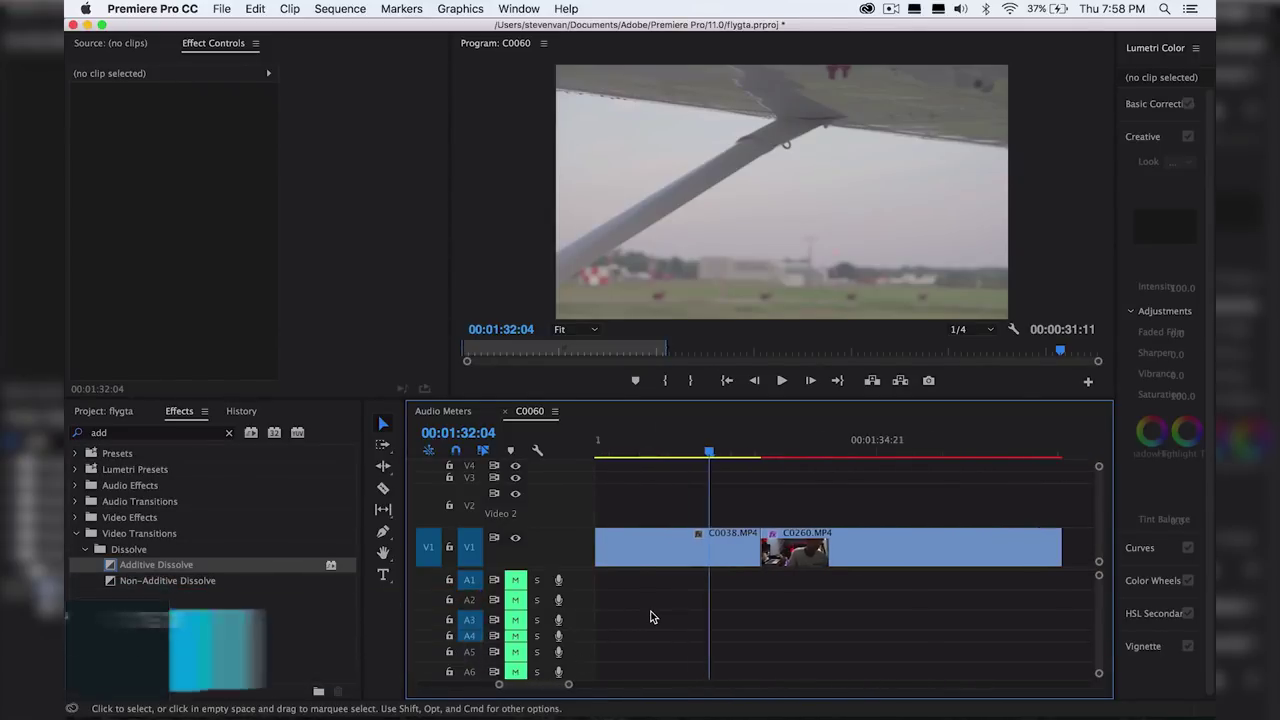
scroll(648, 615, "up", 4)
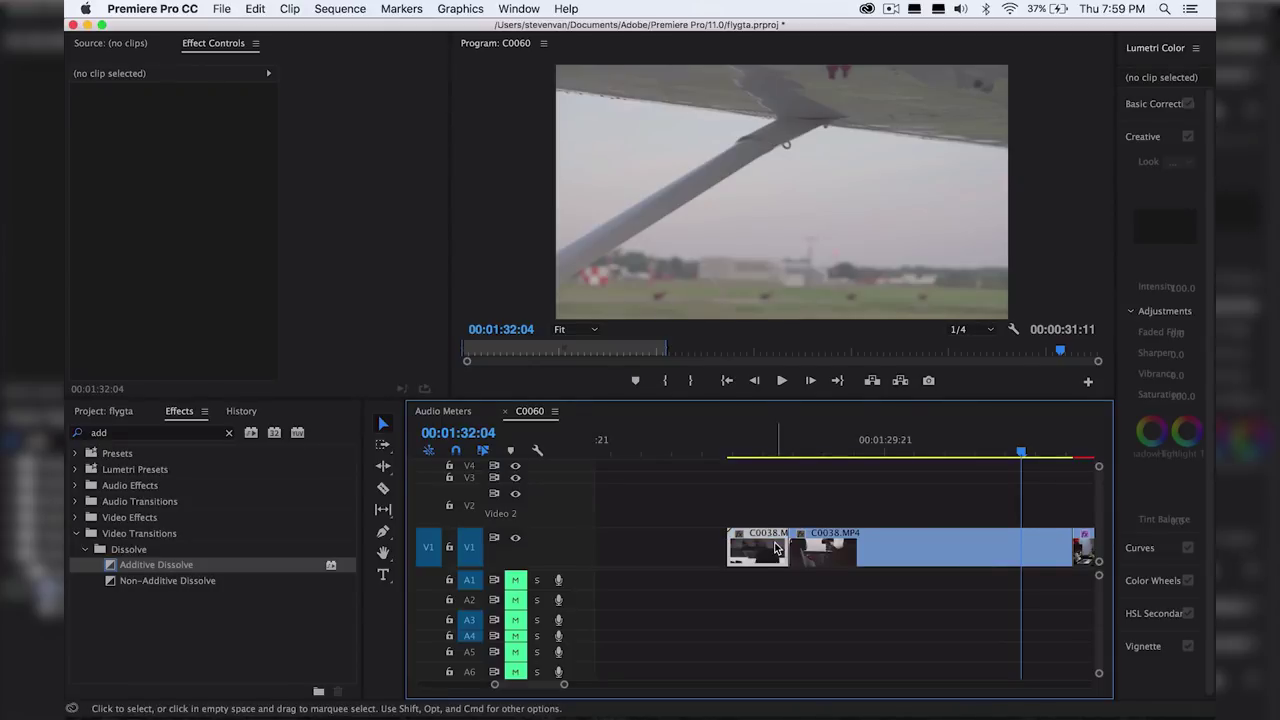
left_click(864, 552)
key("space")
key("space")
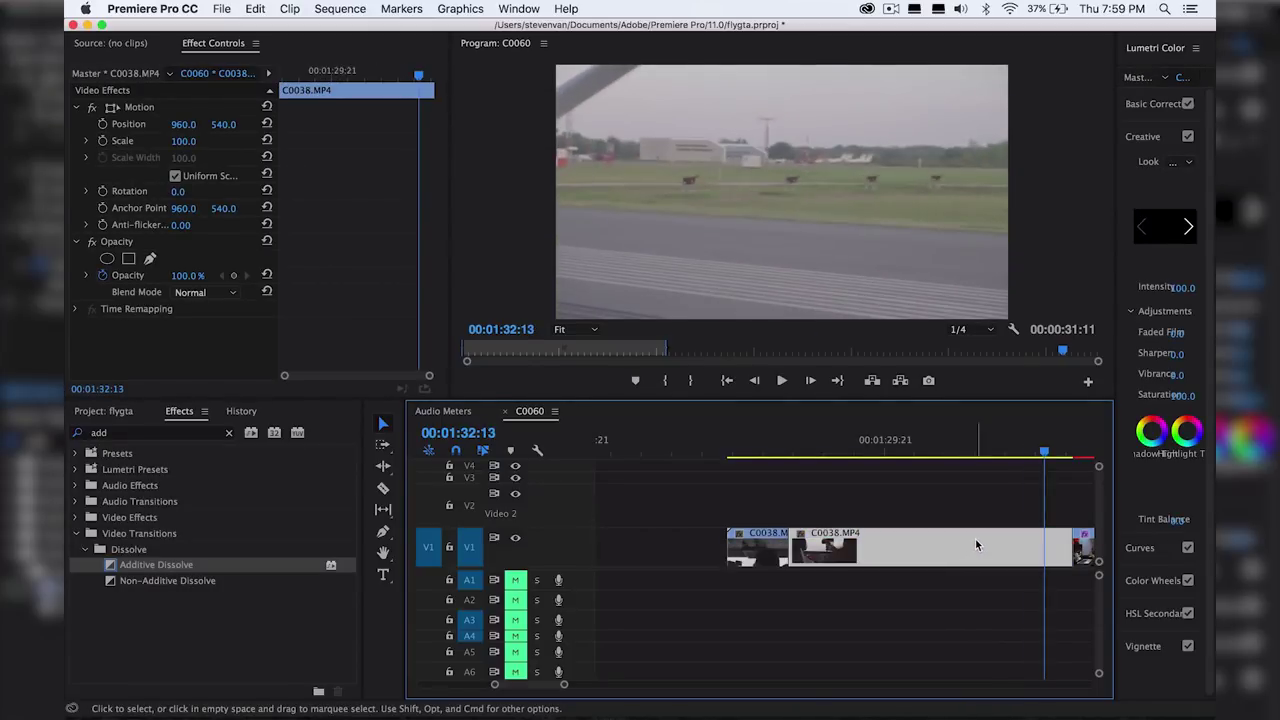
key("Delete")
left_click(930, 545)
key("Delete")
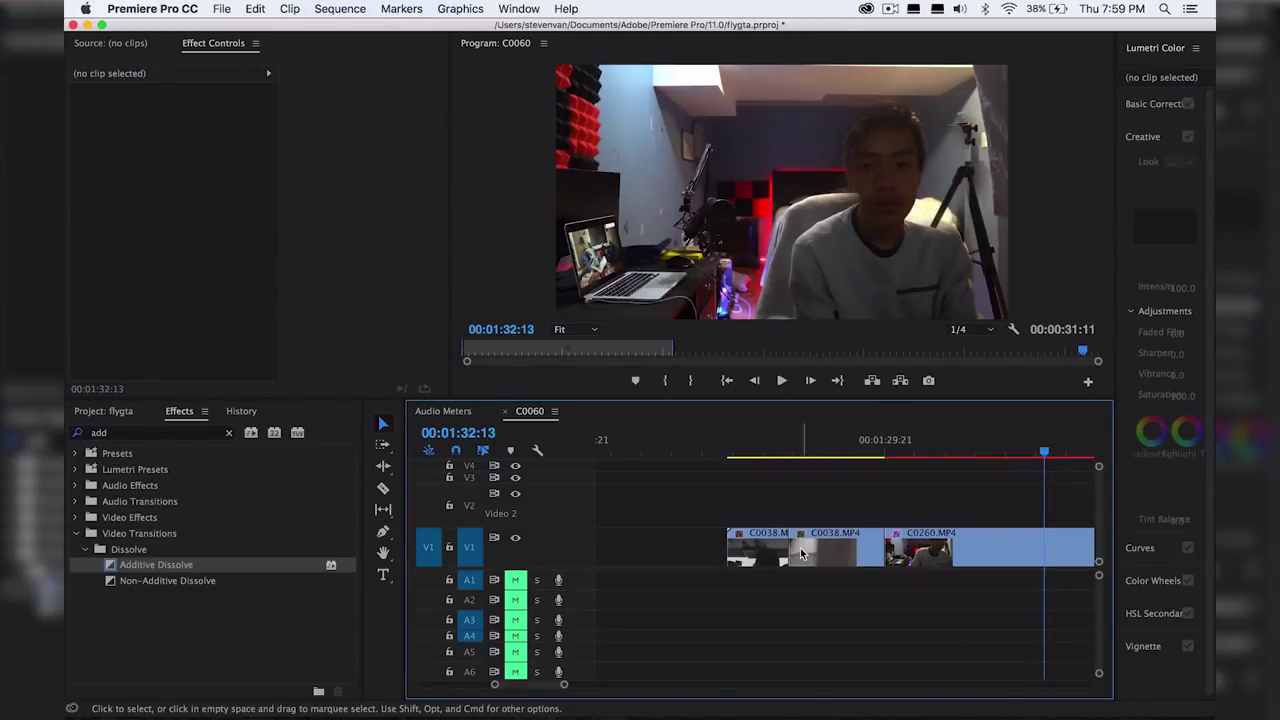
Select C0260 to inspect its effects and jump the playhead to its start
scroll(800, 553, "up", 3)
left_click(625, 552)
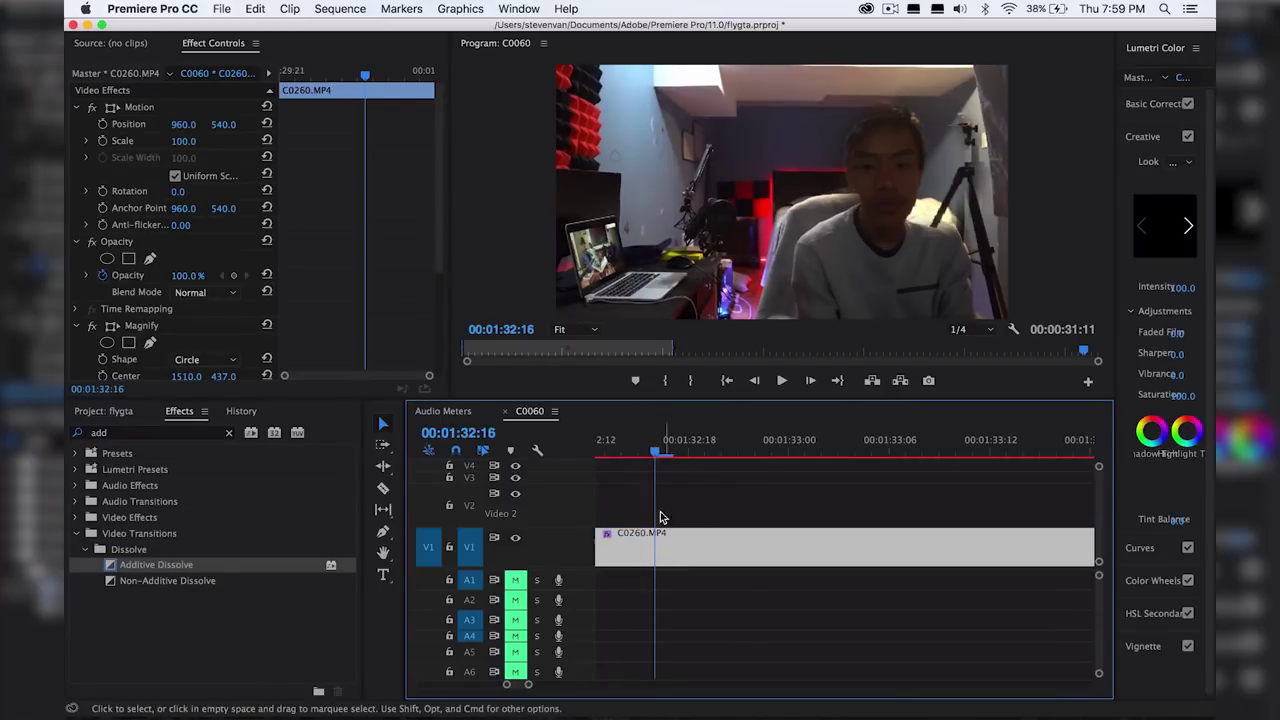
key("Up")
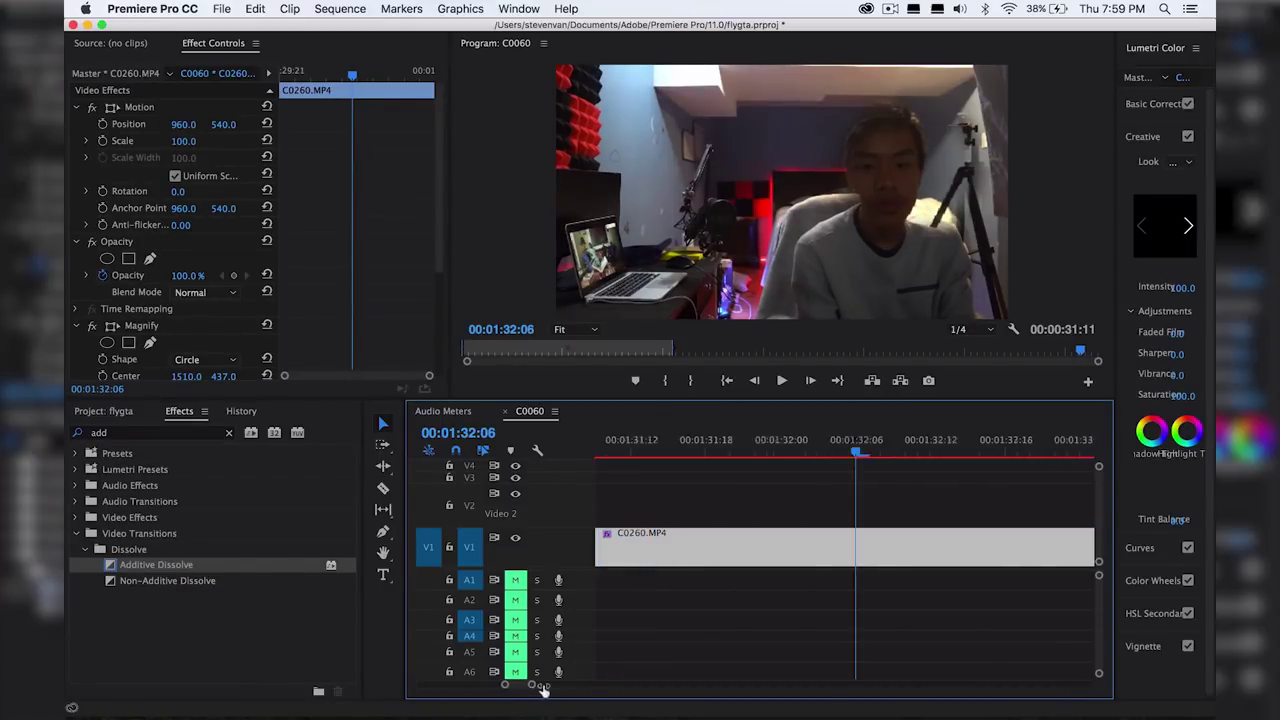
scroll(600, 660, "down", 3)
key("Up")
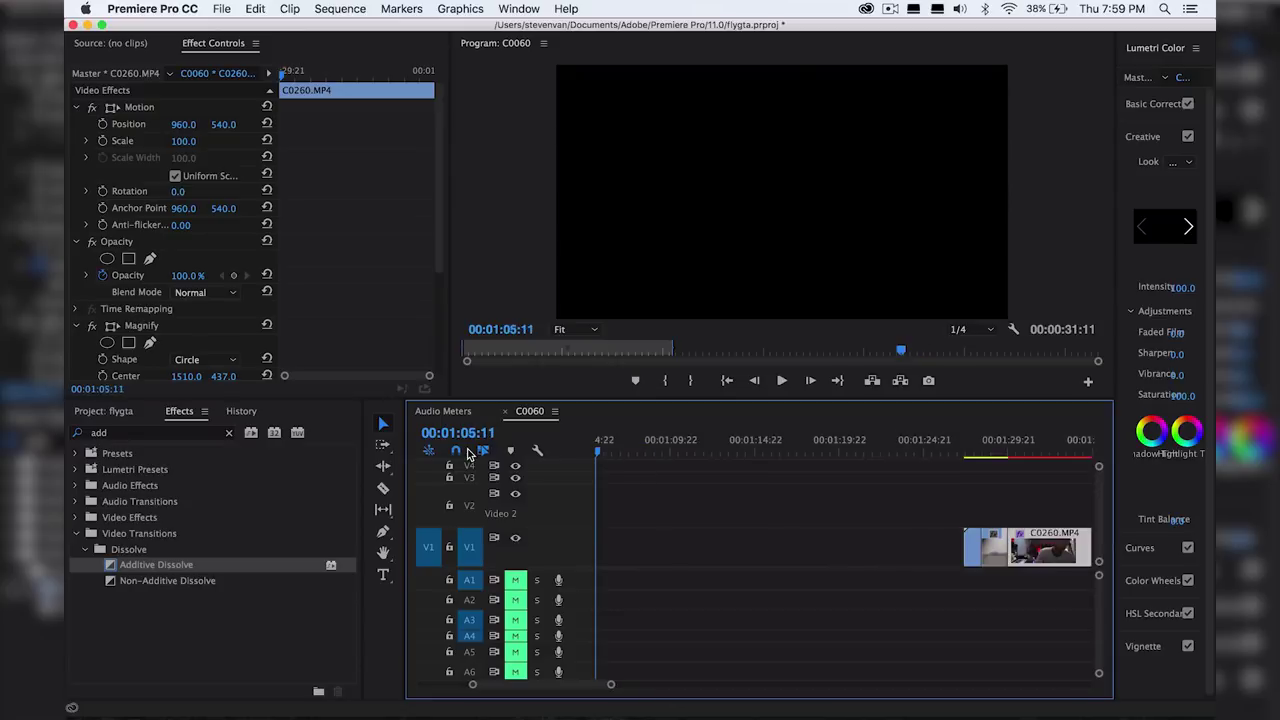
Review the earlier speed cut at 00:00:04:23, scrubbing through to 00:00:06:05
key("Home")
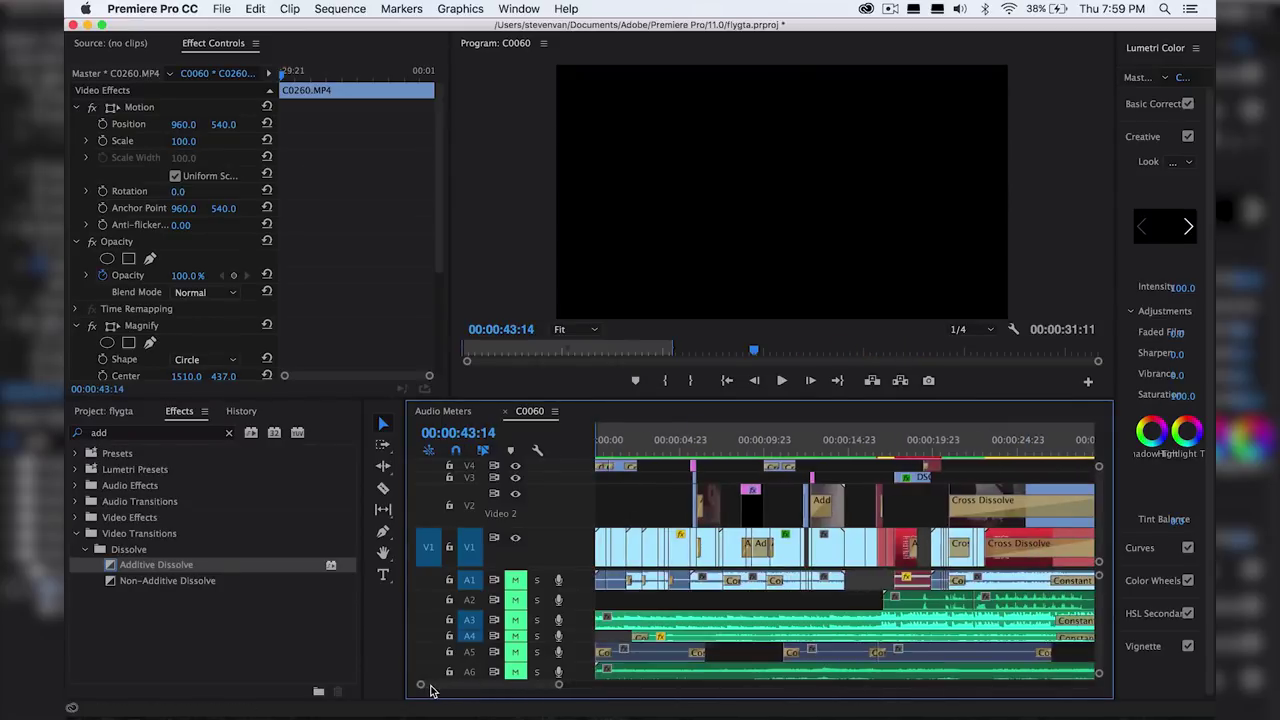
key("space")
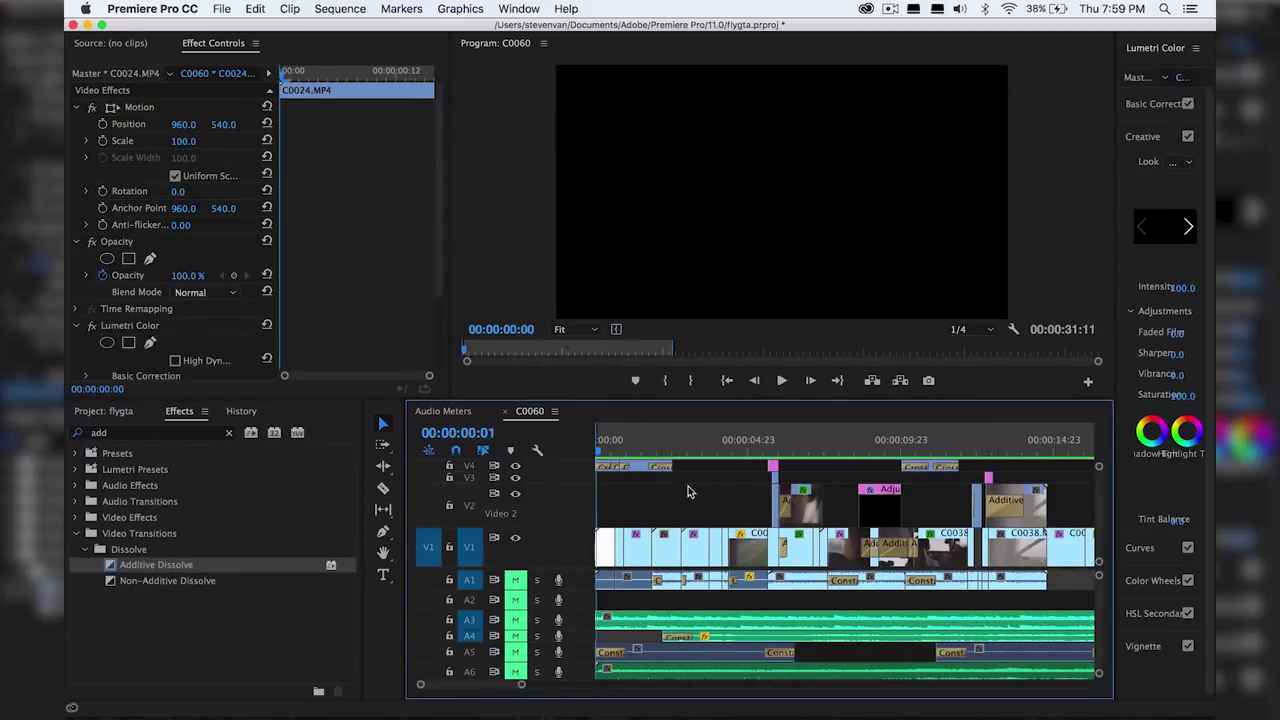
key("Up")
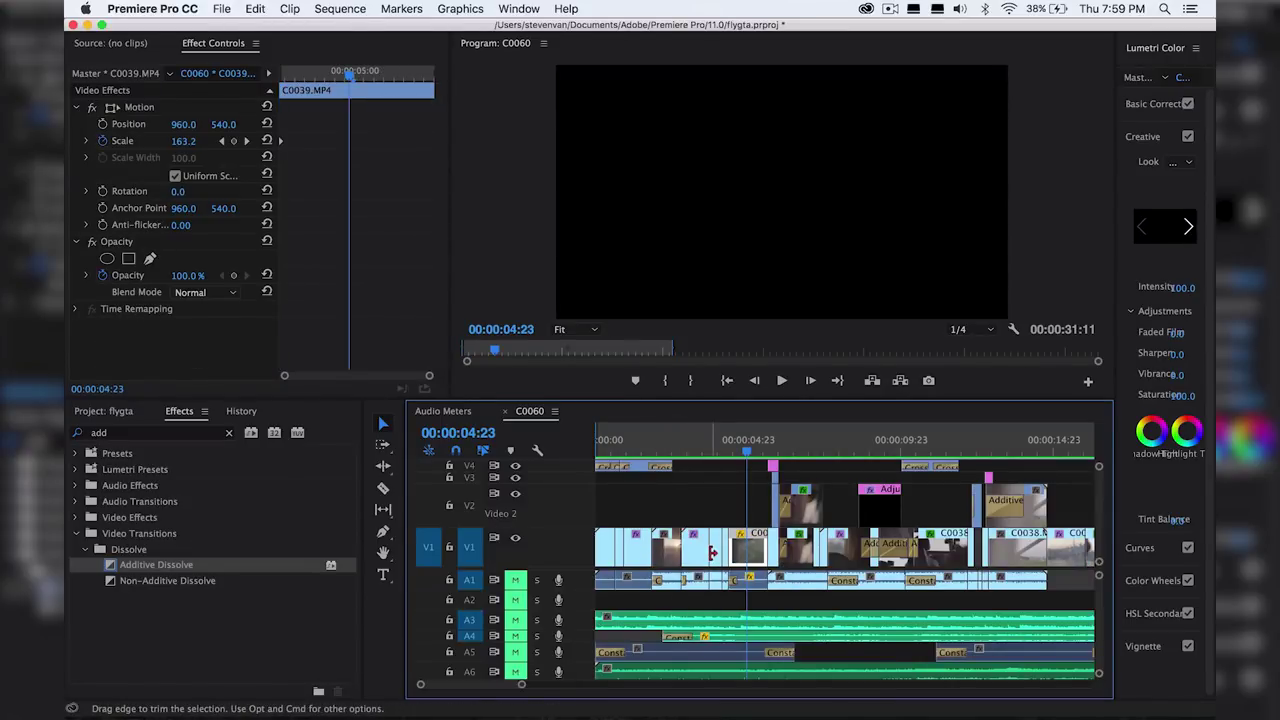
key("=")
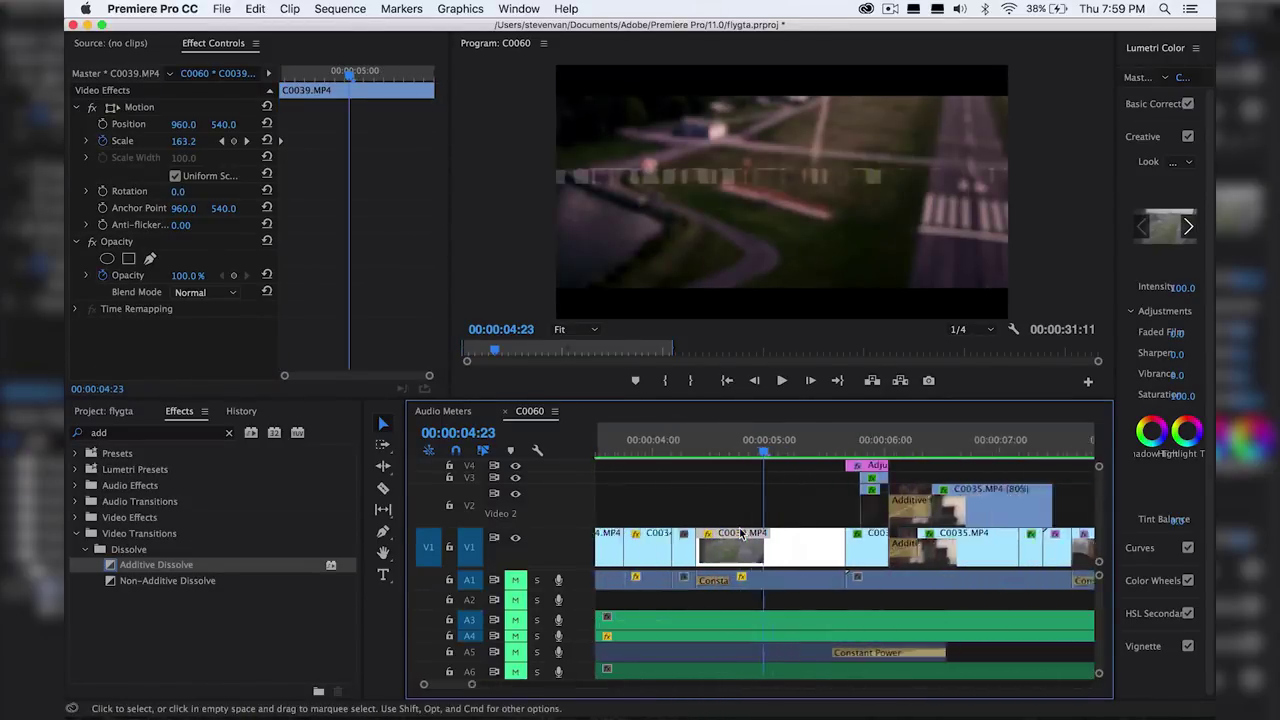
left_click(781, 380)
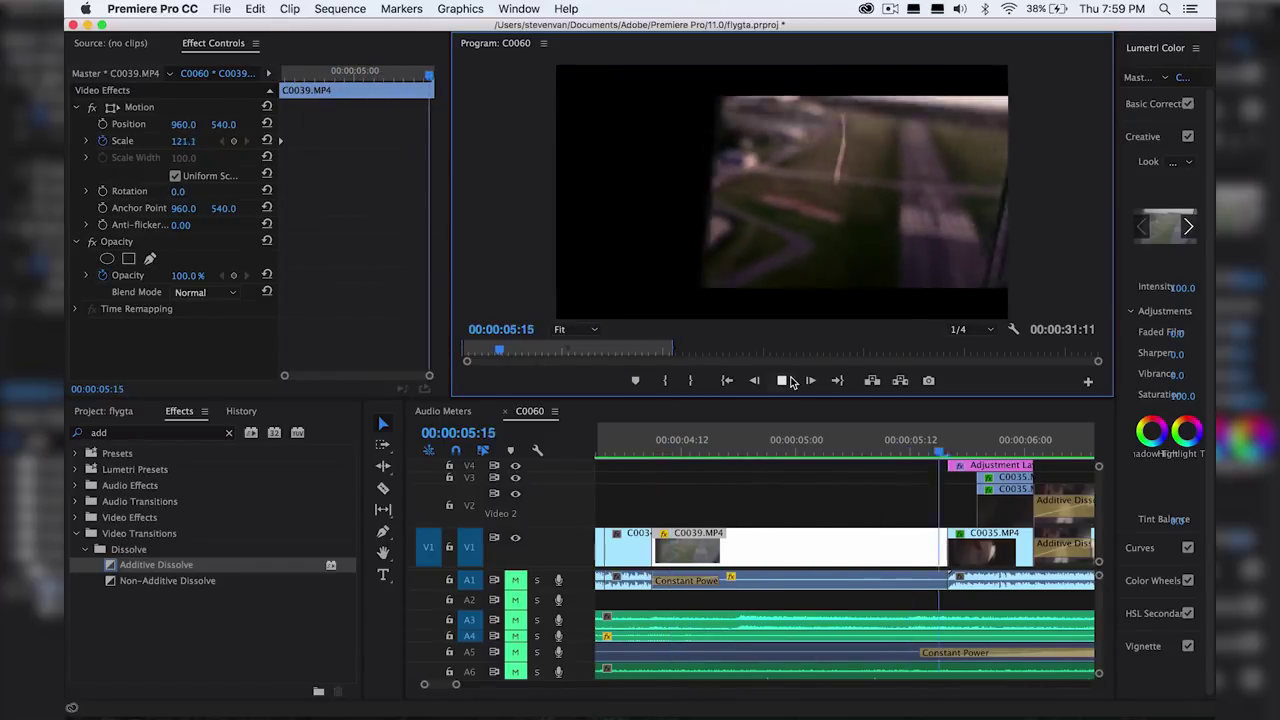
left_click_drag(763, 440, 793, 461)
key("space")
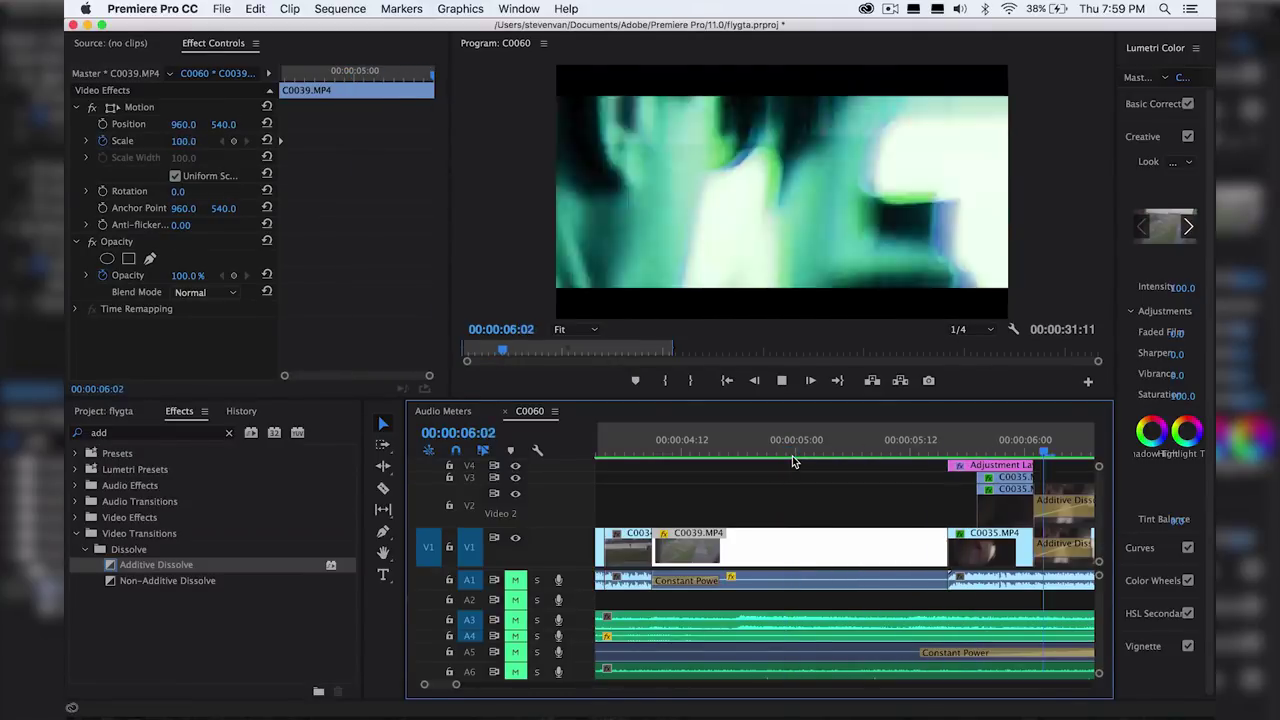
left_click_drag(795, 452, 1073, 450)
Speed the short C0038 clip before C0260 up to 500% and play back the sped-up section
left_click_drag(456, 688, 540, 686)
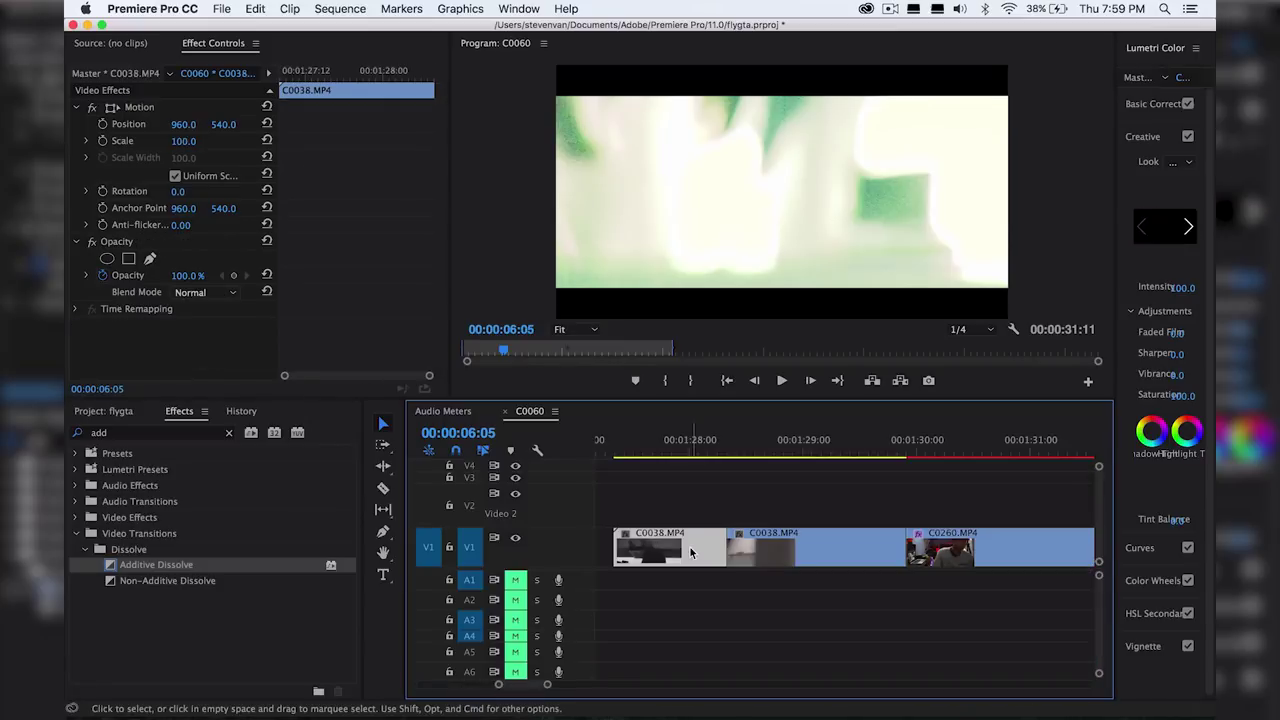
left_click(711, 549)
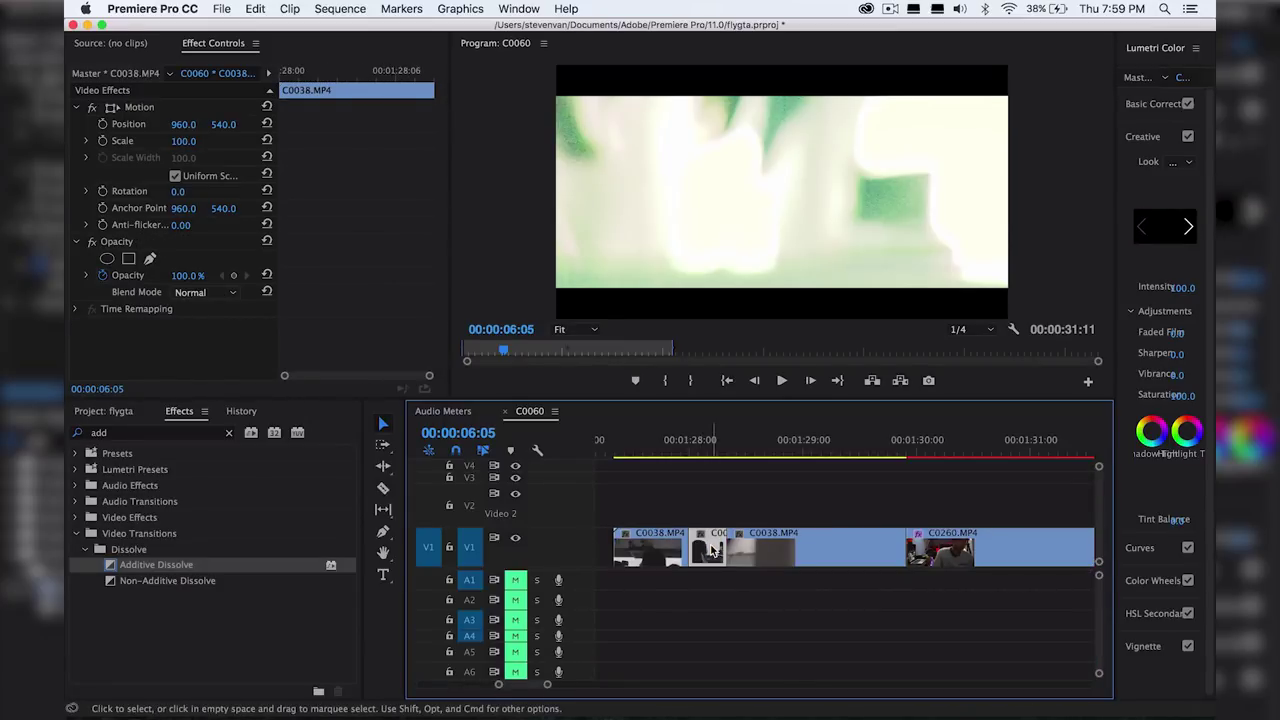
right_click(711, 549)
left_click(775, 432)
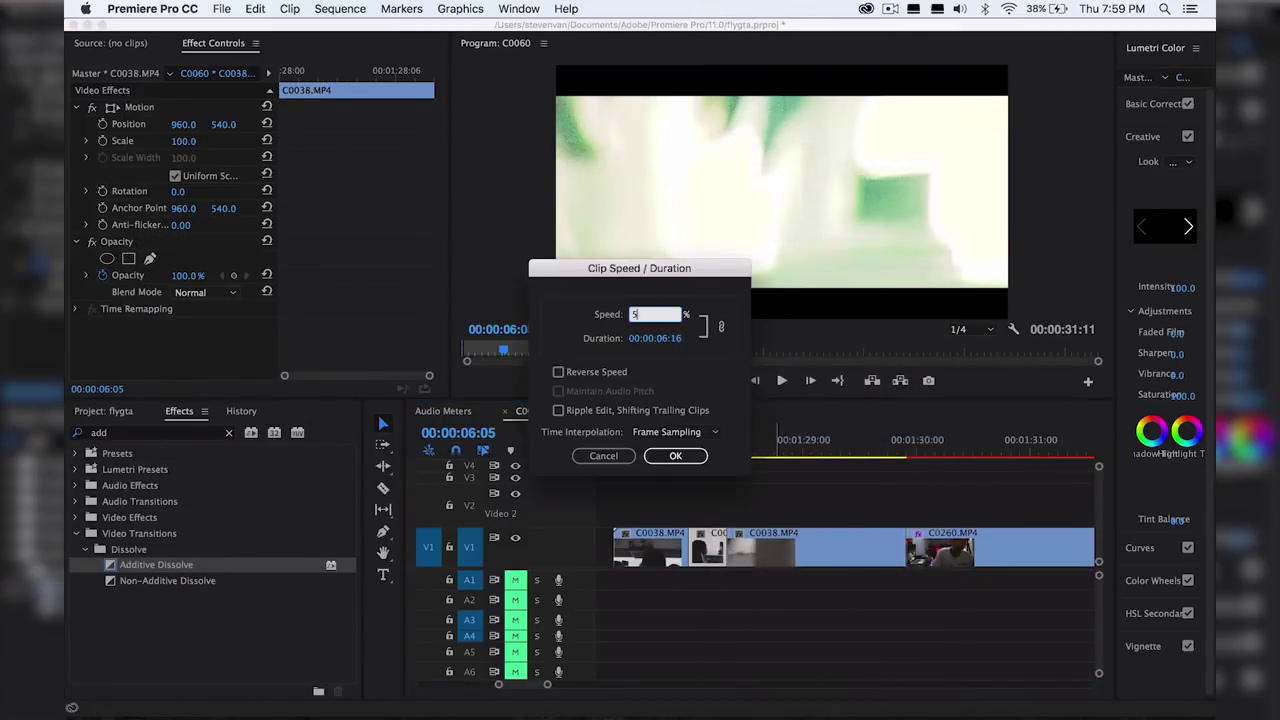
key("Return")
mouse_move(646, 441)
left_mouse_down()
mouse_move(686, 441)
mouse_move(646, 441)
left_mouse_up()
key("space")
left_click(697, 641)
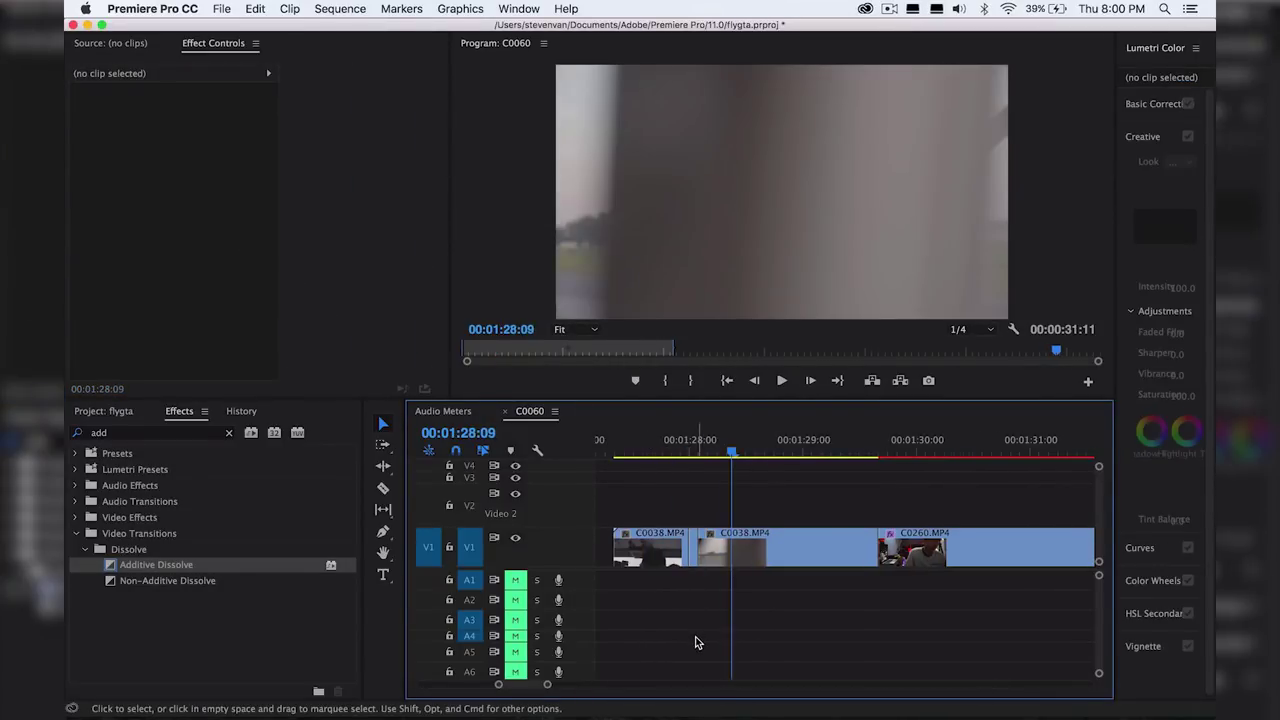
Place a Non-Additive Dissolve on the C0038/C0260 cut and preview it
scroll(866, 581, "right", 1)
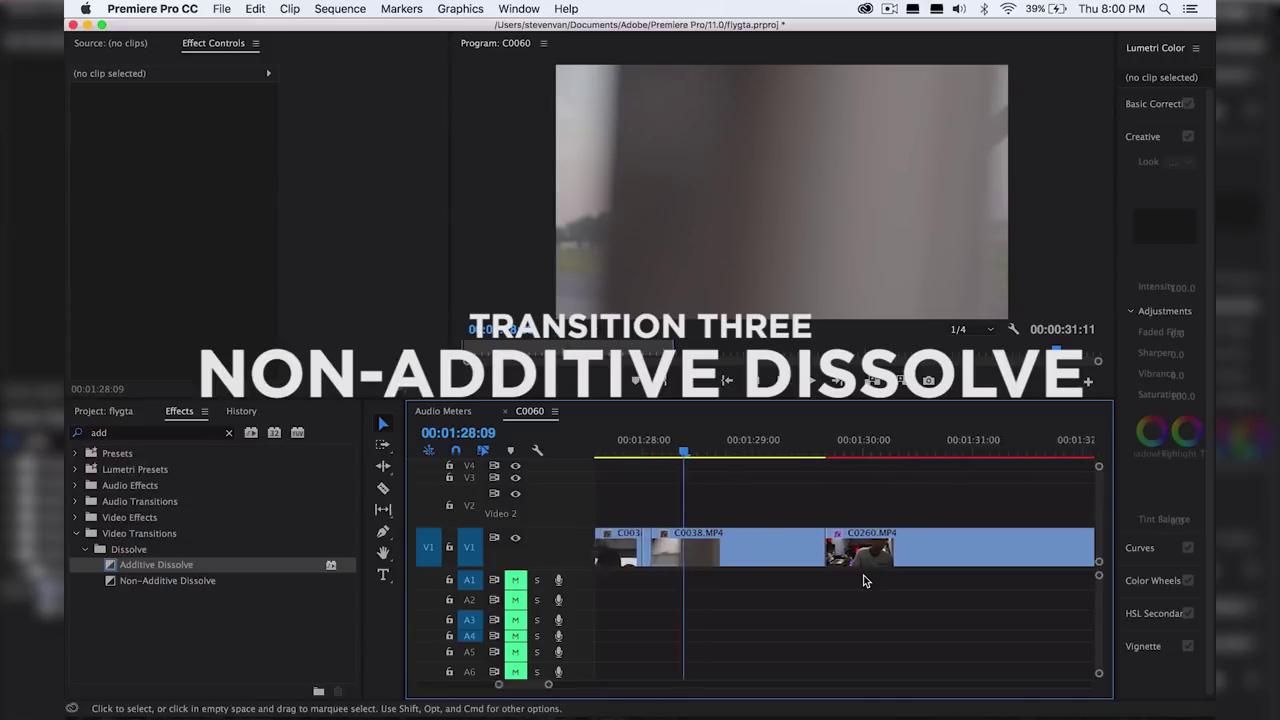
scroll(866, 581, "up", 1)
left_click(812, 446)
left_click(810, 547)
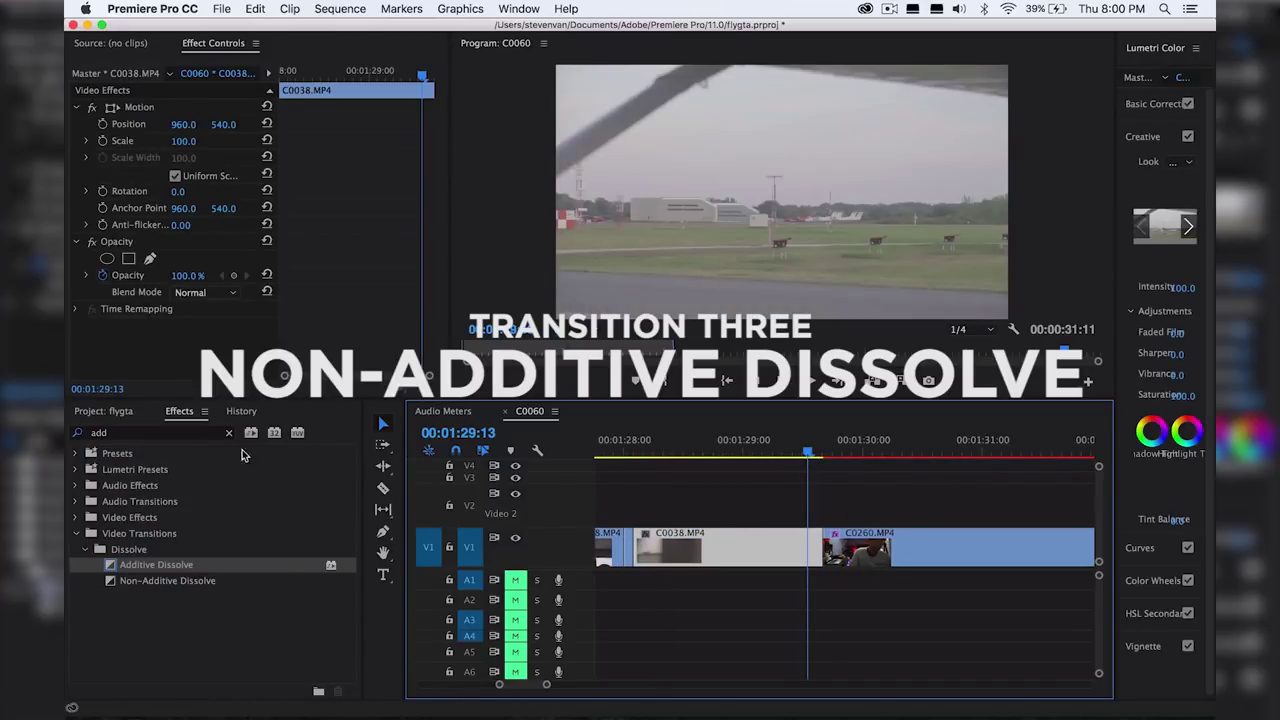
left_click_drag(189, 585, 824, 547)
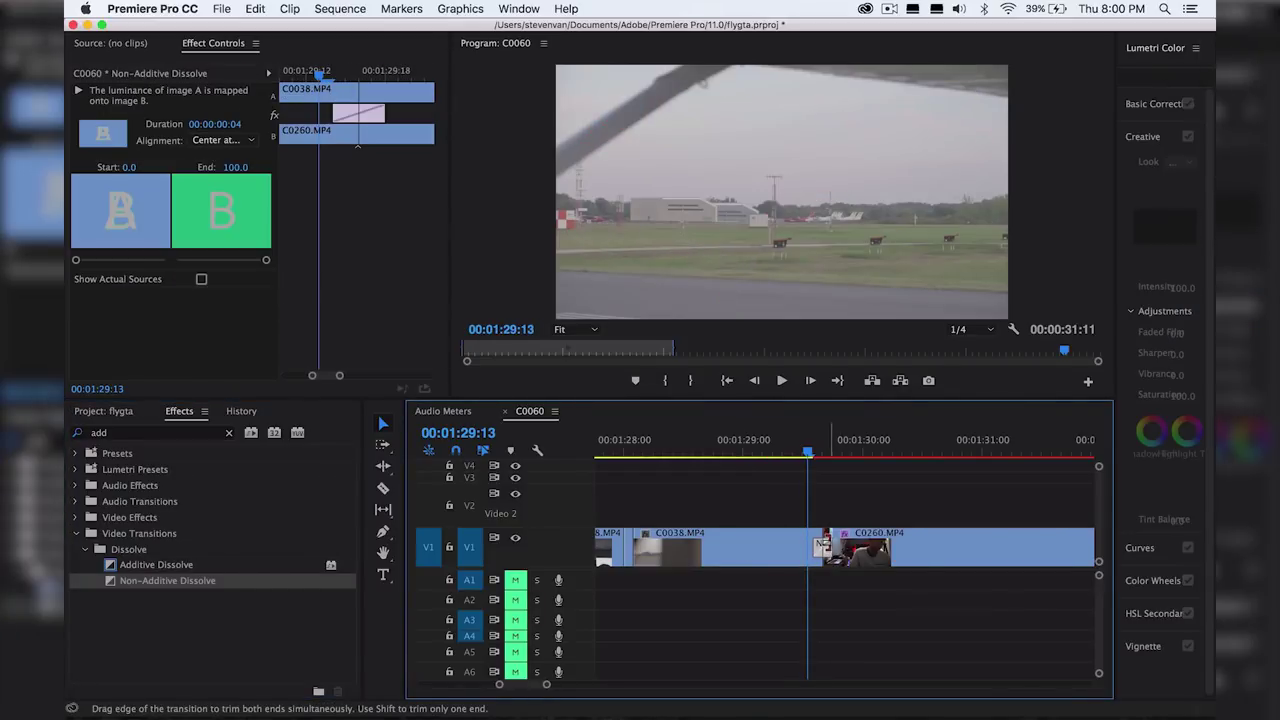
scroll(822, 545, "up", 1)
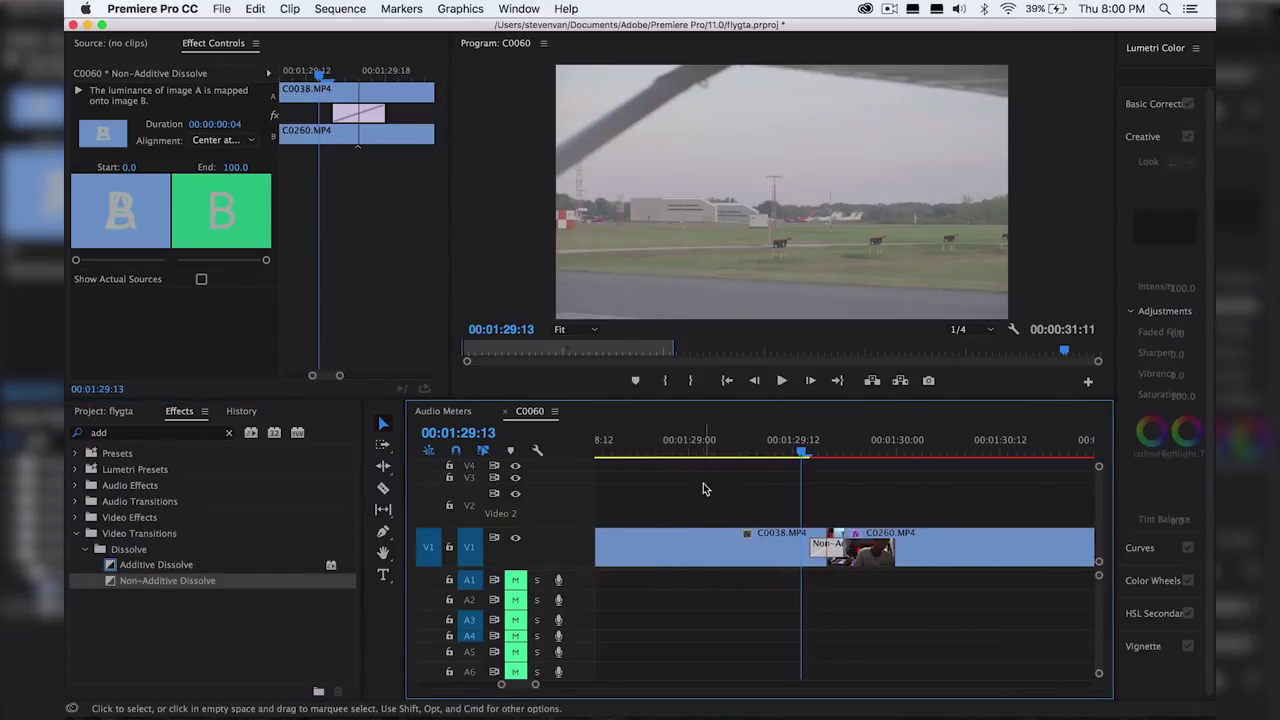
mouse_move(799, 450)
left_mouse_down()
mouse_move(914, 450)
mouse_move(820, 452)
left_mouse_up()
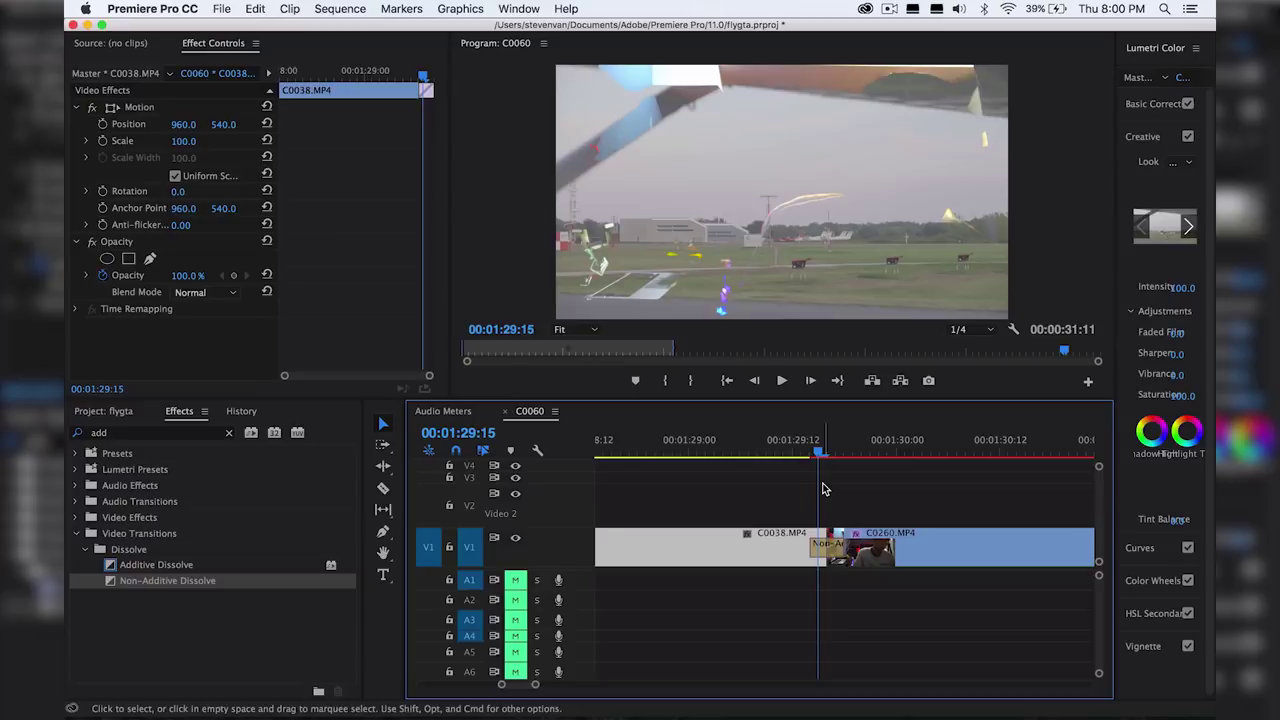
key("space")
left_click(808, 450)
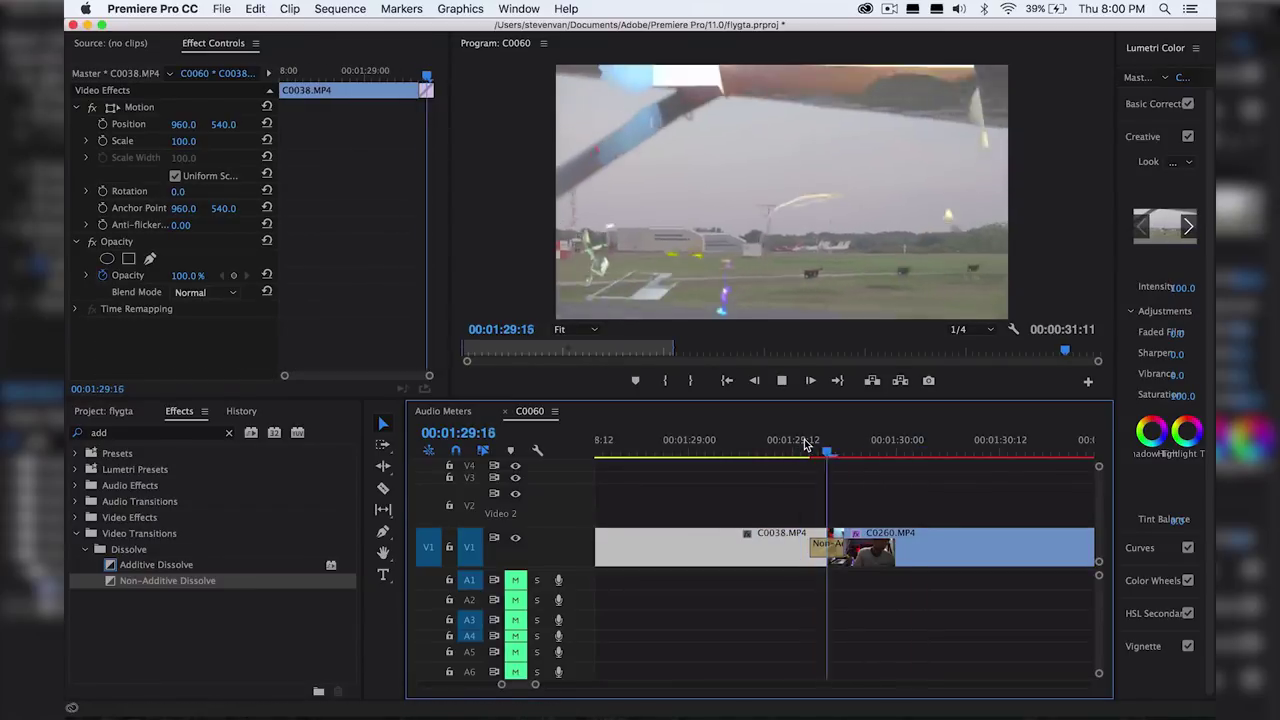
key("space")
left_click_drag(805, 444, 795, 446)
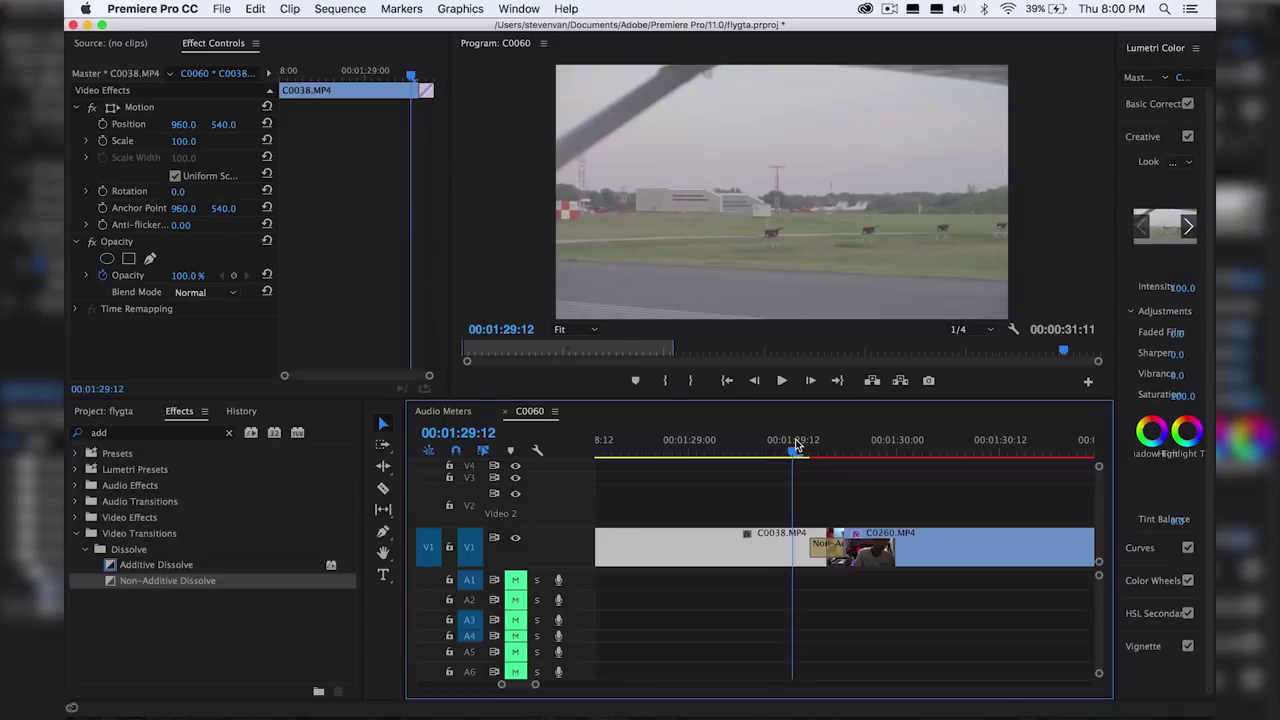
Try an Additive Dissolve on the same cut and play it back
left_click_drag(160, 565, 848, 550)
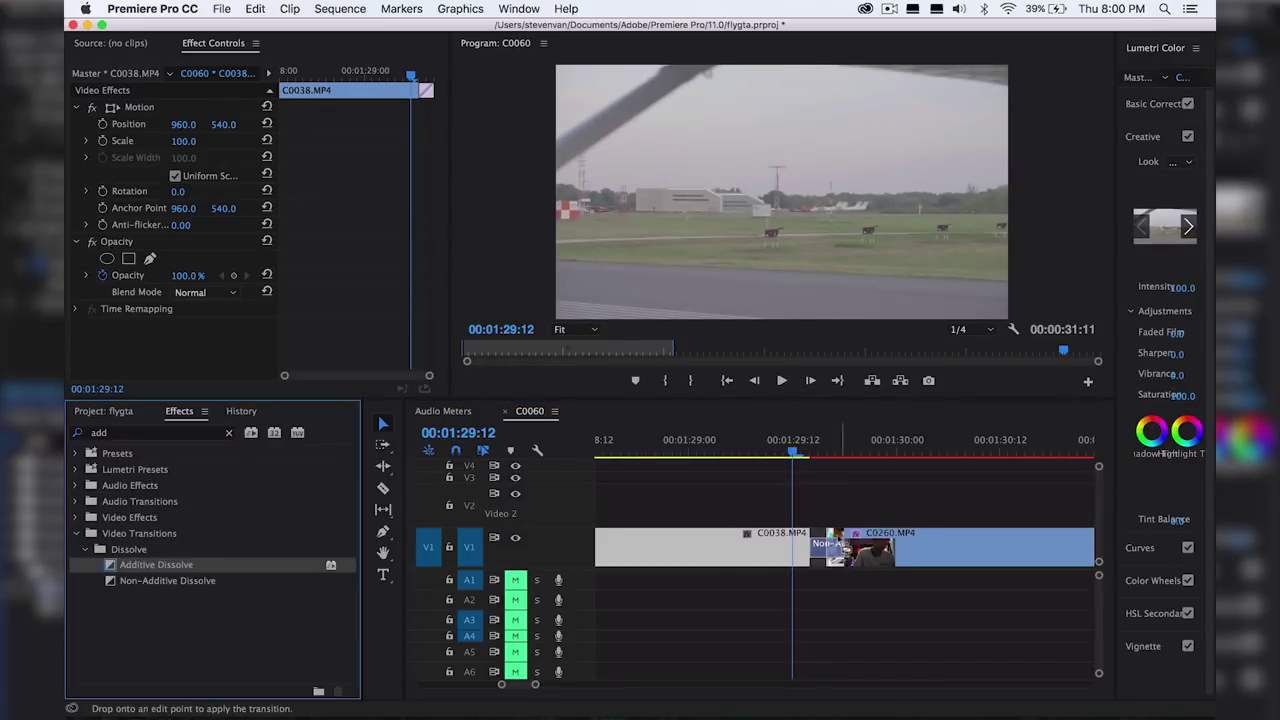
key("space")
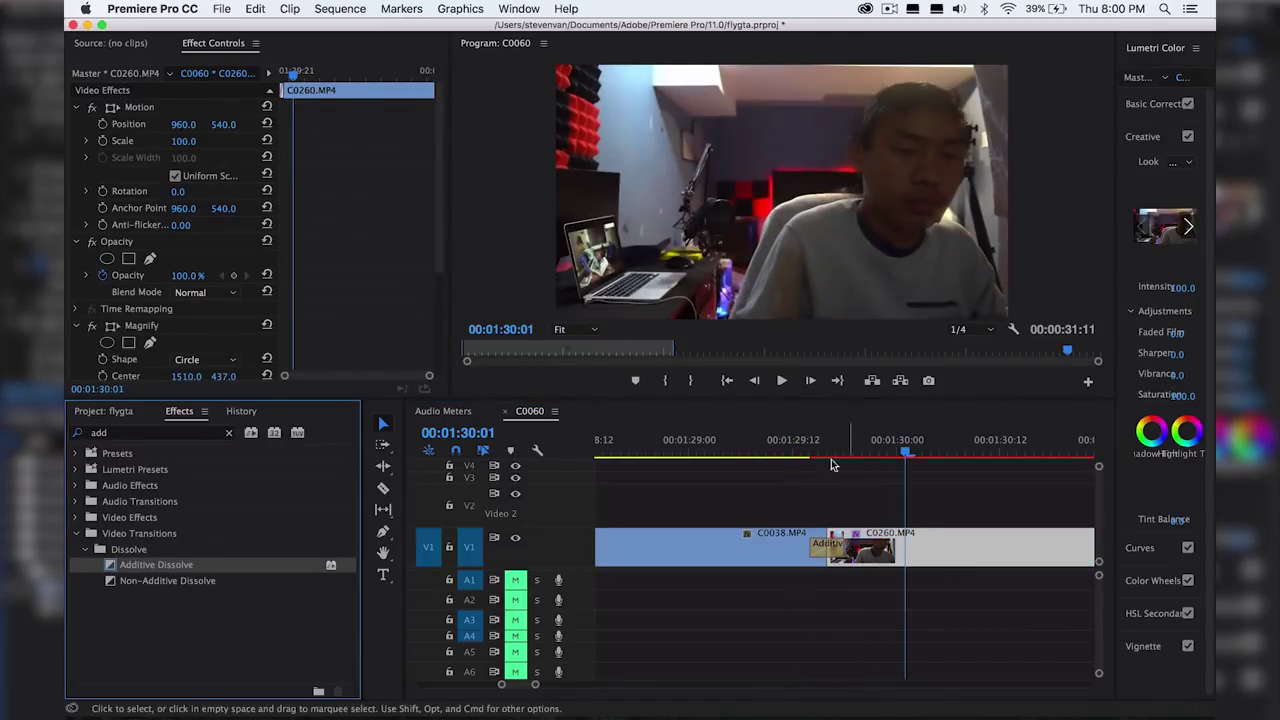
left_click(809, 449)
key("space")
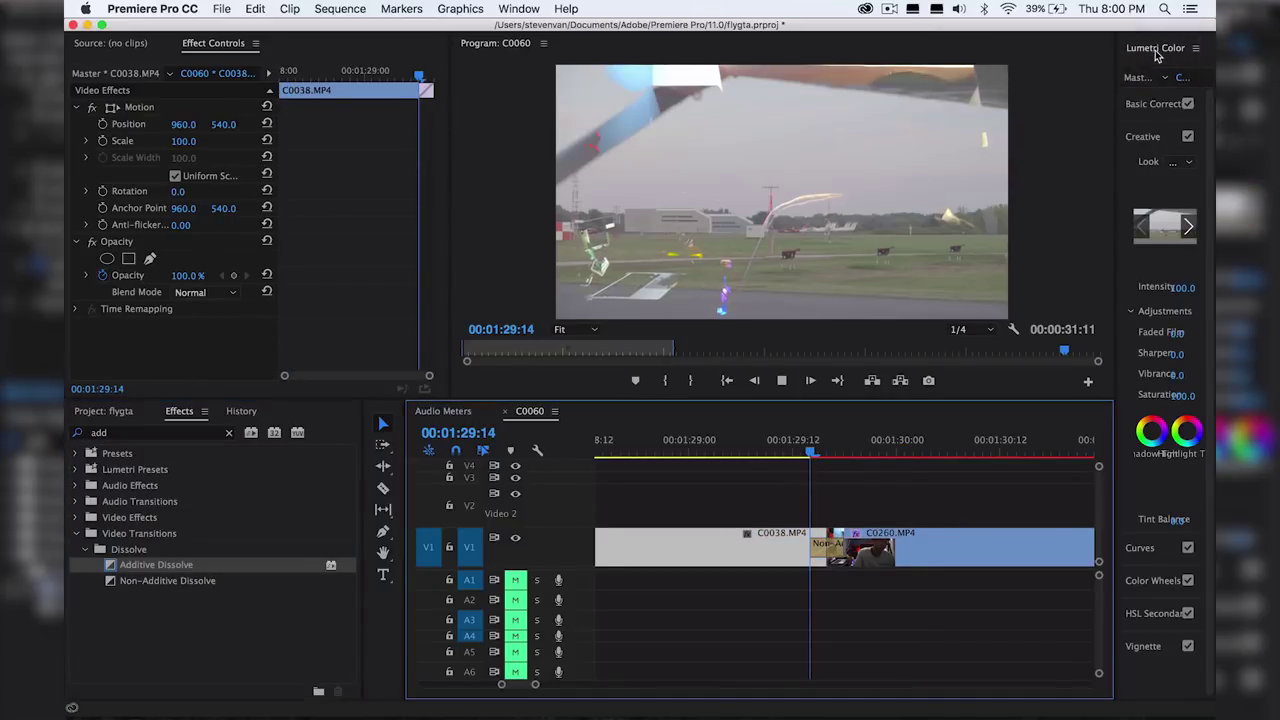
key("space")
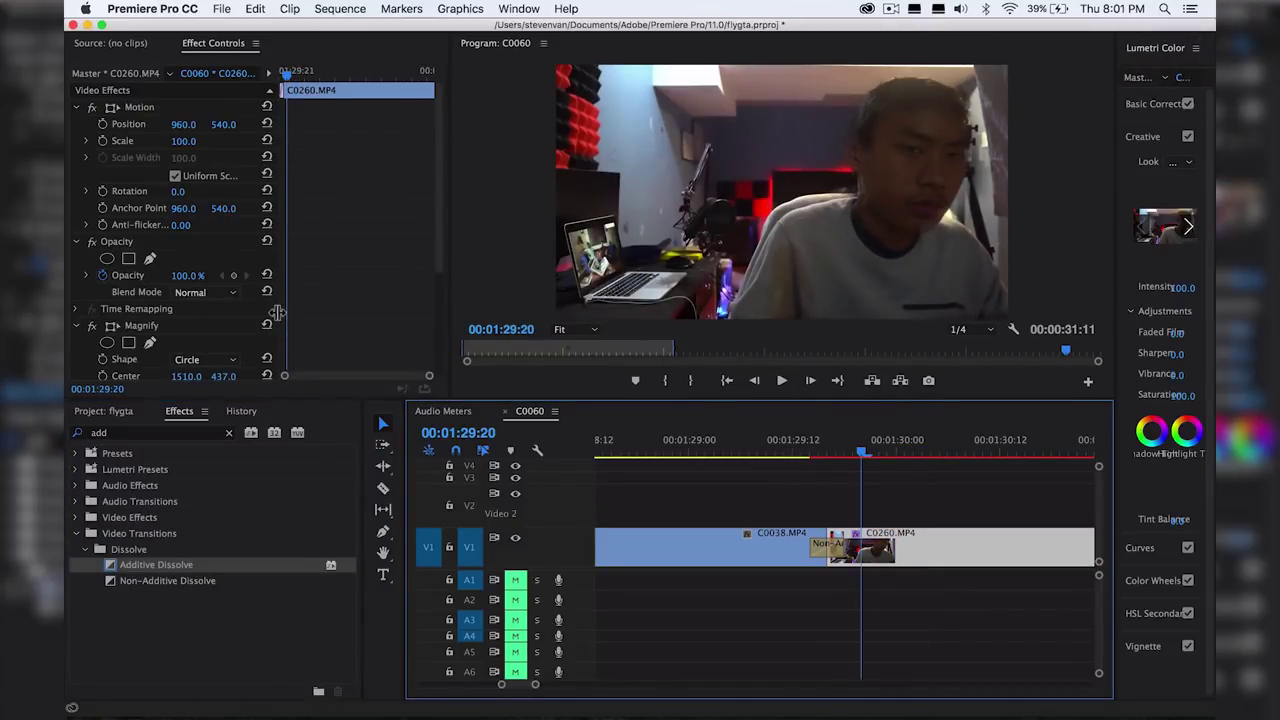
Reduce C0260's Magnify size from 280 to 228
scroll(276, 312, "down", 5)
left_click_drag(183, 269, 131, 269)
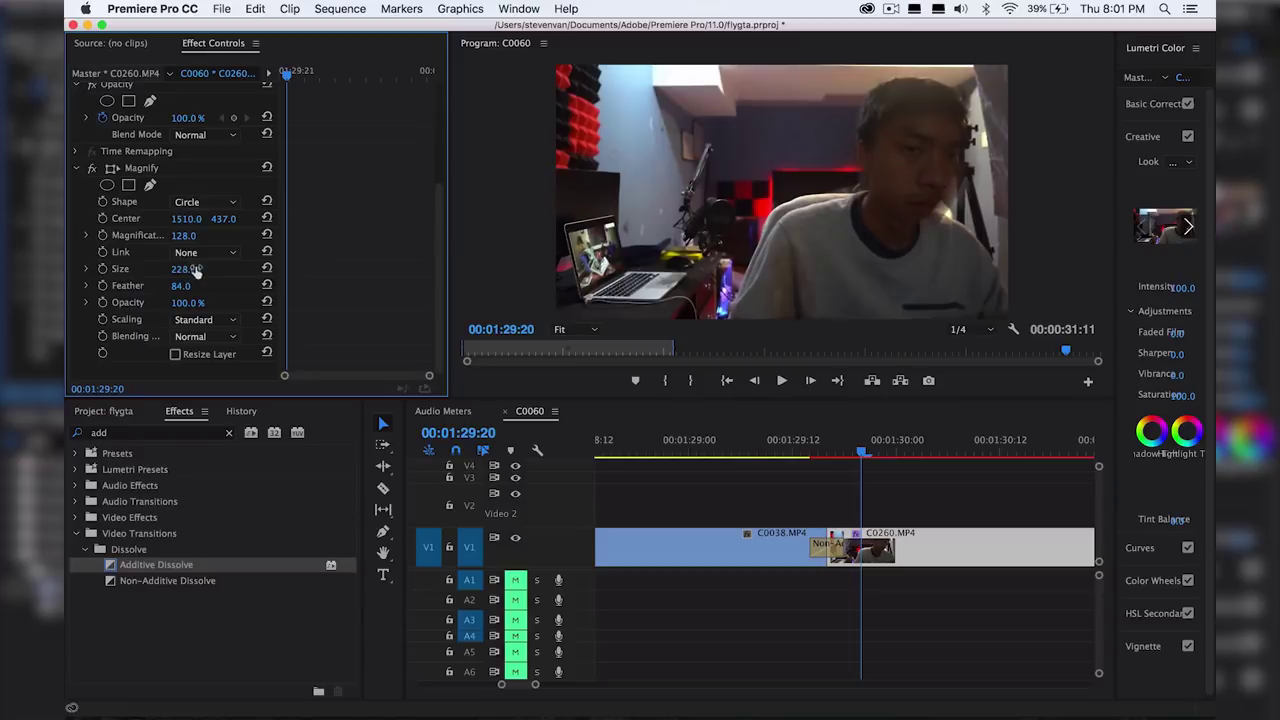
left_click_drag(862, 453, 818, 465)
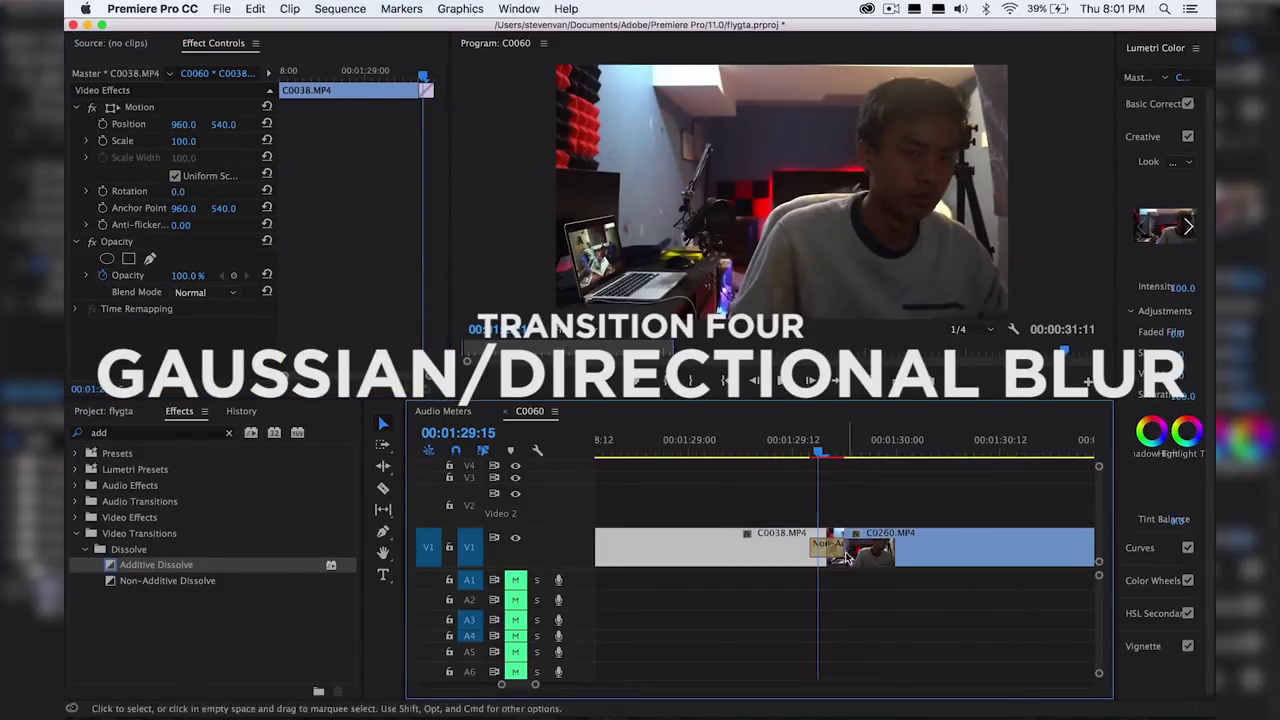
Remove the dissolve from the cut and create a new Adjustment Layer in the project bin
right_click(830, 546)
left_click(840, 575)
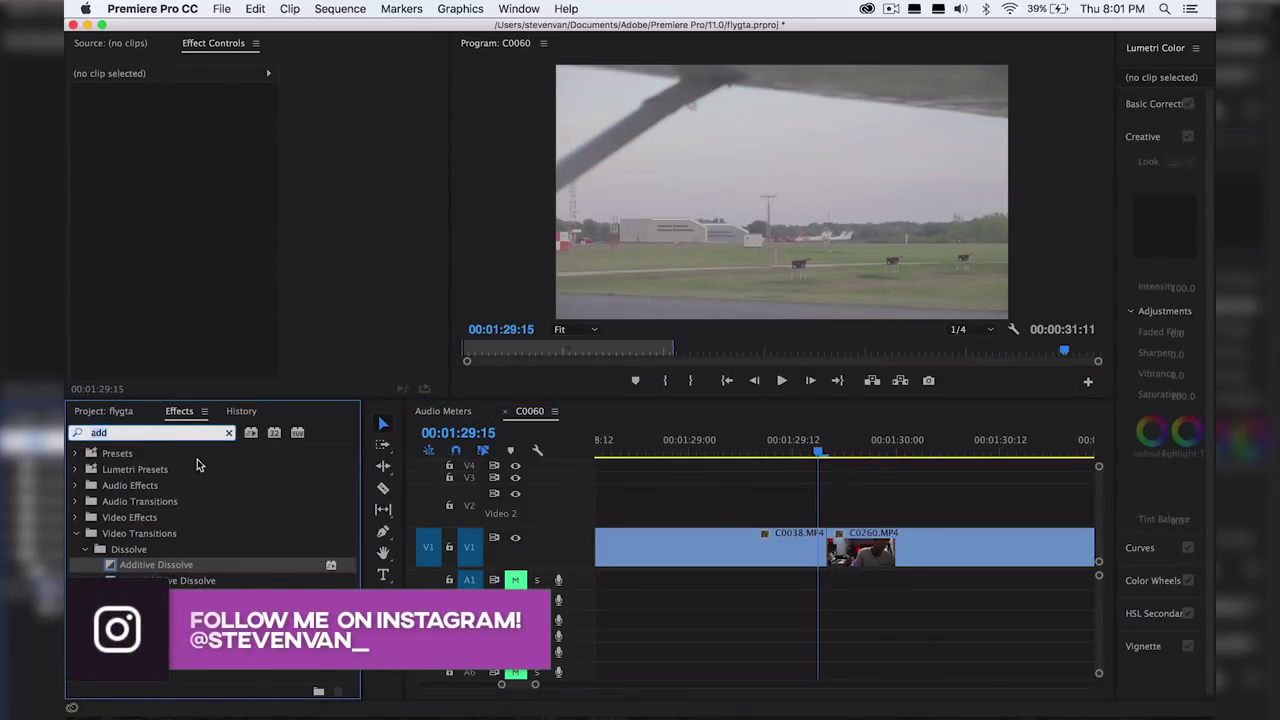
left_click(104, 411)
left_click(337, 681)
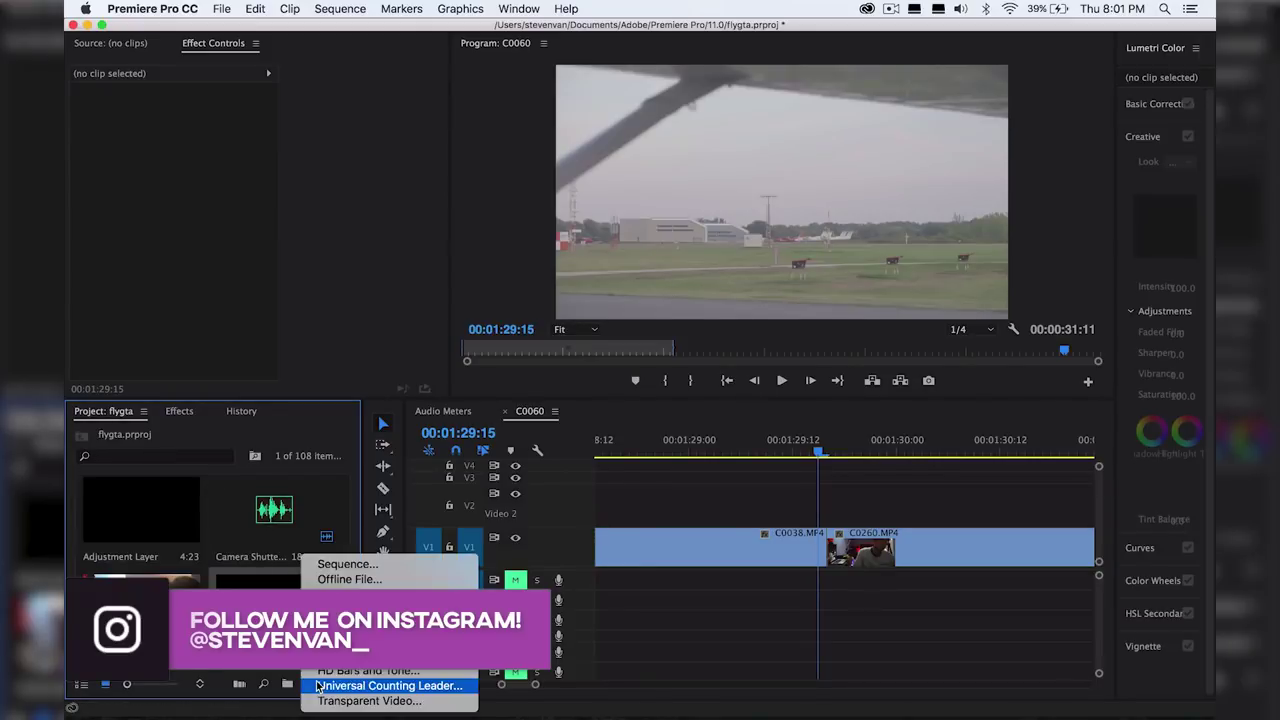
left_click(355, 592)
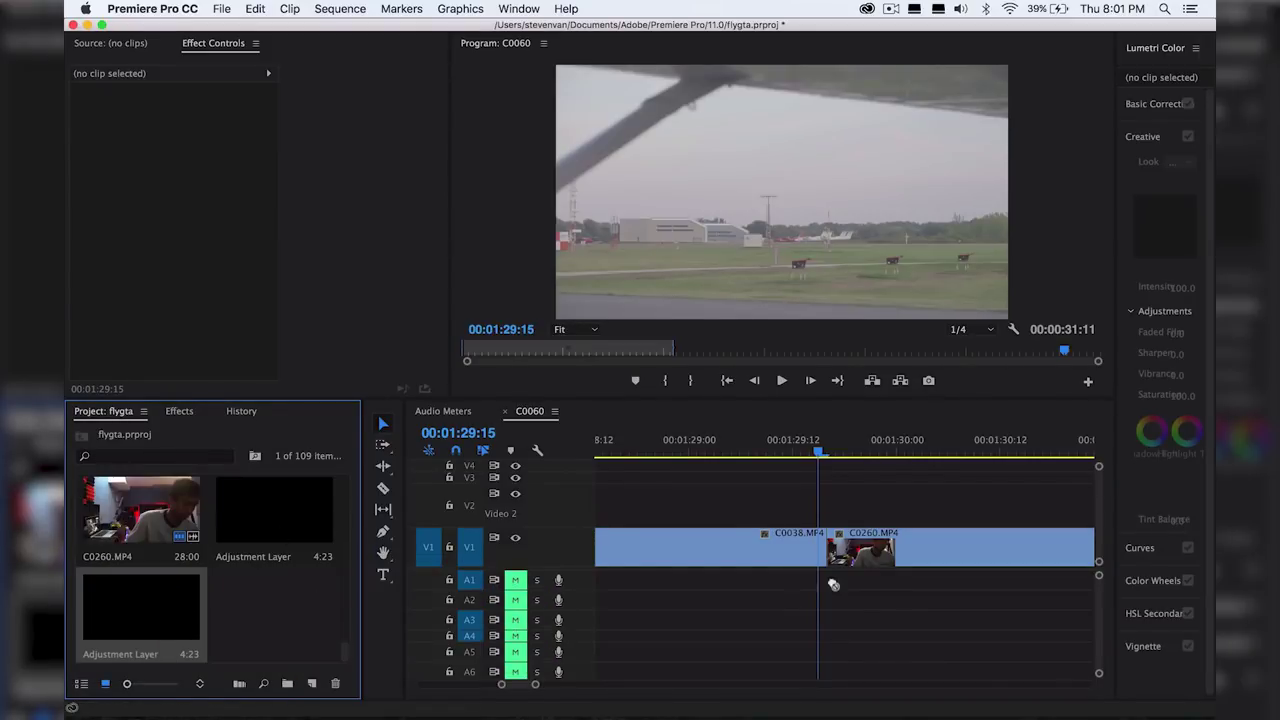
Place the Adjustment Layer on V2 over the cut, playhead at 01:29:15, with Effects showing
left_click_drag(833, 585, 825, 505)
left_click(795, 453)
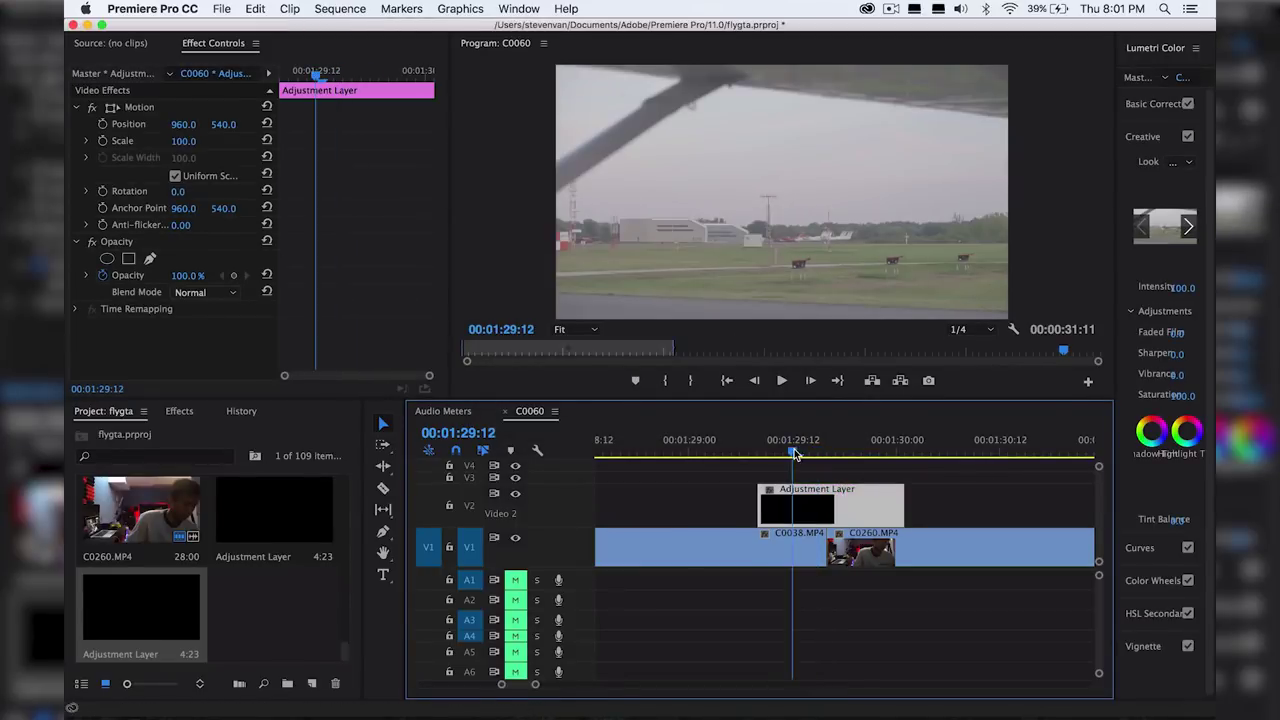
mouse_move(795, 453)
left_mouse_down()
mouse_move(831, 452)
mouse_move(820, 450)
left_mouse_up()
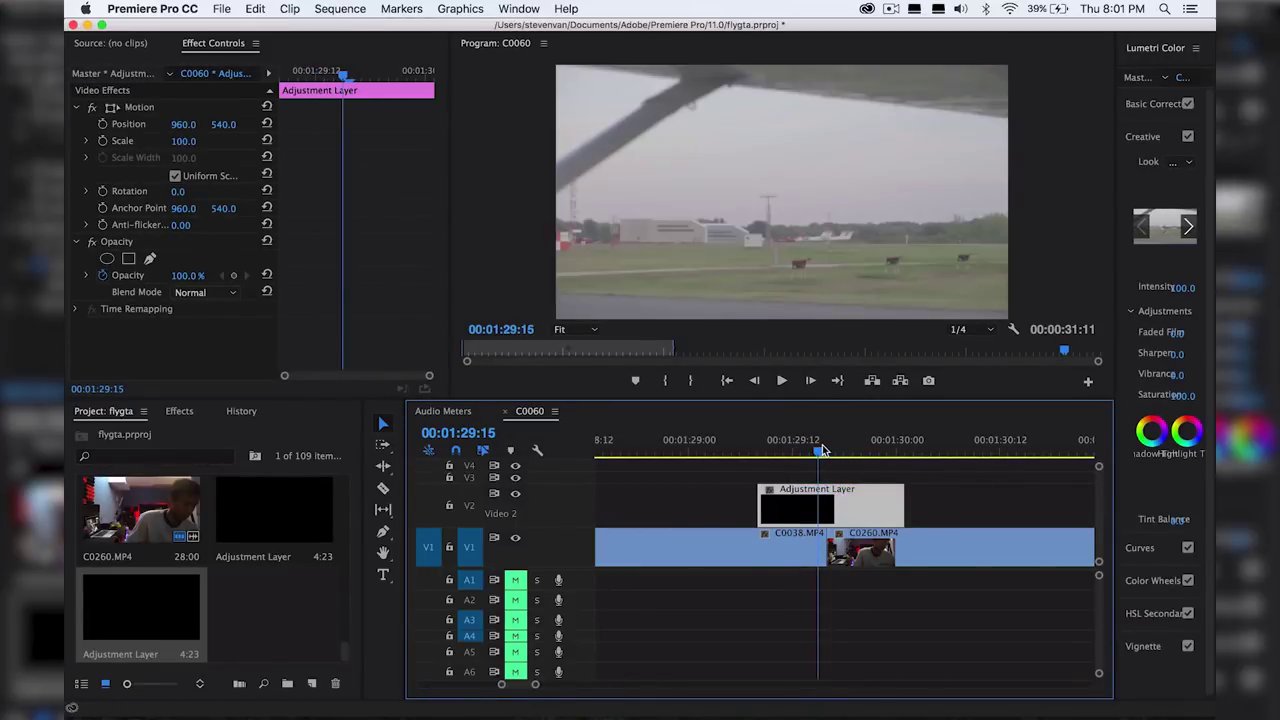
left_click(180, 411)
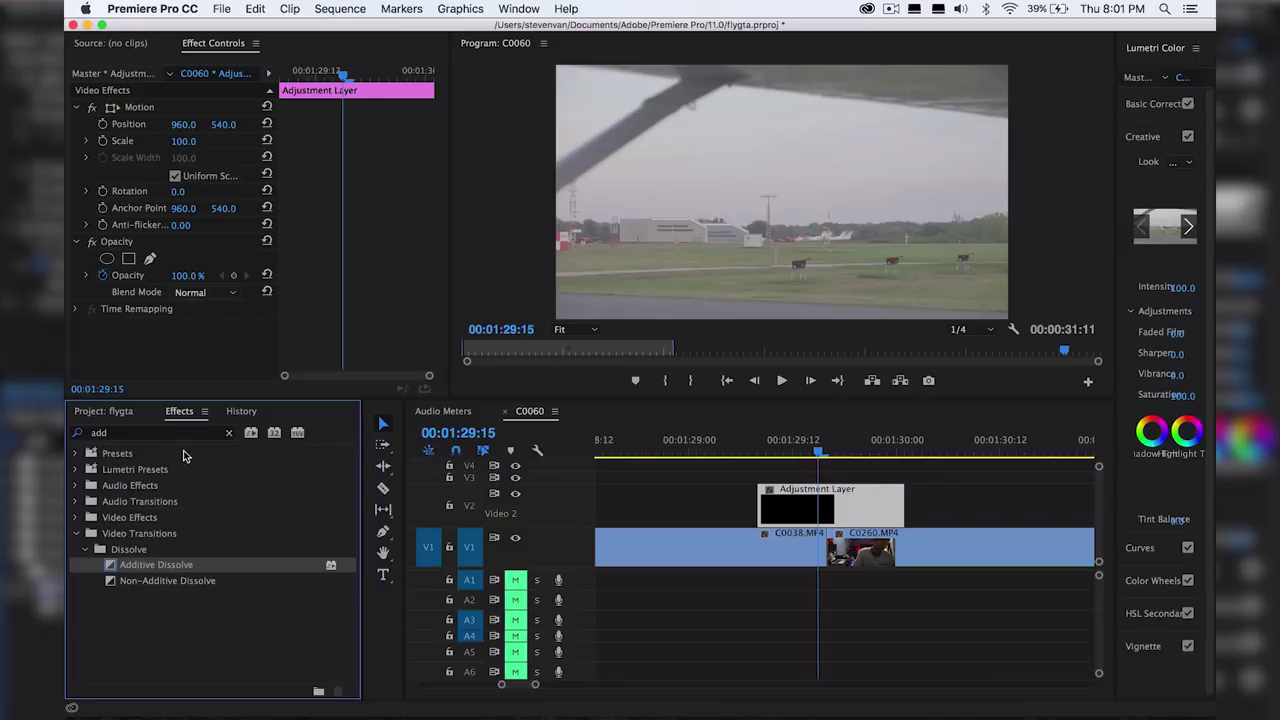
Search the effects for 'gaus' and apply Gaussian Blur to the adjustment layer
left_click(228, 432)
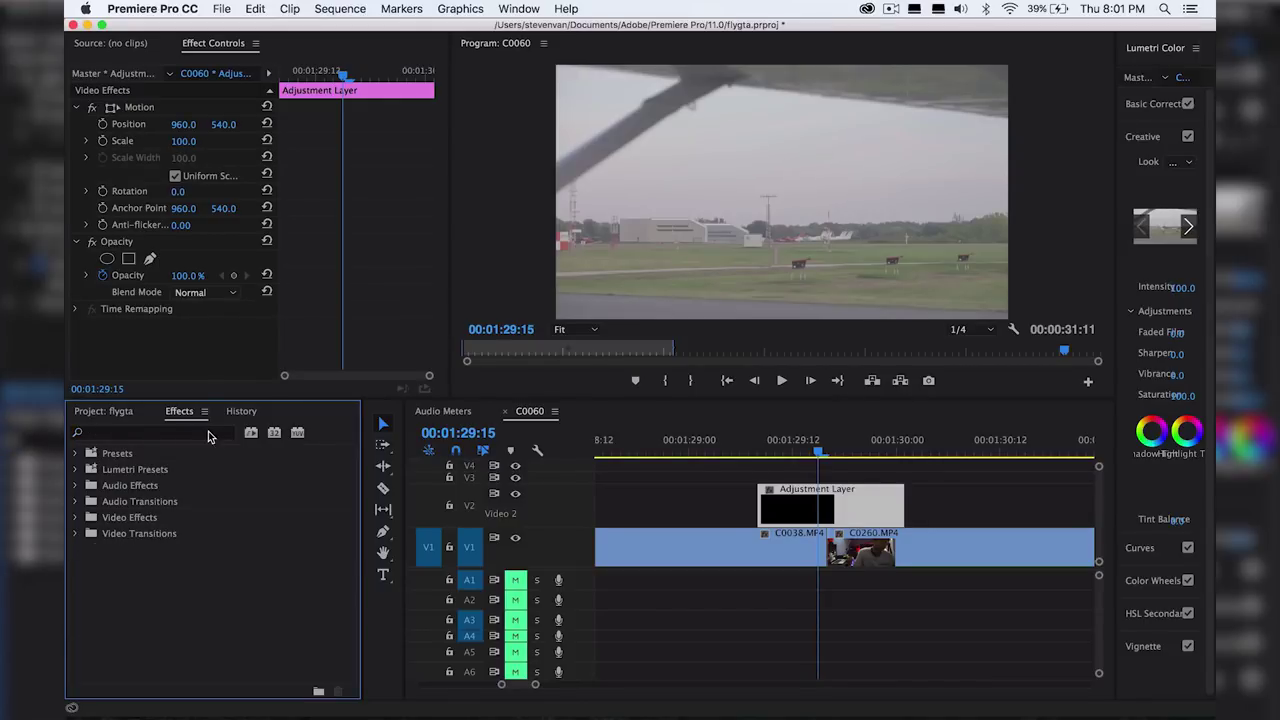
left_click(210, 433)
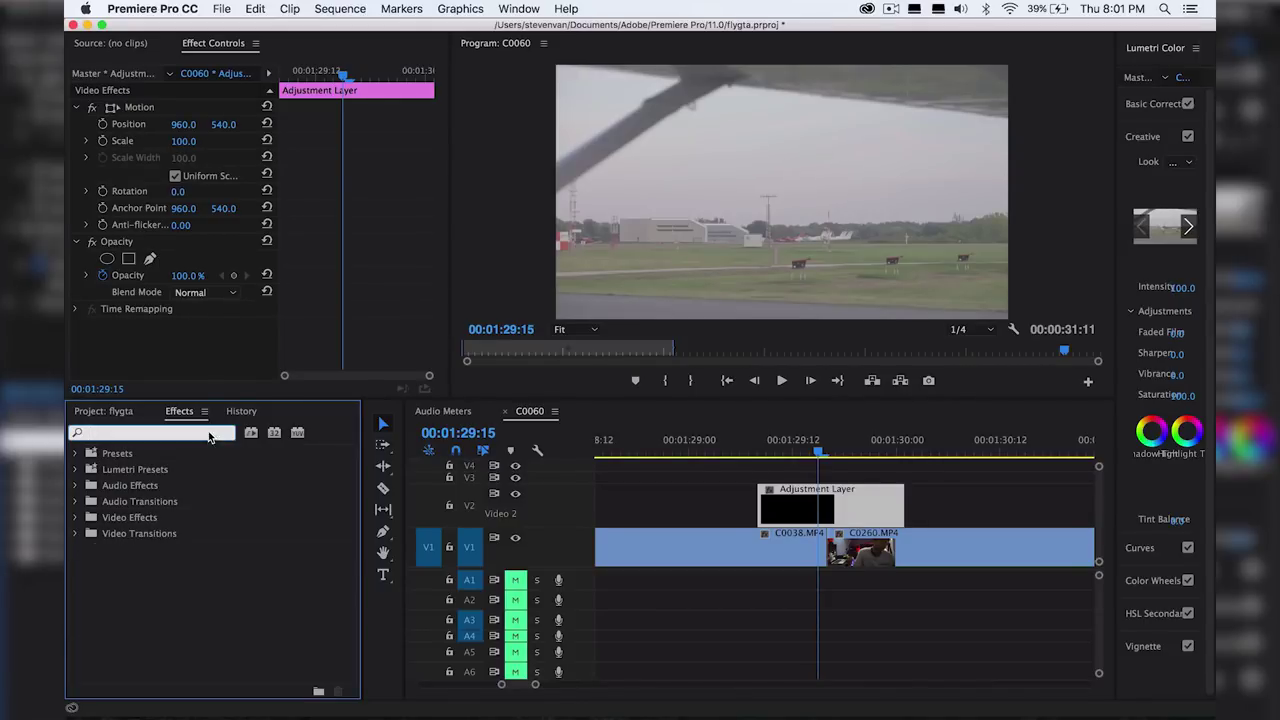
type("motio")
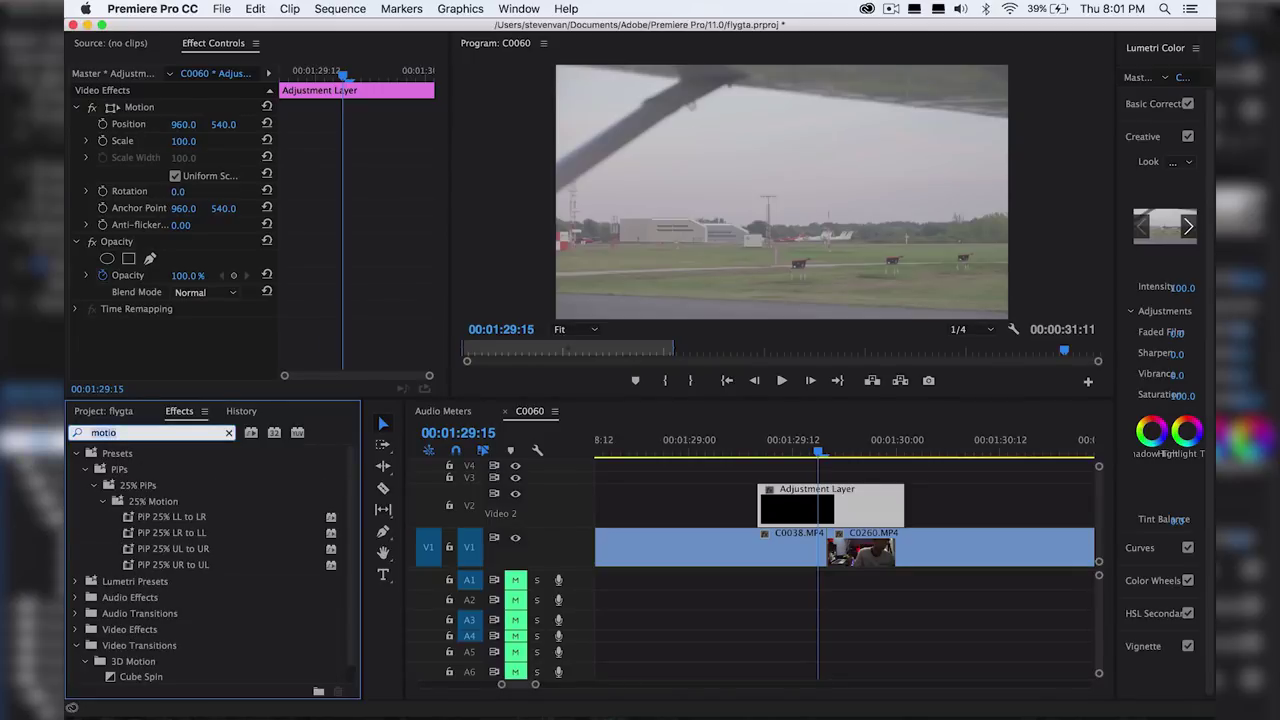
key("BackSpace")
key("BackSpace")
key("BackSpace")
key("BackSpace")
key("BackSpace")
type("ga")
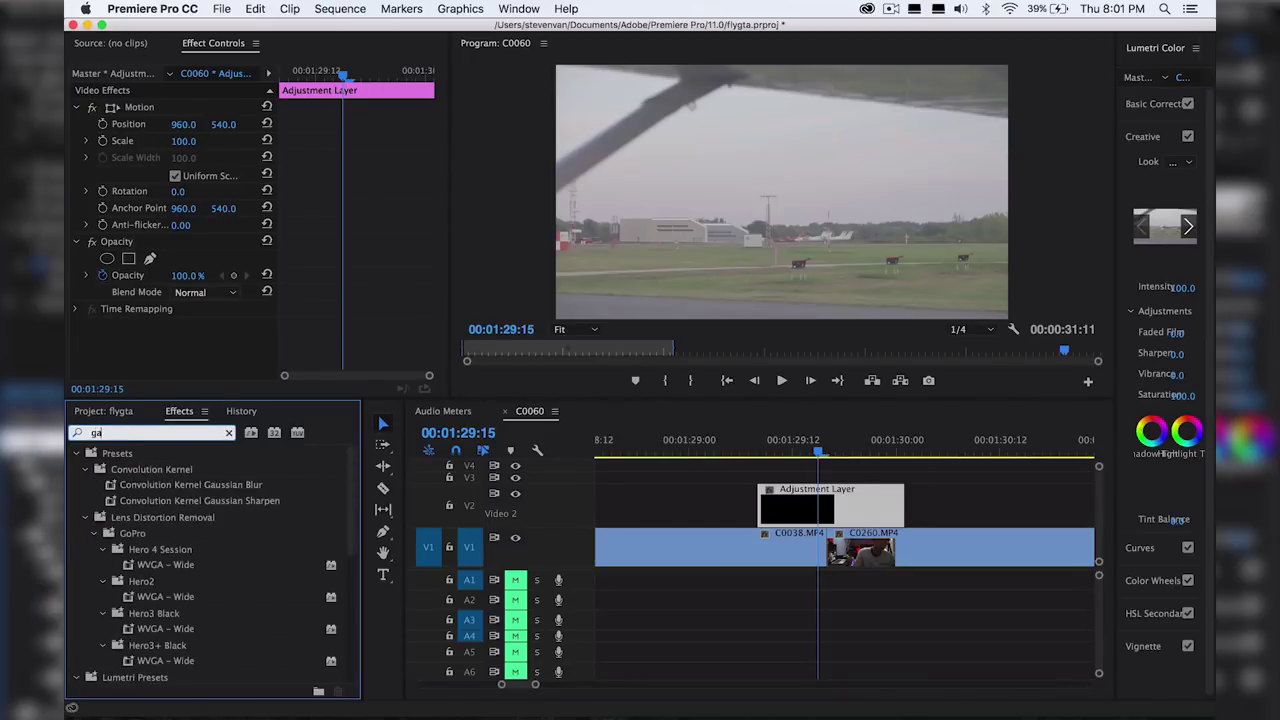
type("us")
left_click_drag(148, 596, 881, 509)
Set Blurriness to about 102 and enable Repeat Edge Pixels
scroll(386, 295, "down", 1)
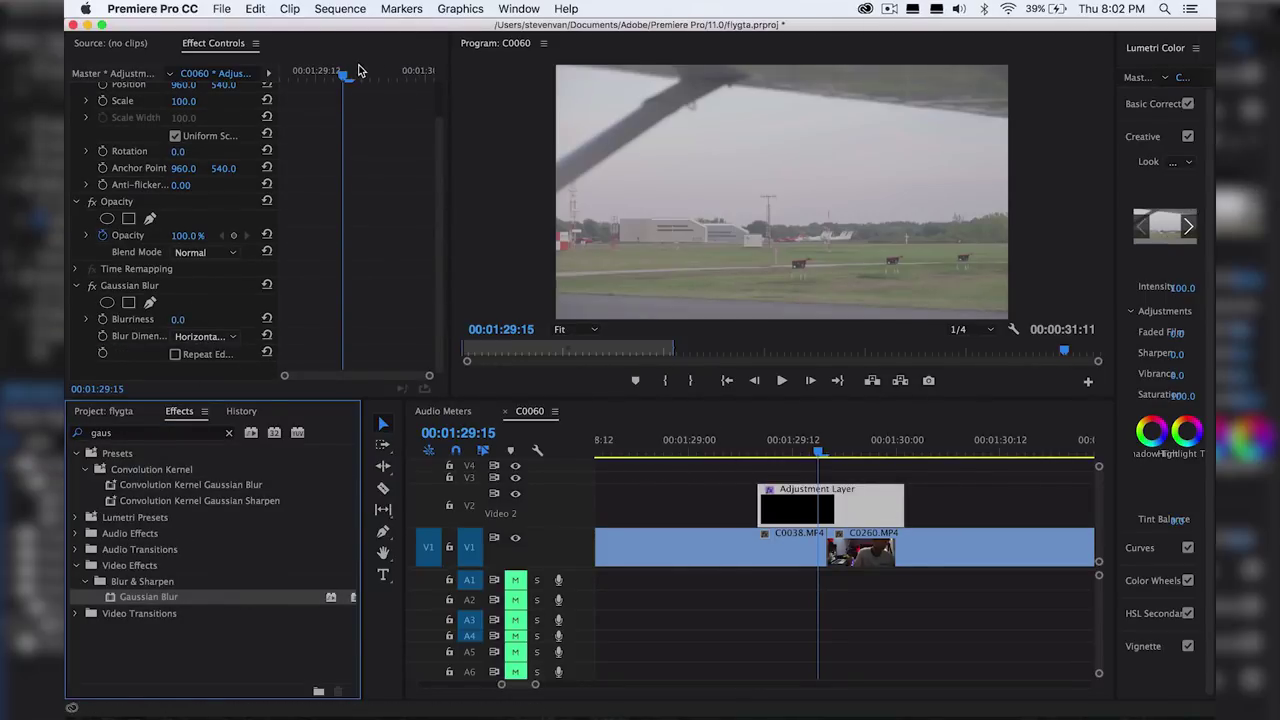
left_click(818, 450)
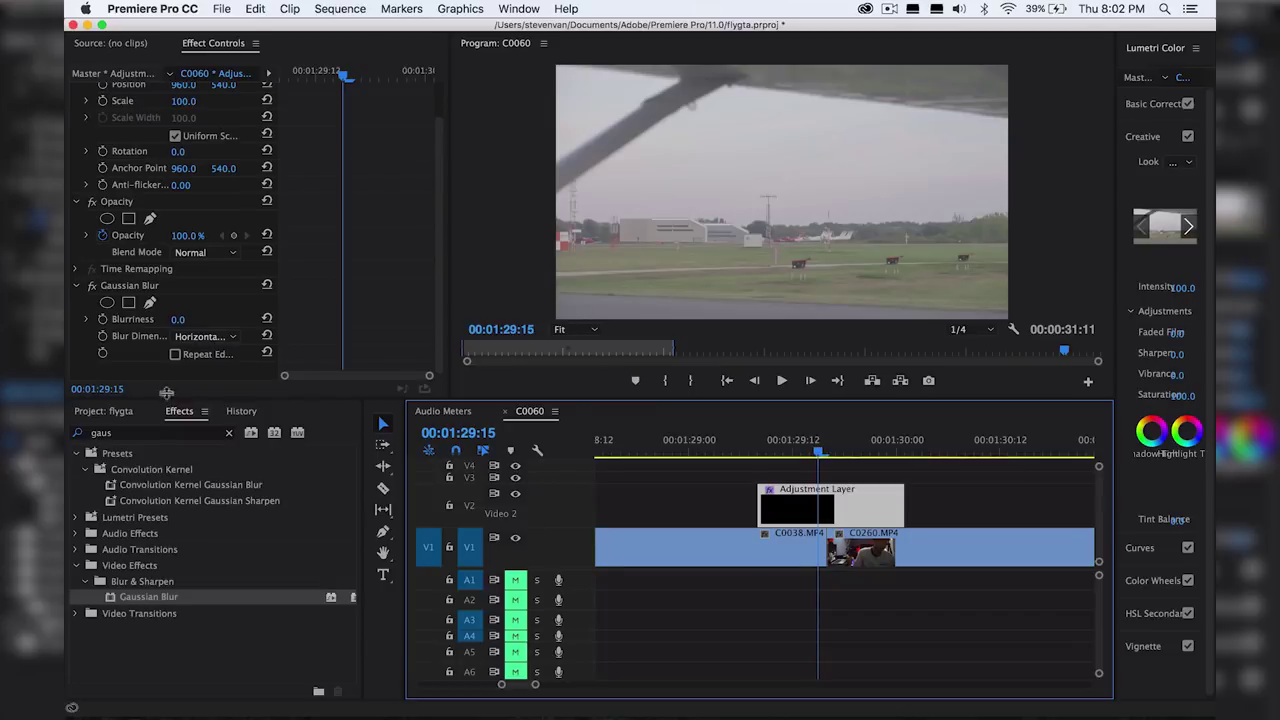
left_click_drag(176, 320, 190, 321)
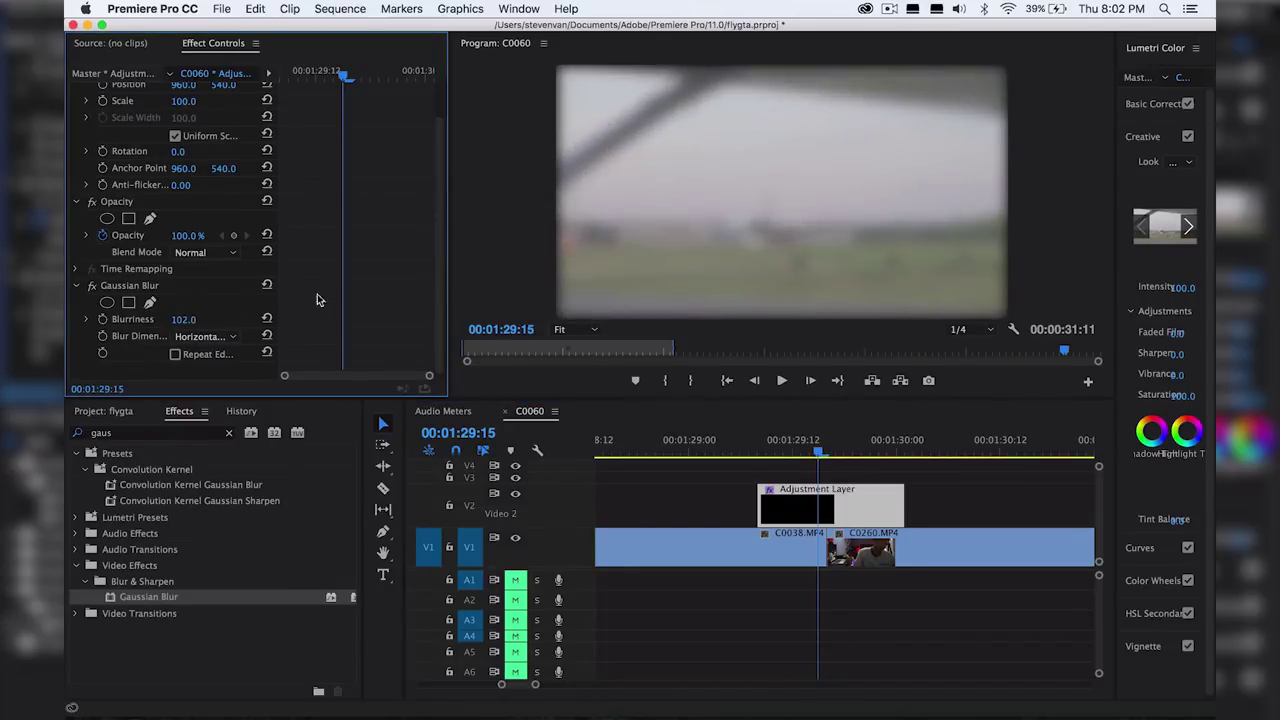
left_click(176, 355)
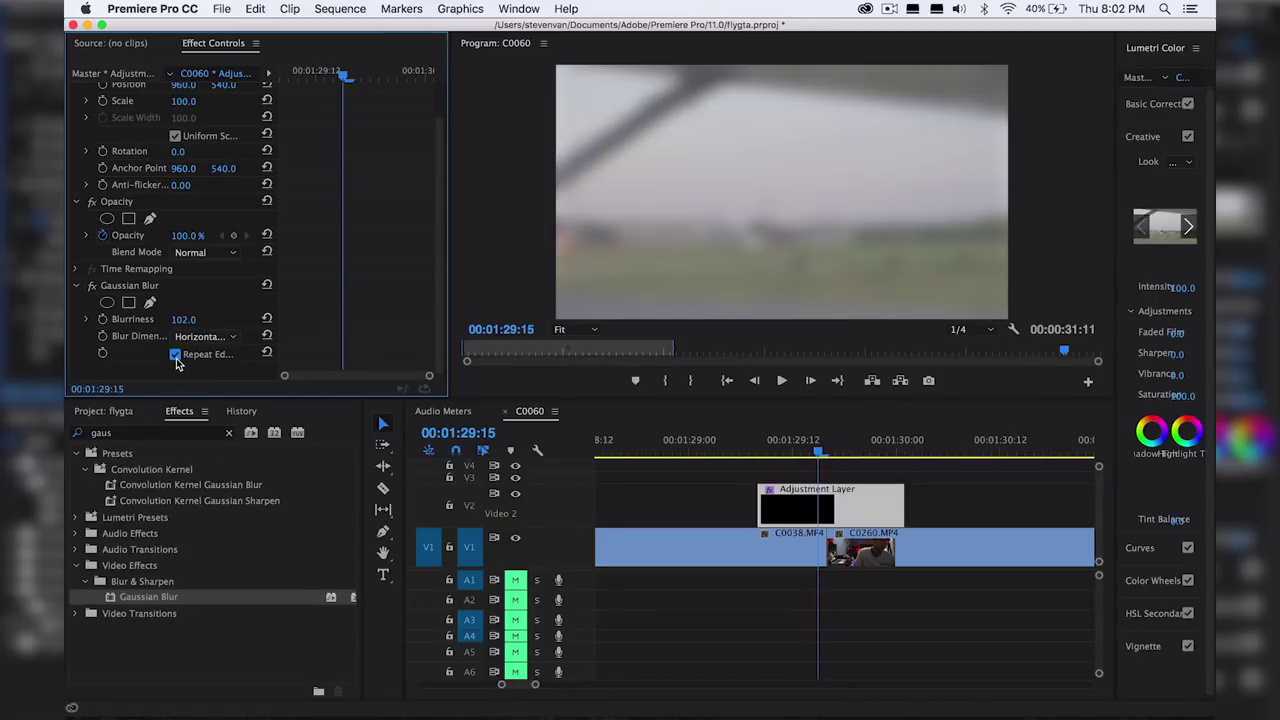
Keyframe Blurriness from 0 at 01:29:08 up at the cut and down by 01:29:23, then preview
left_click(103, 318)
left_click_drag(343, 73, 267, 80)
left_click(267, 319)
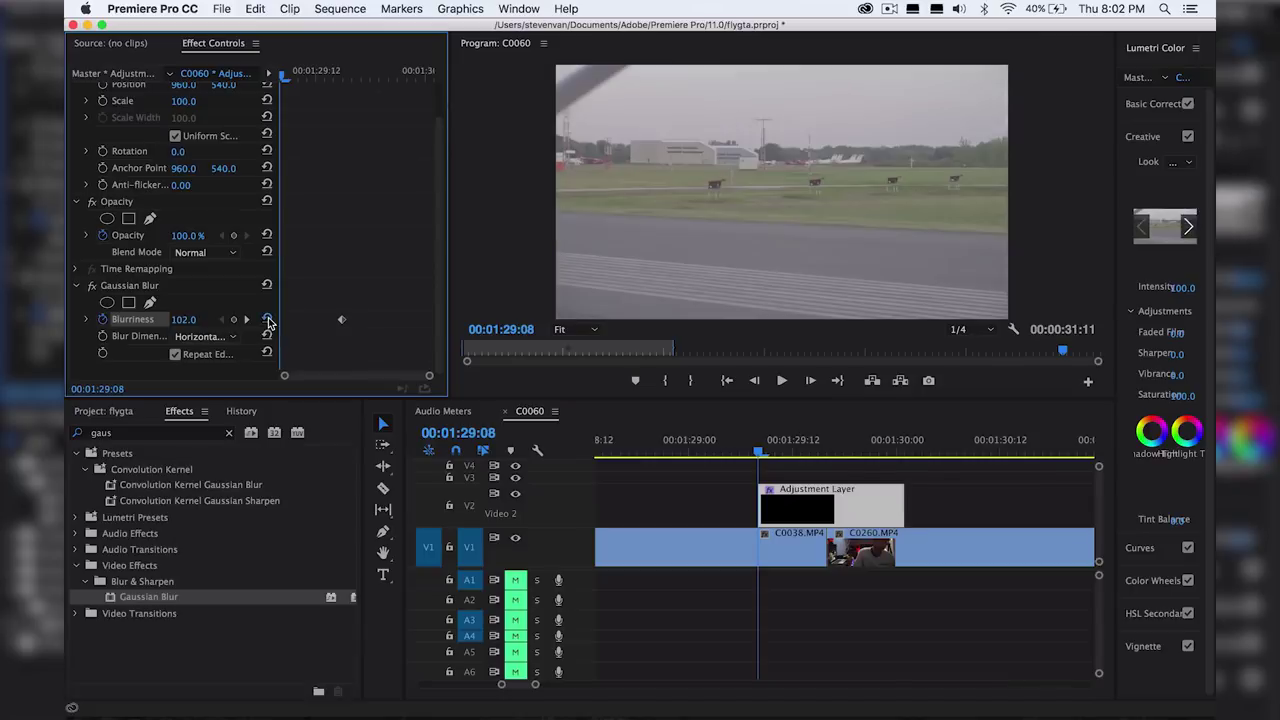
left_click(416, 72)
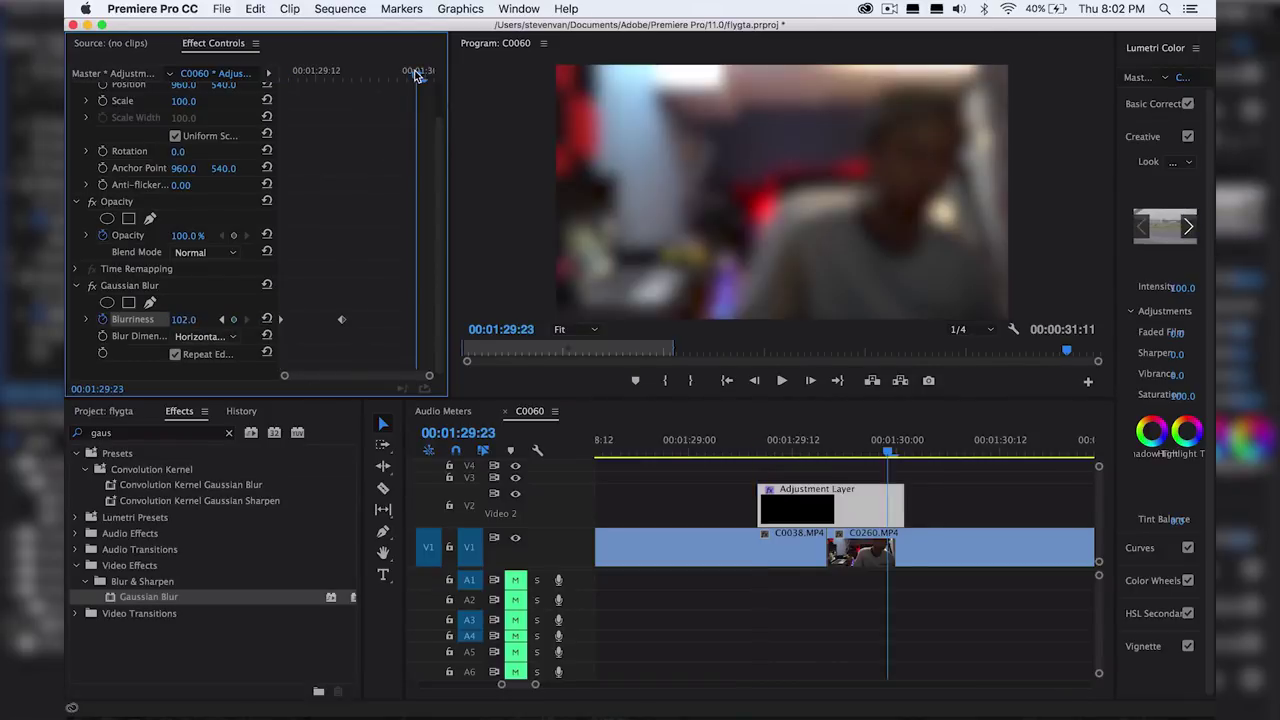
left_click(267, 319)
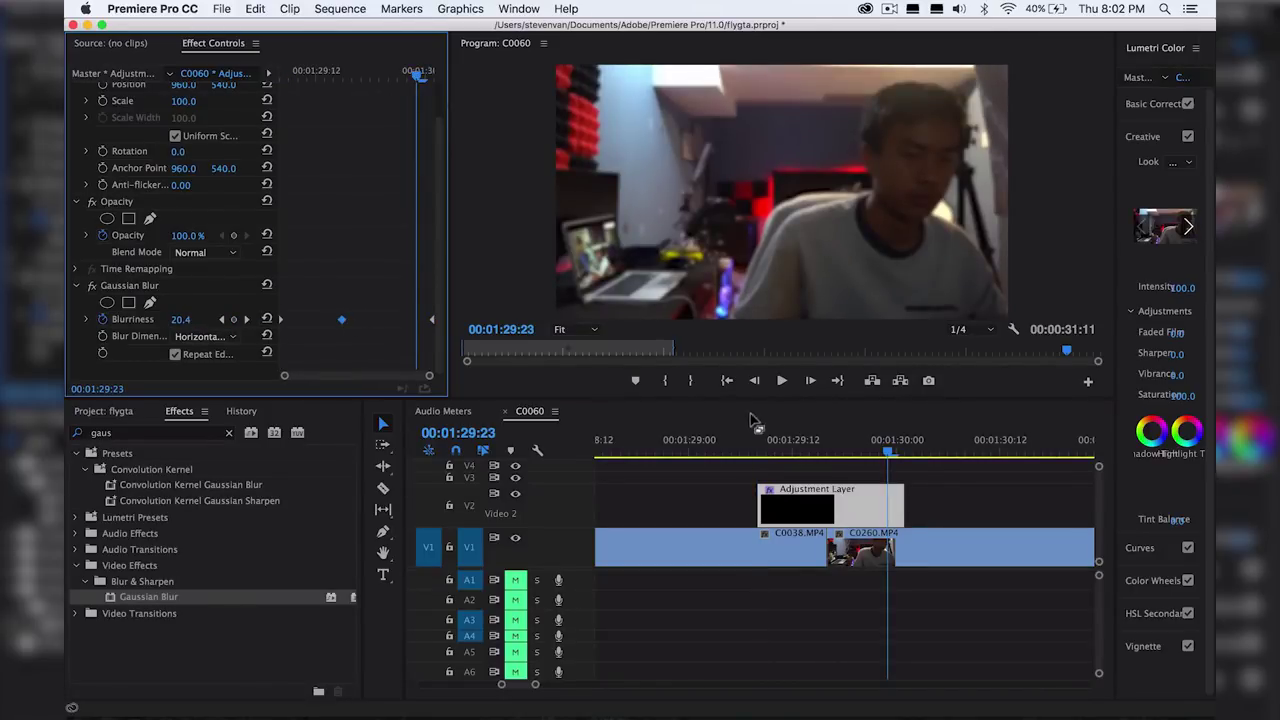
left_click_drag(817, 445, 829, 449)
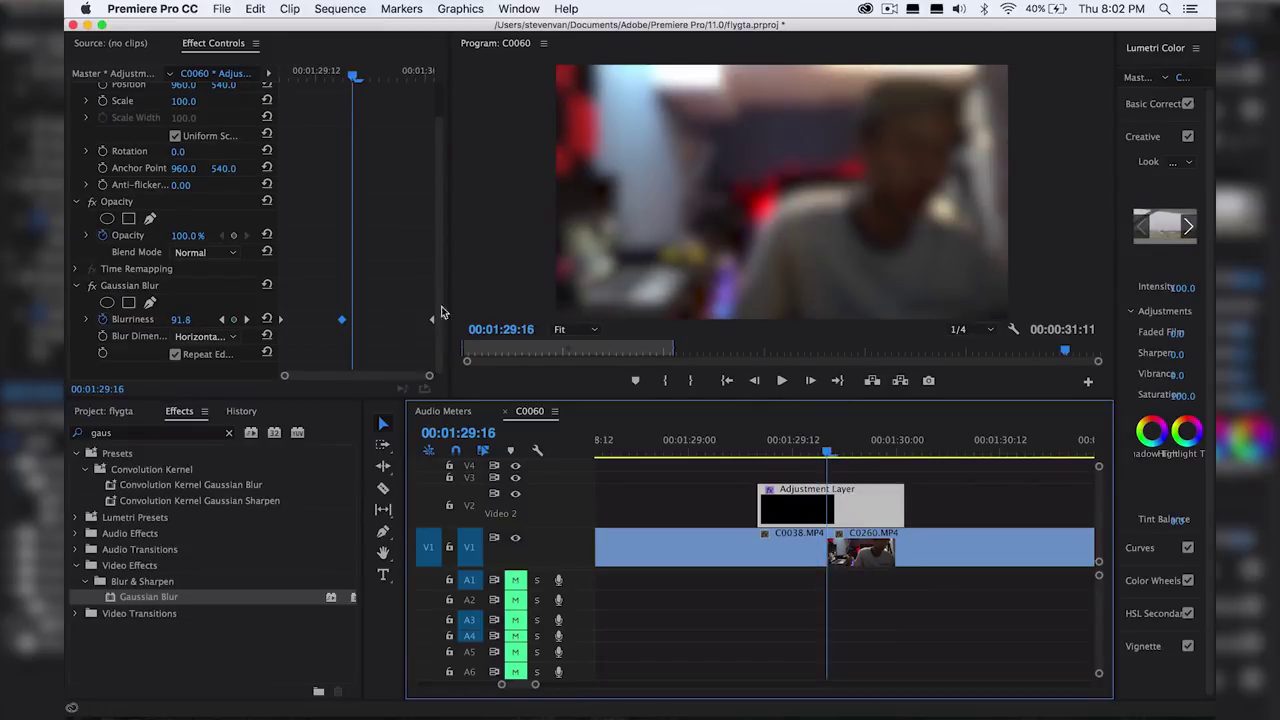
left_click_drag(341, 319, 346, 321)
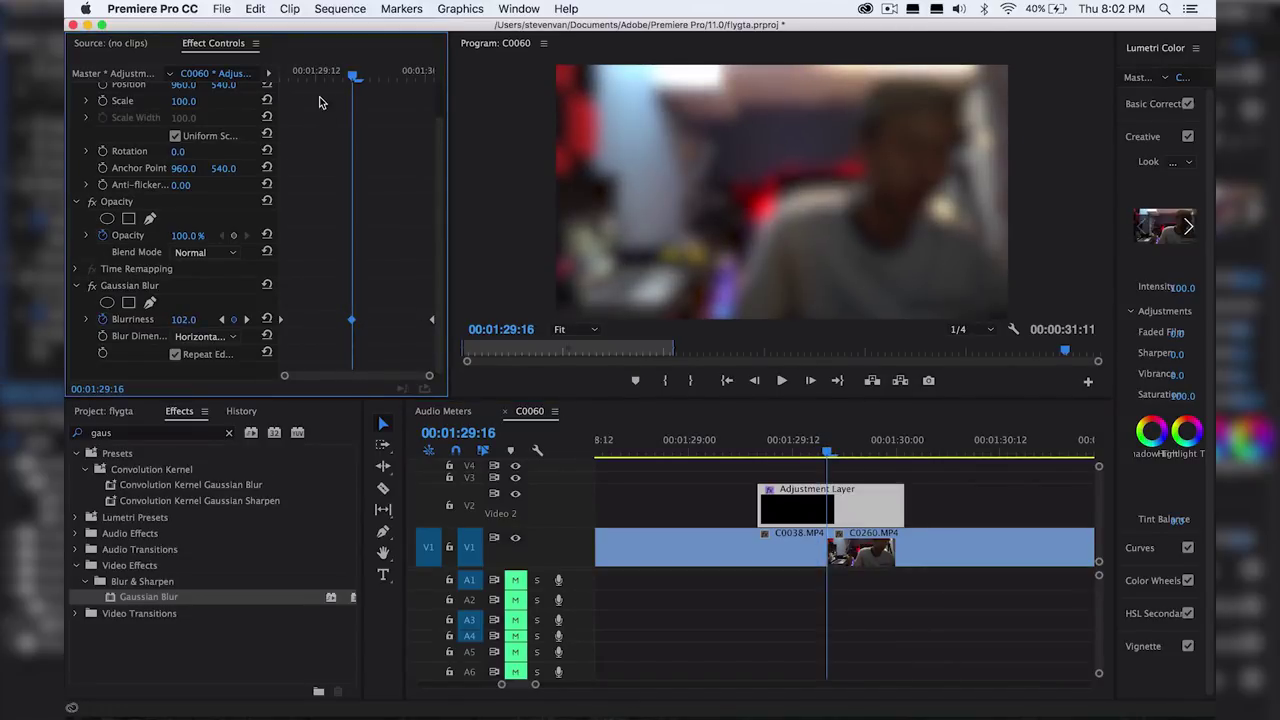
left_click_drag(322, 80, 350, 85)
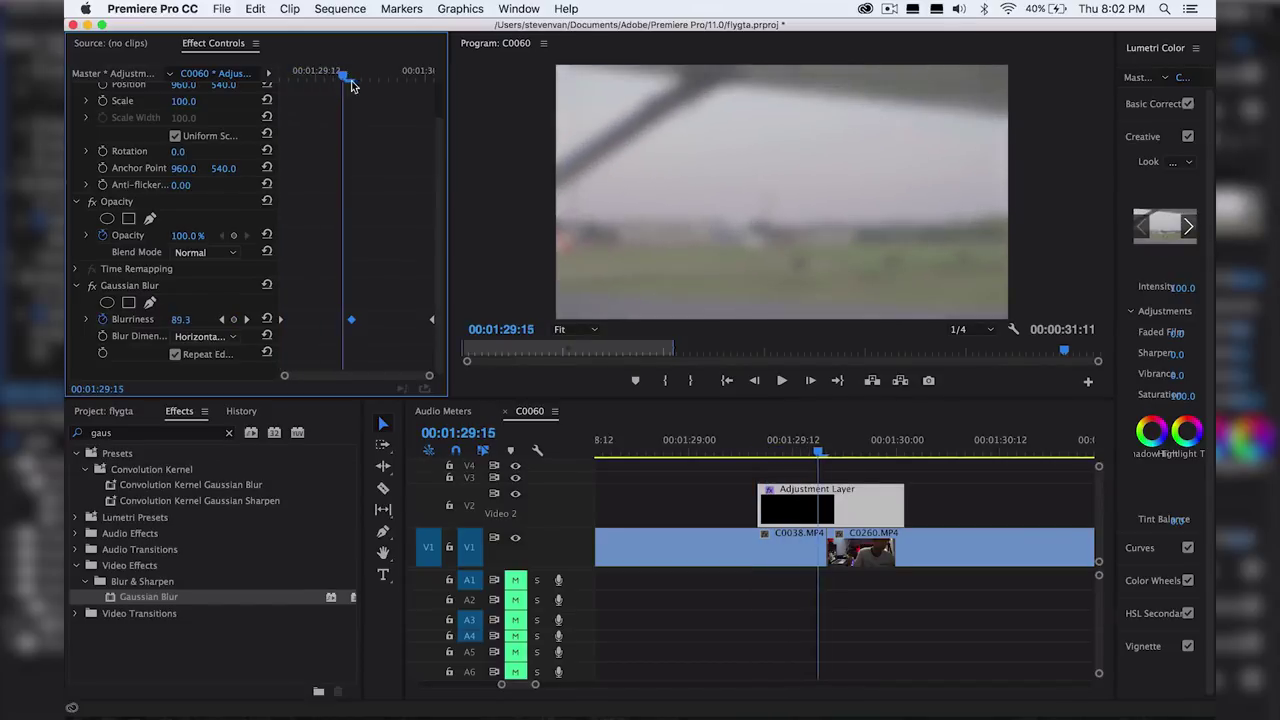
key("space")
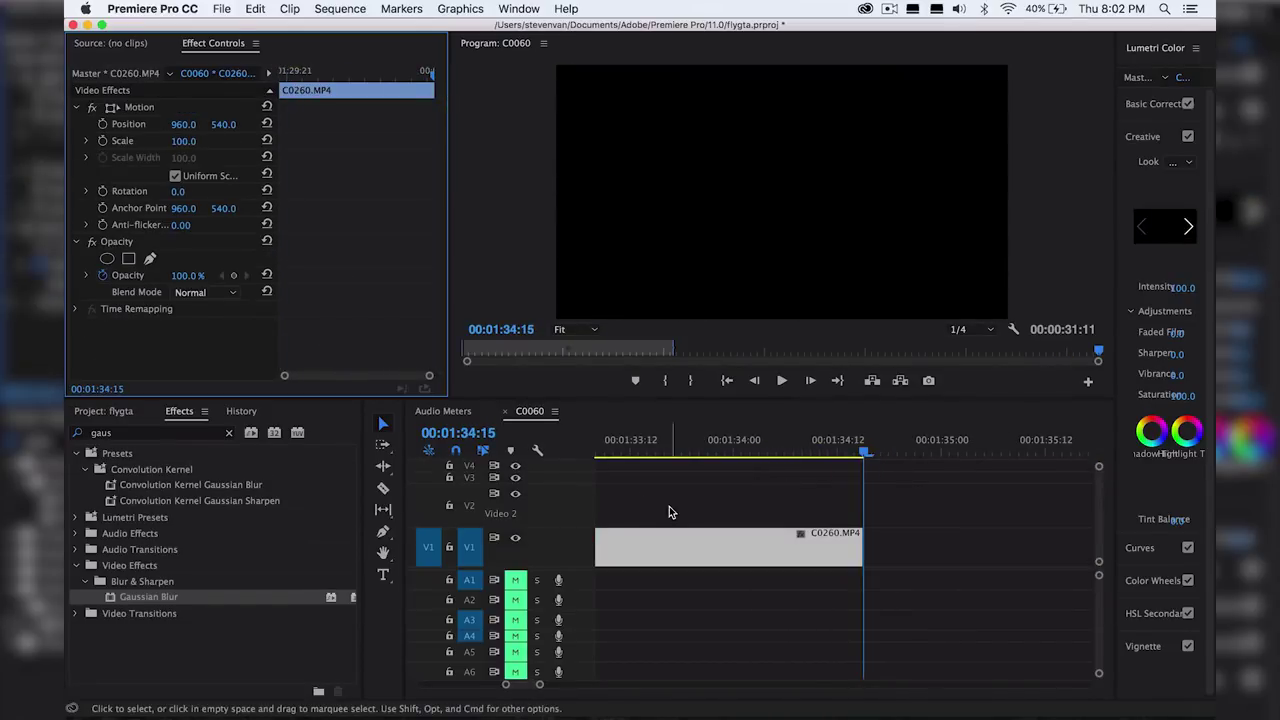
Trim the adjustment layer's start by one frame
scroll(669, 506, "up", 10)
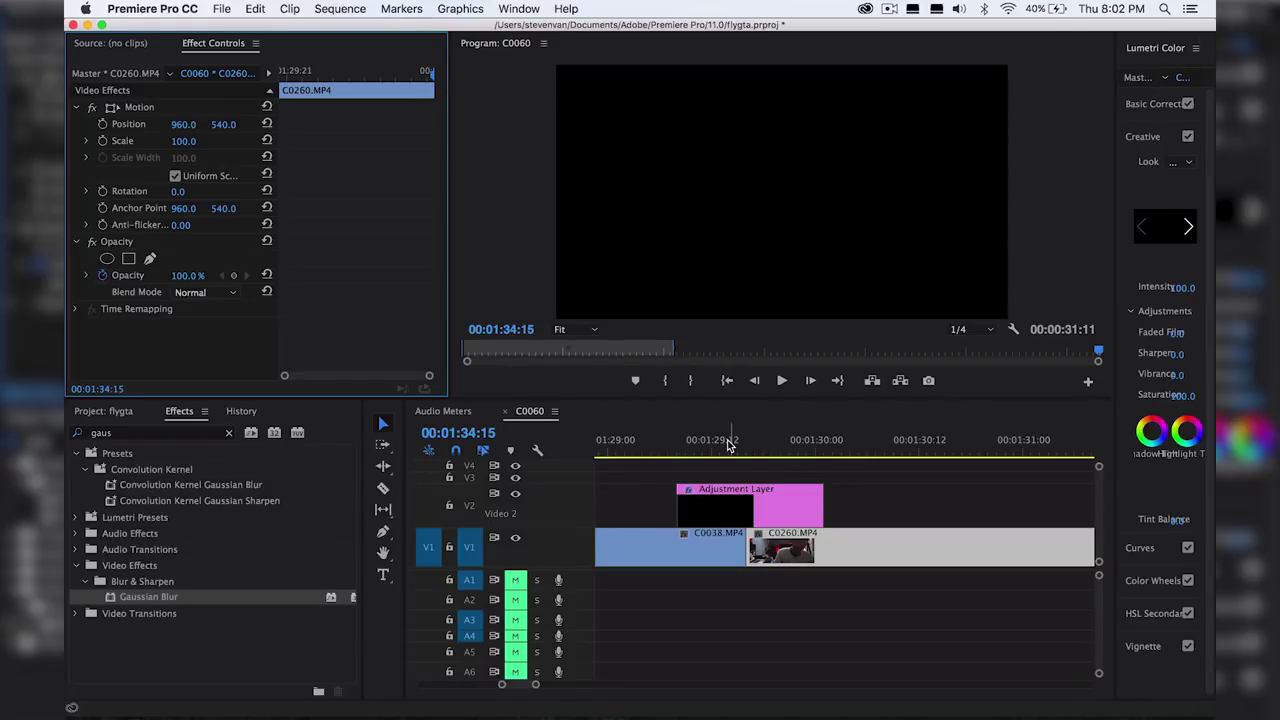
left_click(675, 443)
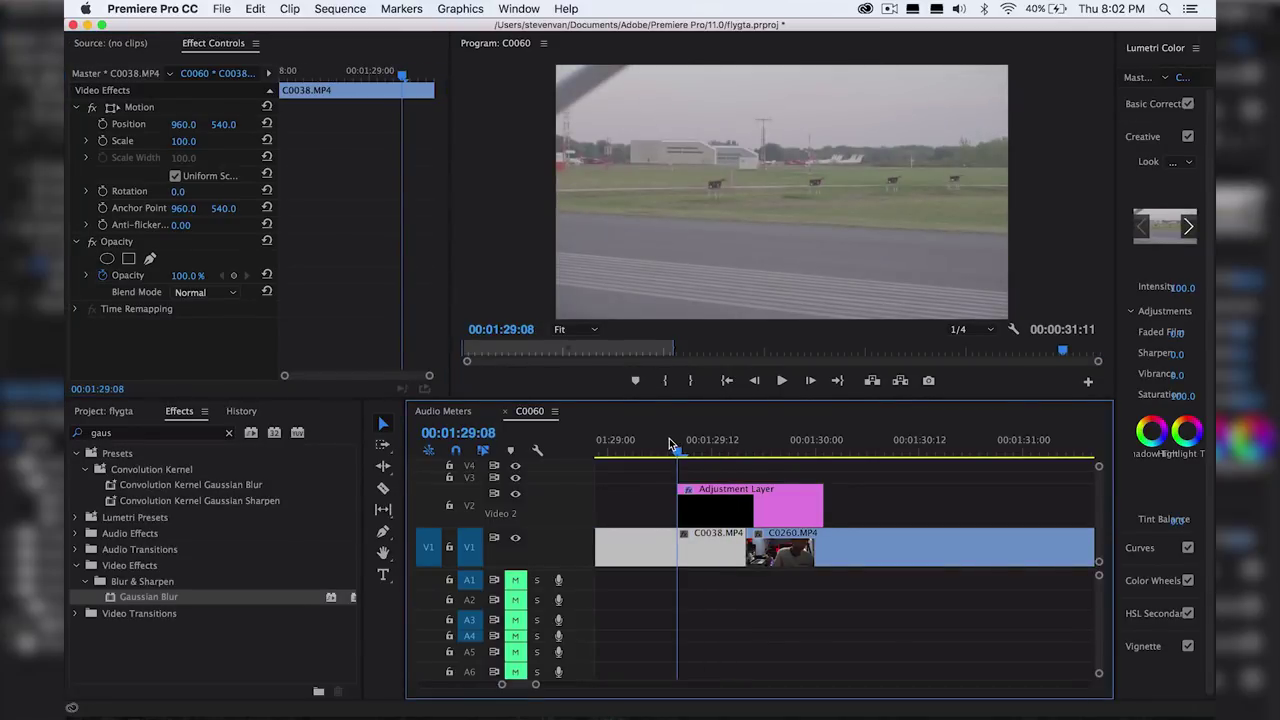
key("space")
left_click_drag(679, 500, 692, 502)
left_click(734, 508)
Move the first Blurriness keyframe closer to the cut and replay the transition
scroll(400, 284, "down", 2)
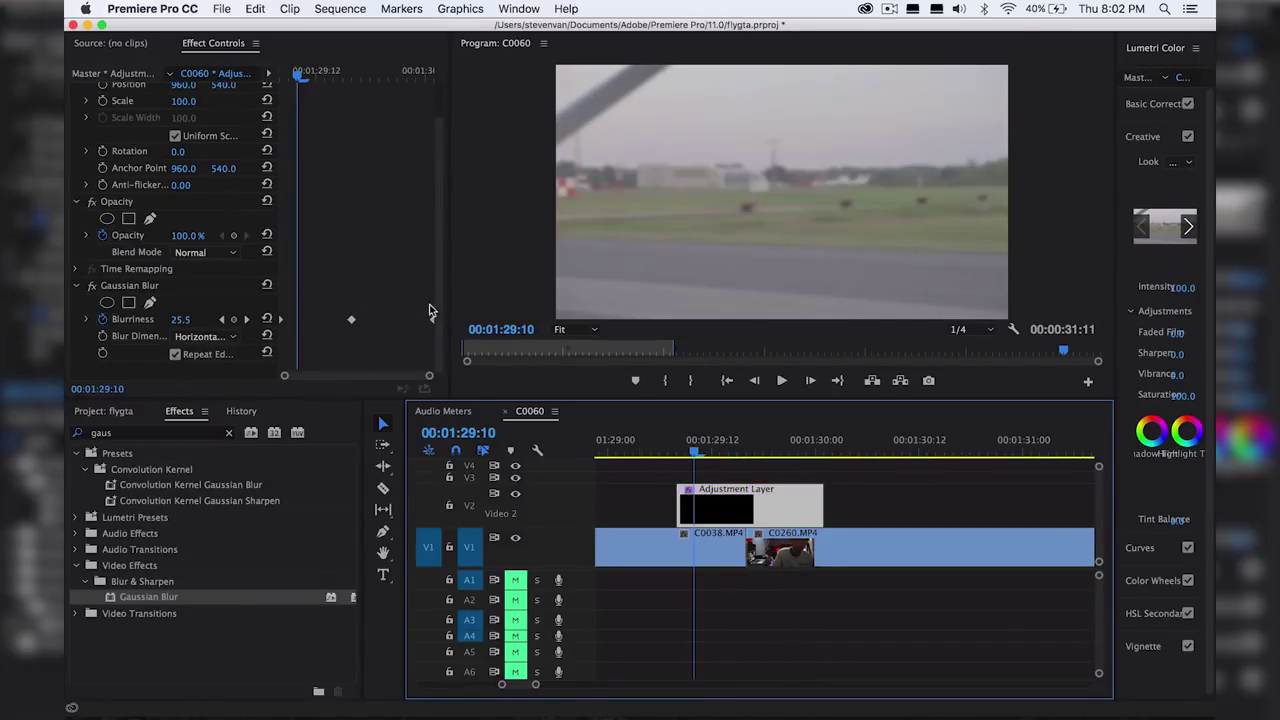
left_click_drag(432, 319, 379, 319)
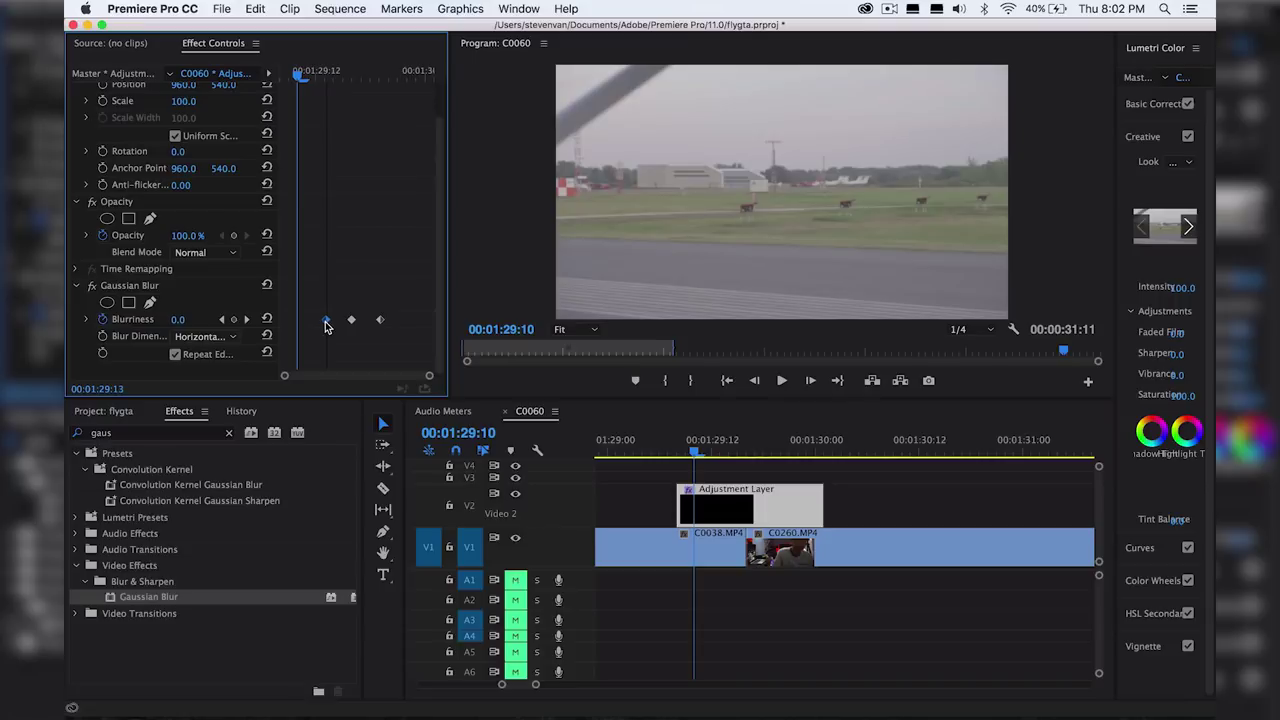
key("space")
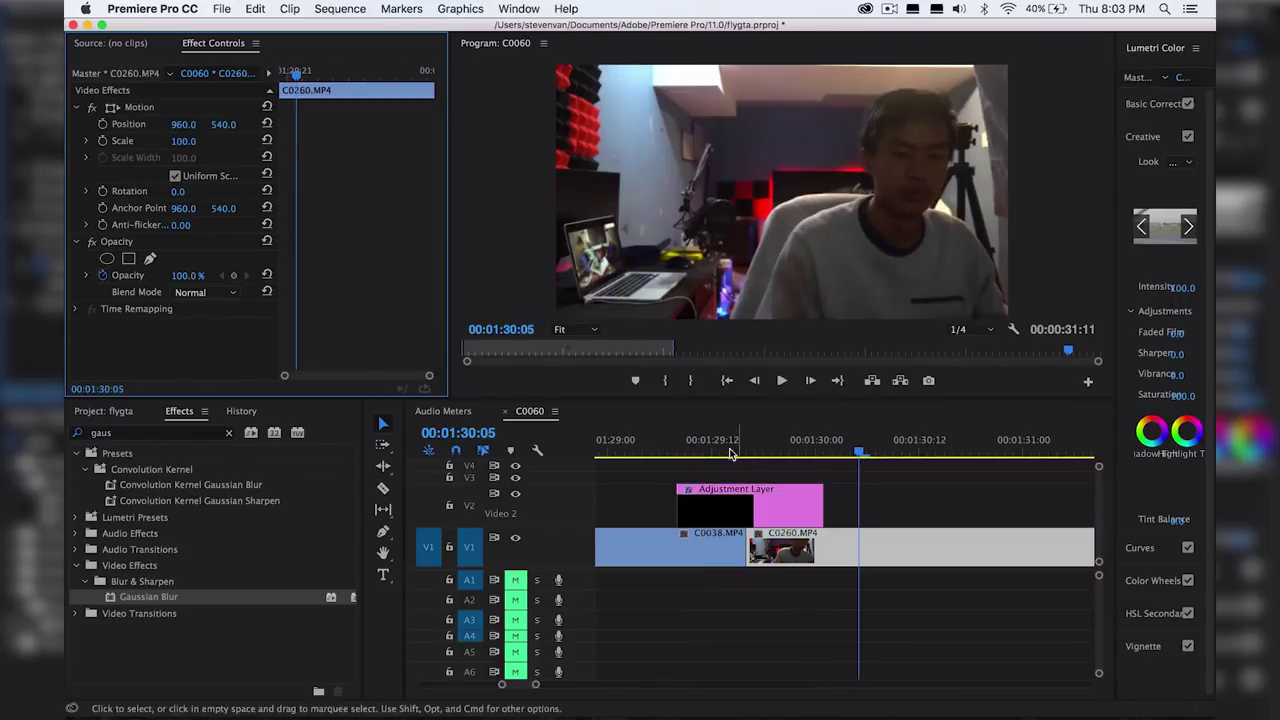
left_click(730, 453)
key("space")
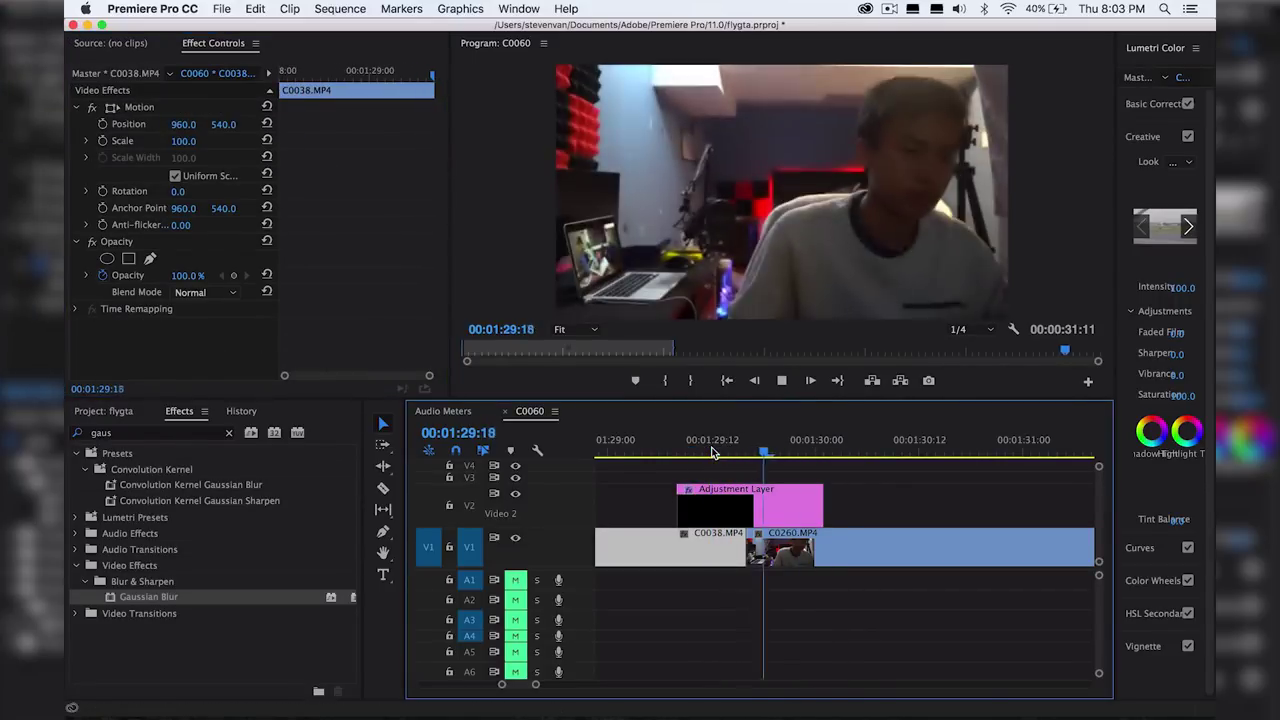
left_click(713, 453)
Search the effects for 'dire' and apply Directional Blur to the adjustment layer
left_click(156, 450)
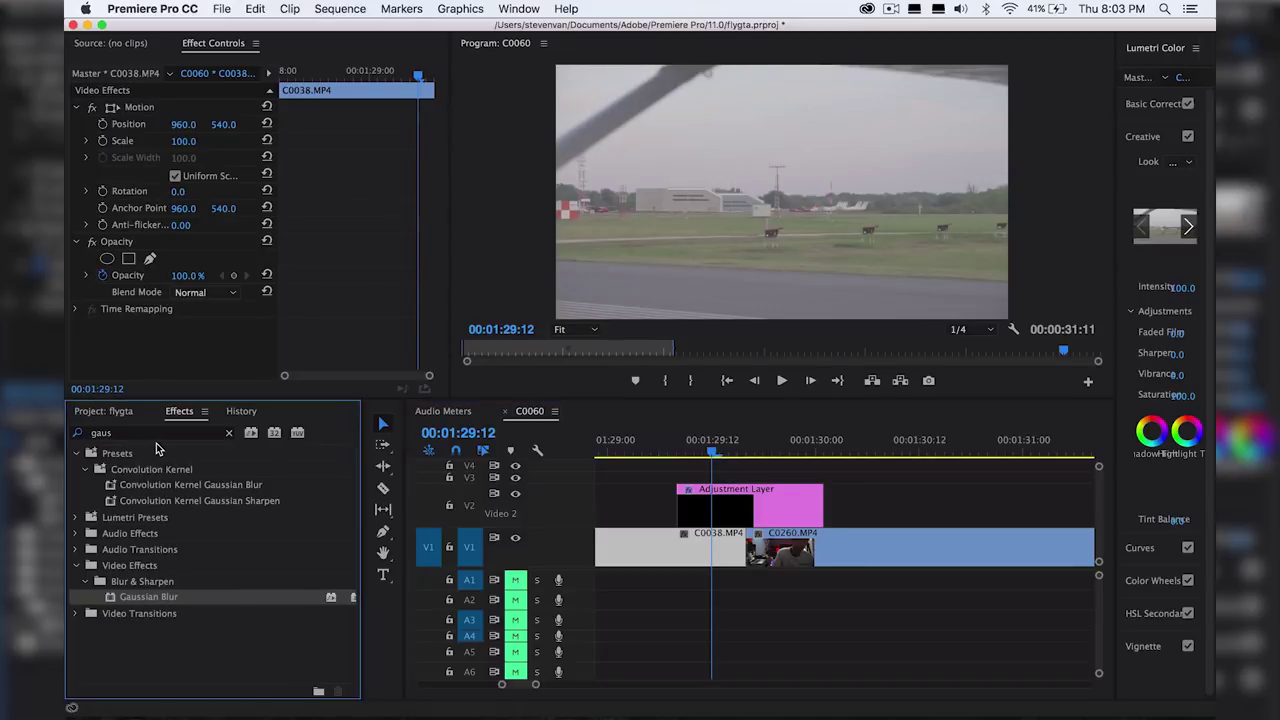
left_click(156, 434)
type("motion blu")
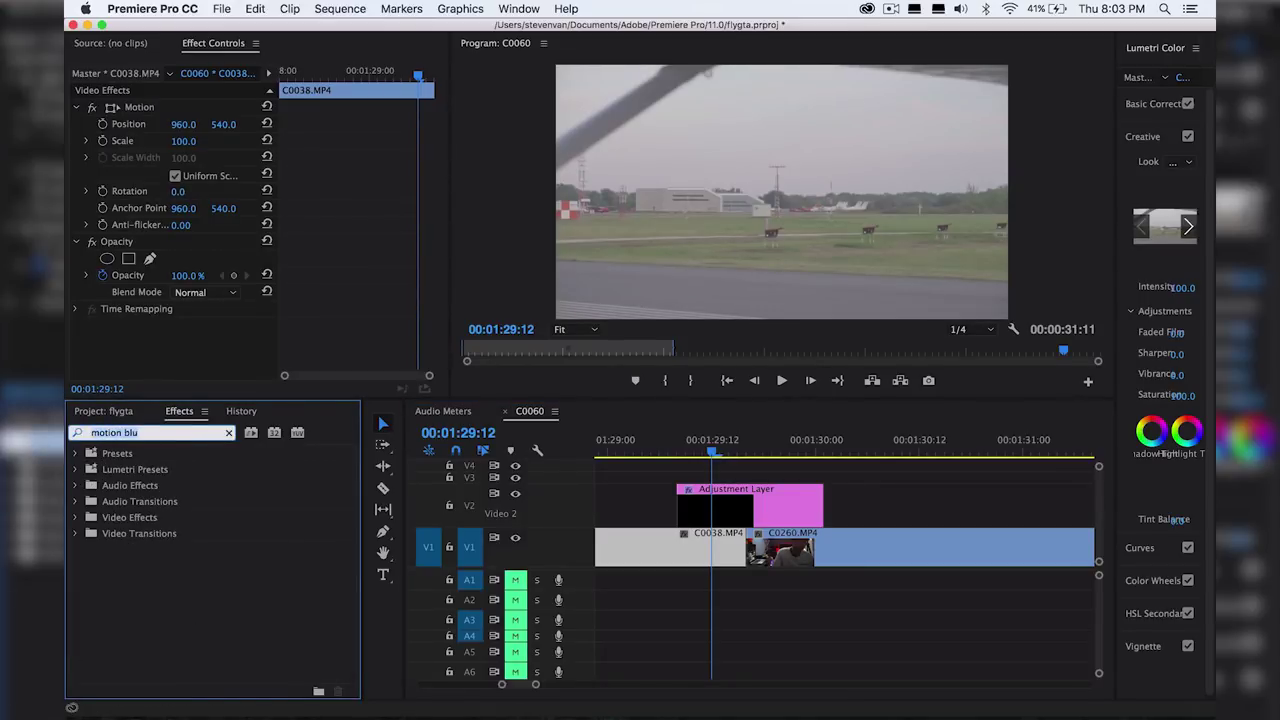
key("super+a")
type("dire")
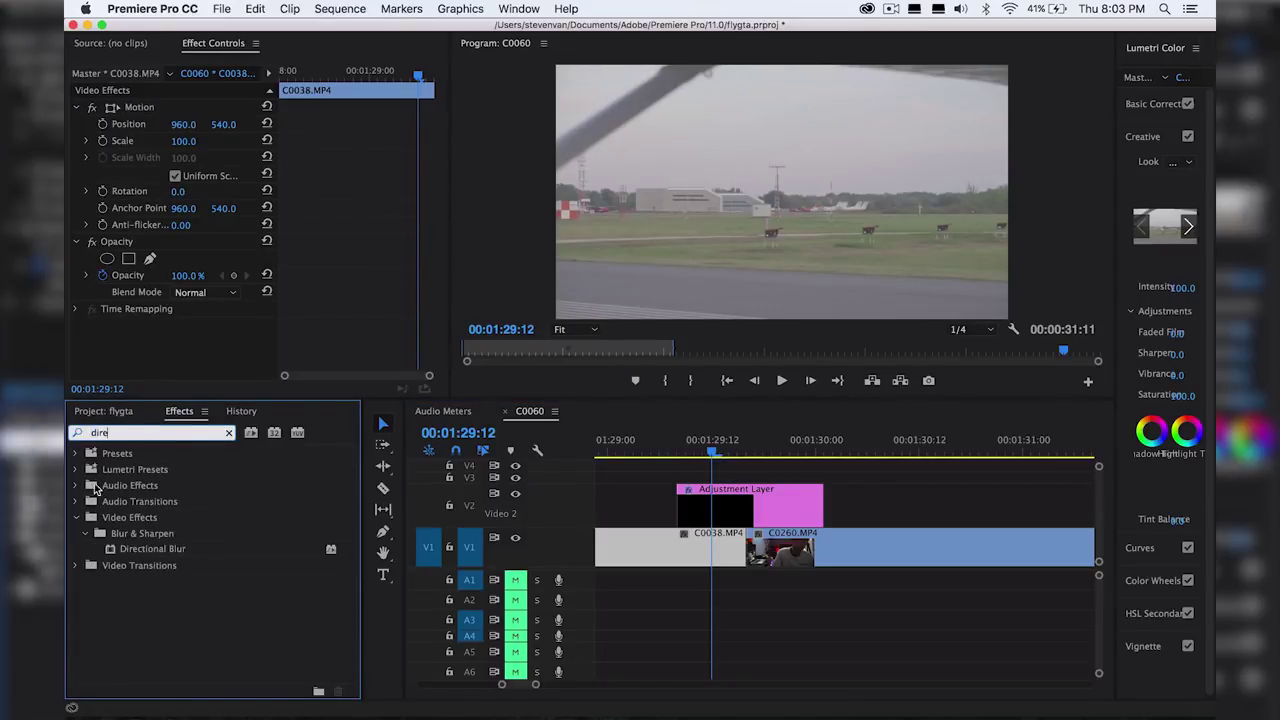
left_click_drag(152, 548, 712, 500)
Keyframe Direction and Blur Length at 01:29:13 and 01:29:16, then delete the Gaussian Blur
scroll(330, 310, "down", 3)
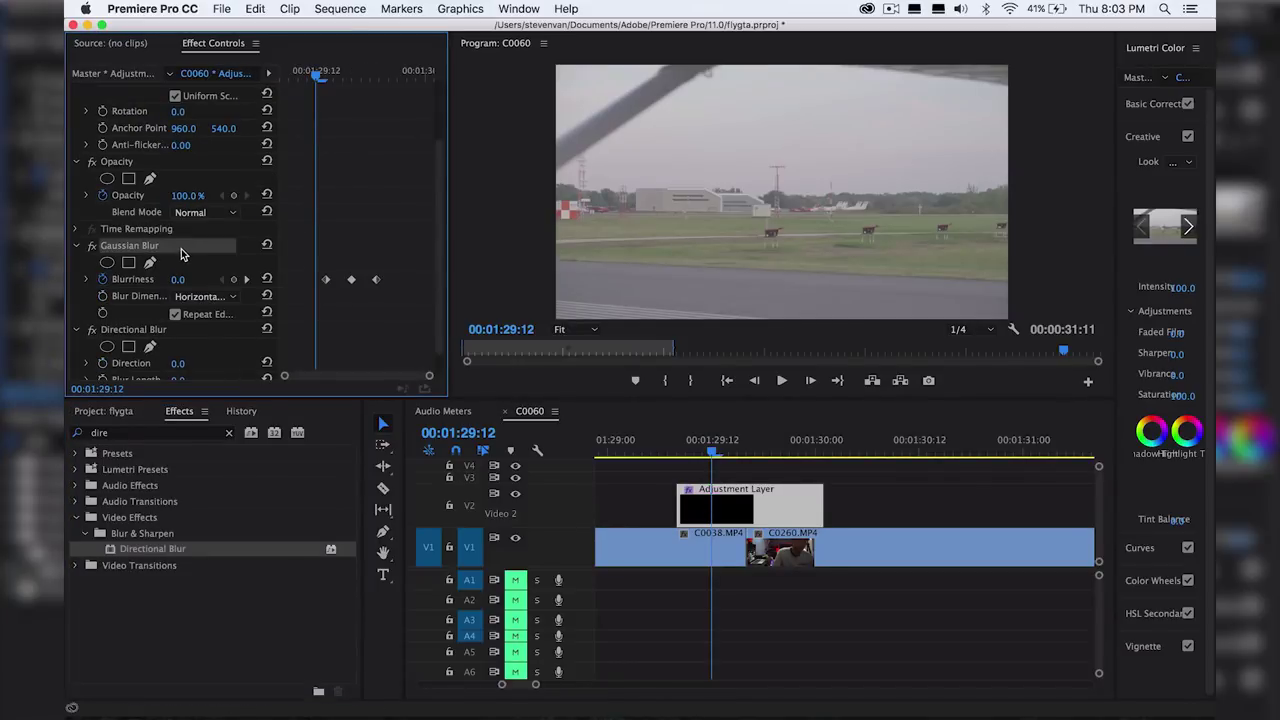
key("Right")
key("Right")
key("Right")
key("Right")
left_click(102, 337)
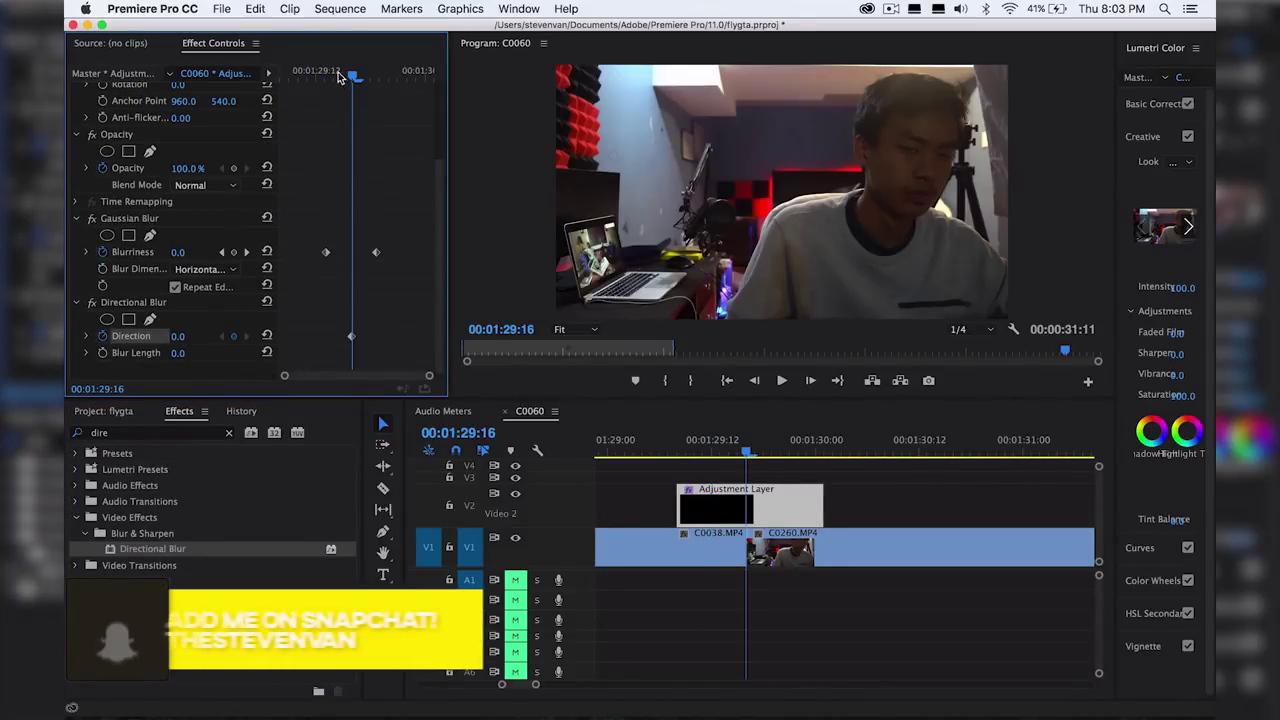
key("Left")
key("Left")
key("Left")
left_click(233, 337)
left_click(102, 353)
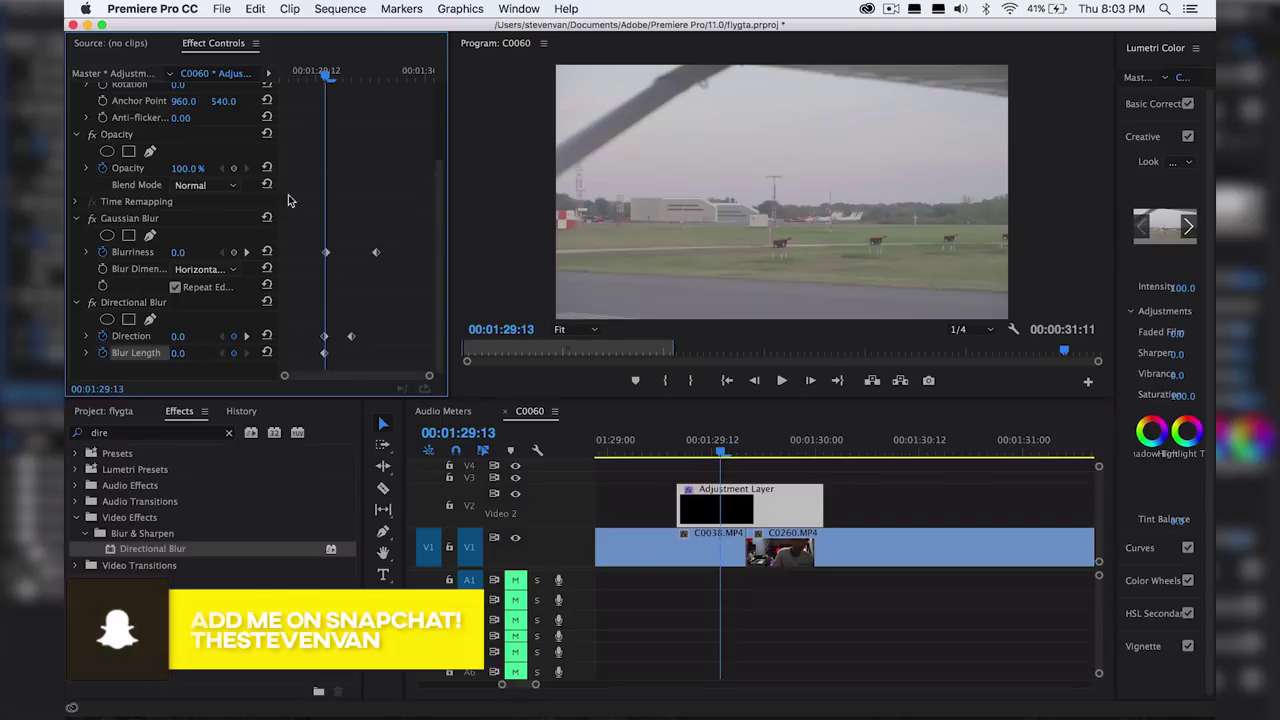
left_click_drag(360, 80, 380, 82)
left_click(233, 336)
left_click(233, 353)
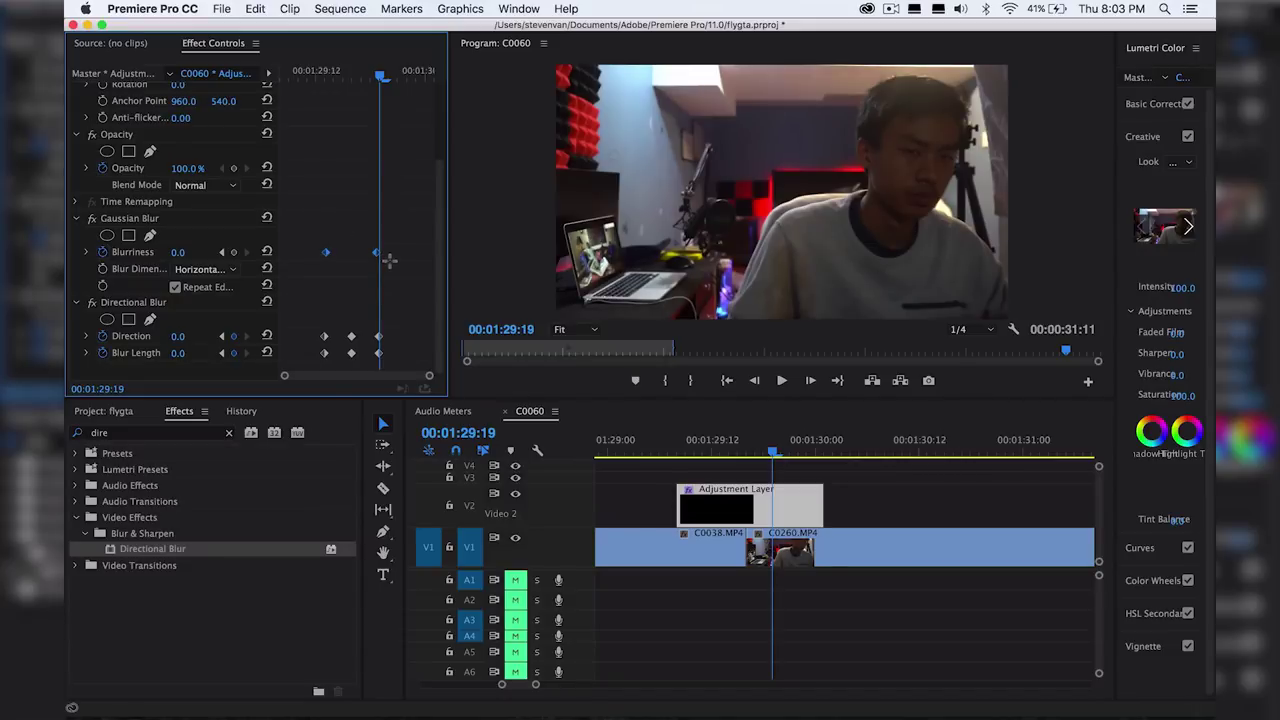
key("Delete")
left_click_drag(380, 80, 330, 90)
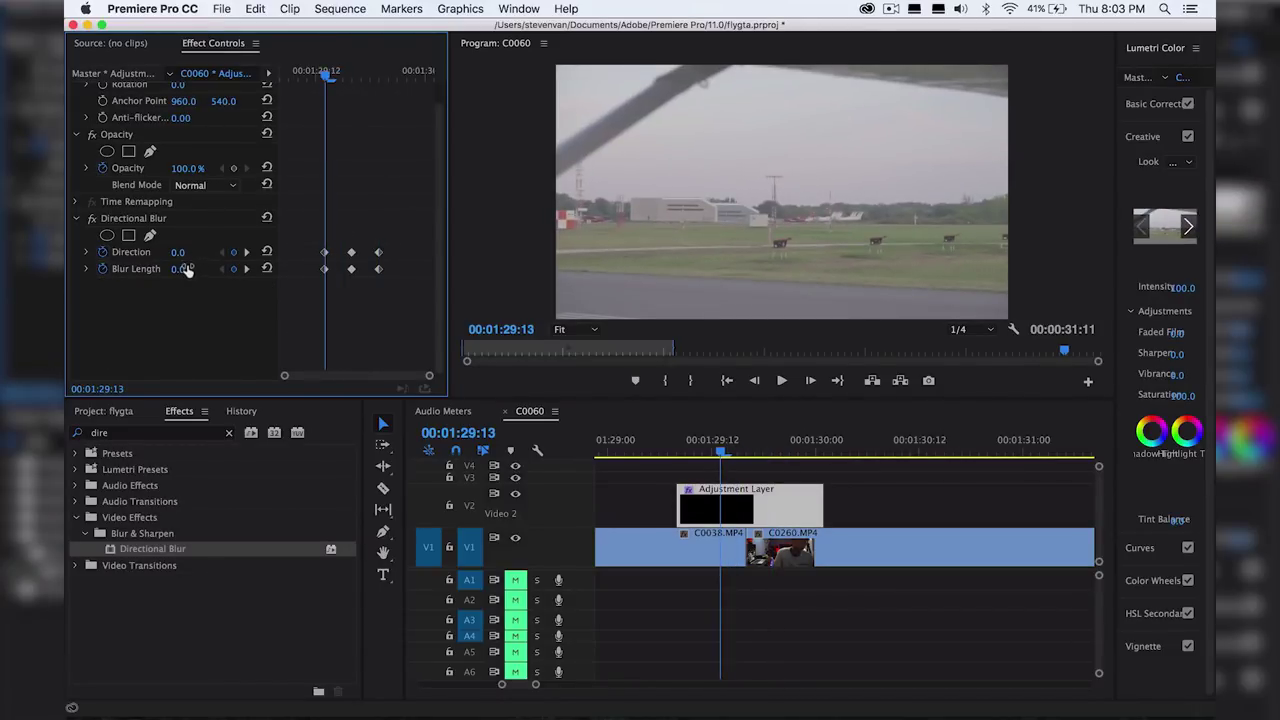
Set the middle keyframe's Direction to 90° and Blur Length to about 155
left_click_drag(333, 80, 352, 80)
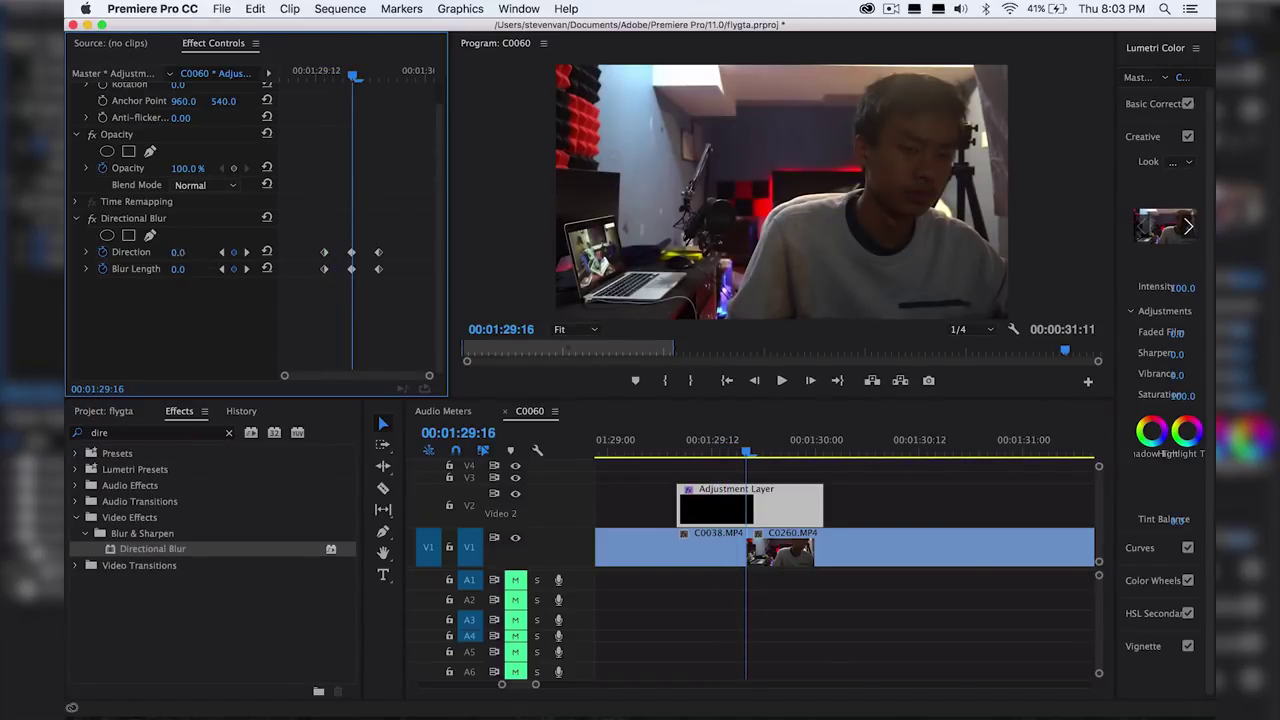
type("100")
key("Return")
left_click_drag(177, 268, 88, 256)
left_click(196, 252)
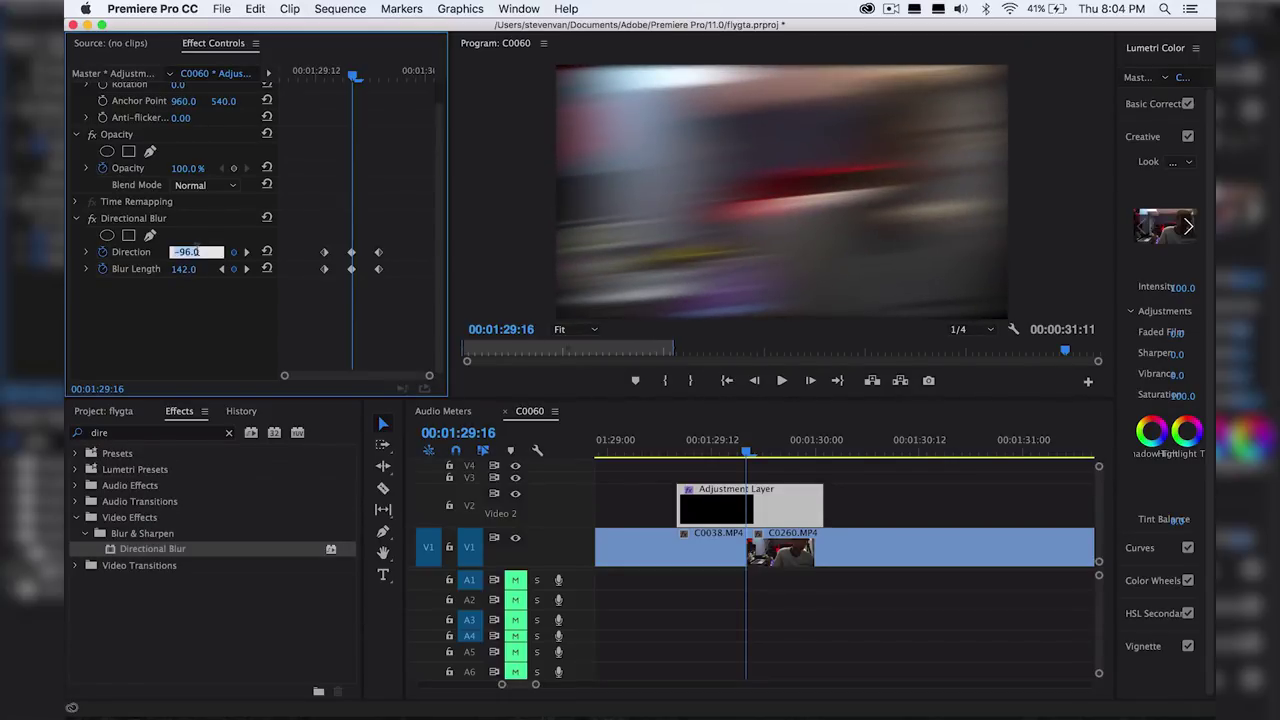
key("Return")
mouse_move(186, 269)
left_mouse_down()
mouse_move(80, 269)
mouse_move(211, 271)
left_mouse_up()
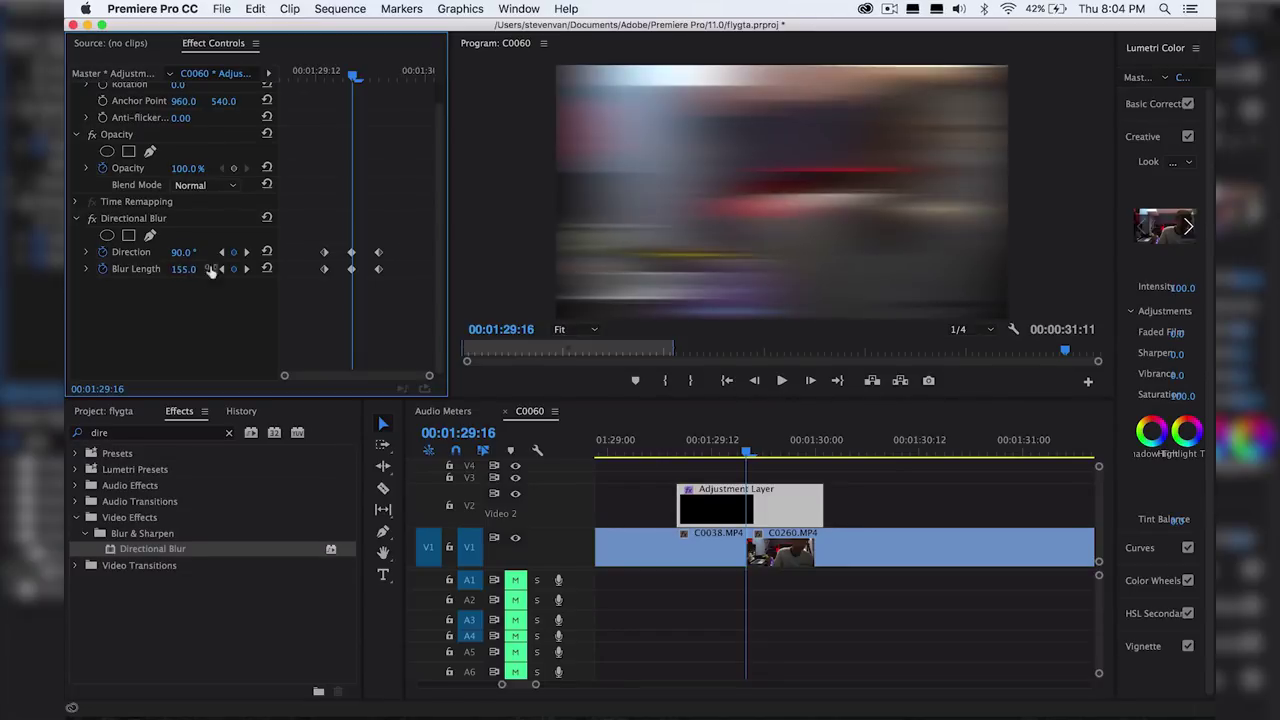
Scrub and play through the directional blur transition
left_click_drag(326, 72, 323, 75)
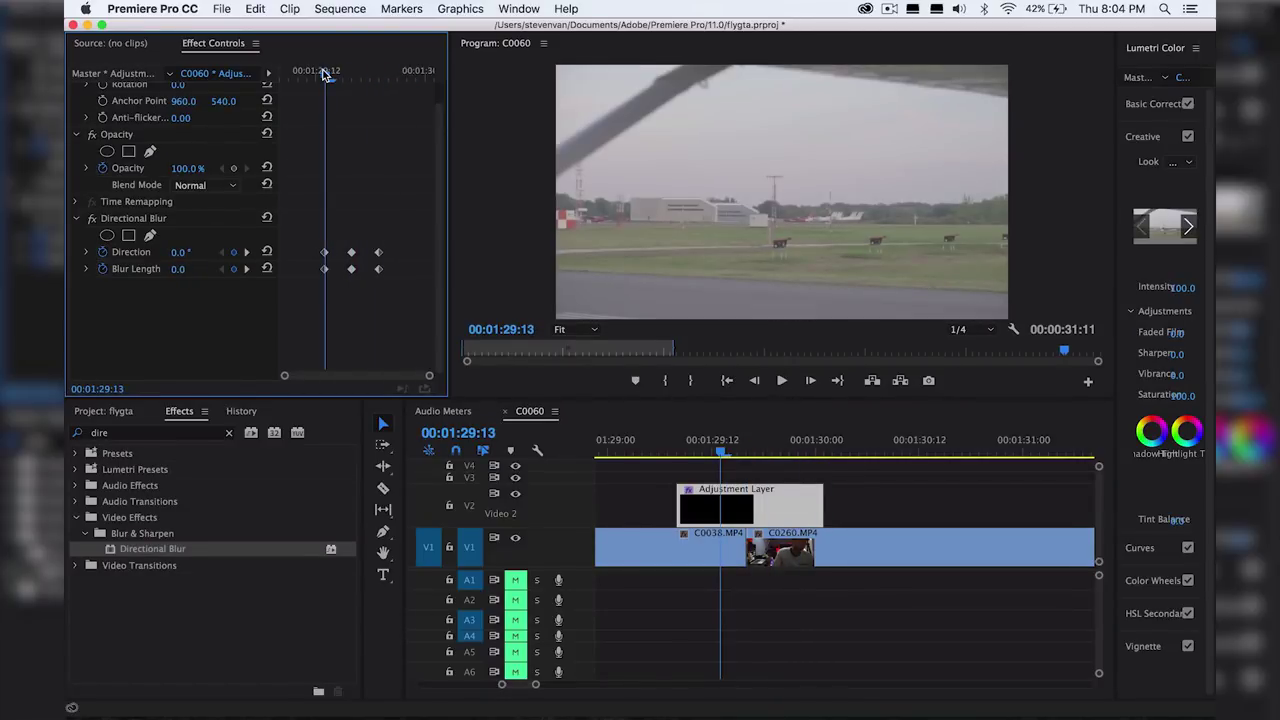
left_click_drag(324, 74, 296, 79)
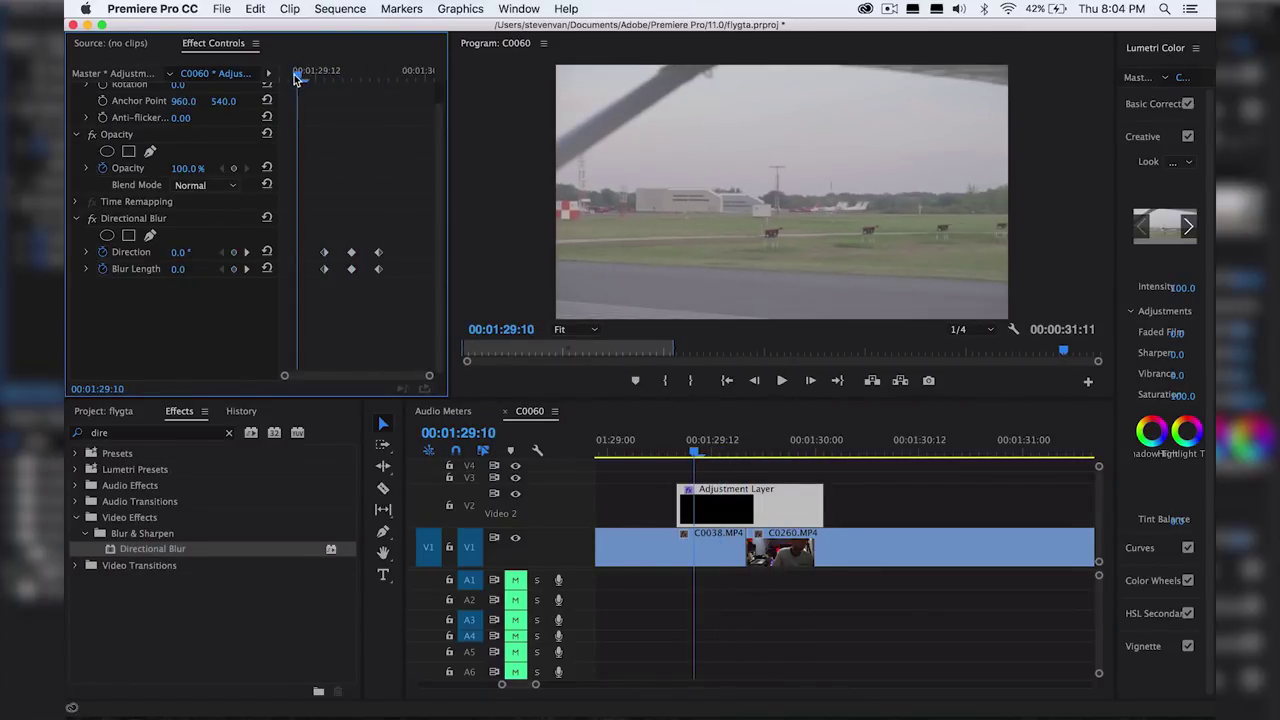
left_click(780, 380)
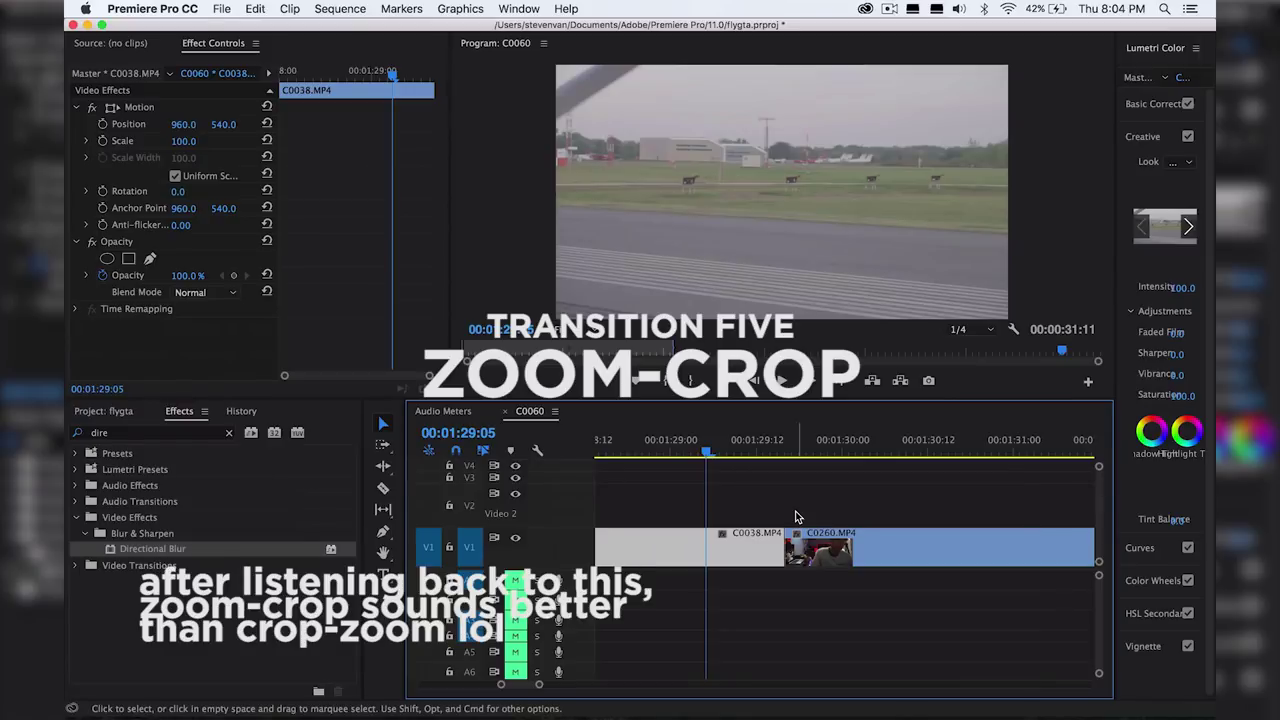
Razor V1 into five short pieces on either side of the C0038/C0260 cut
left_click(794, 515)
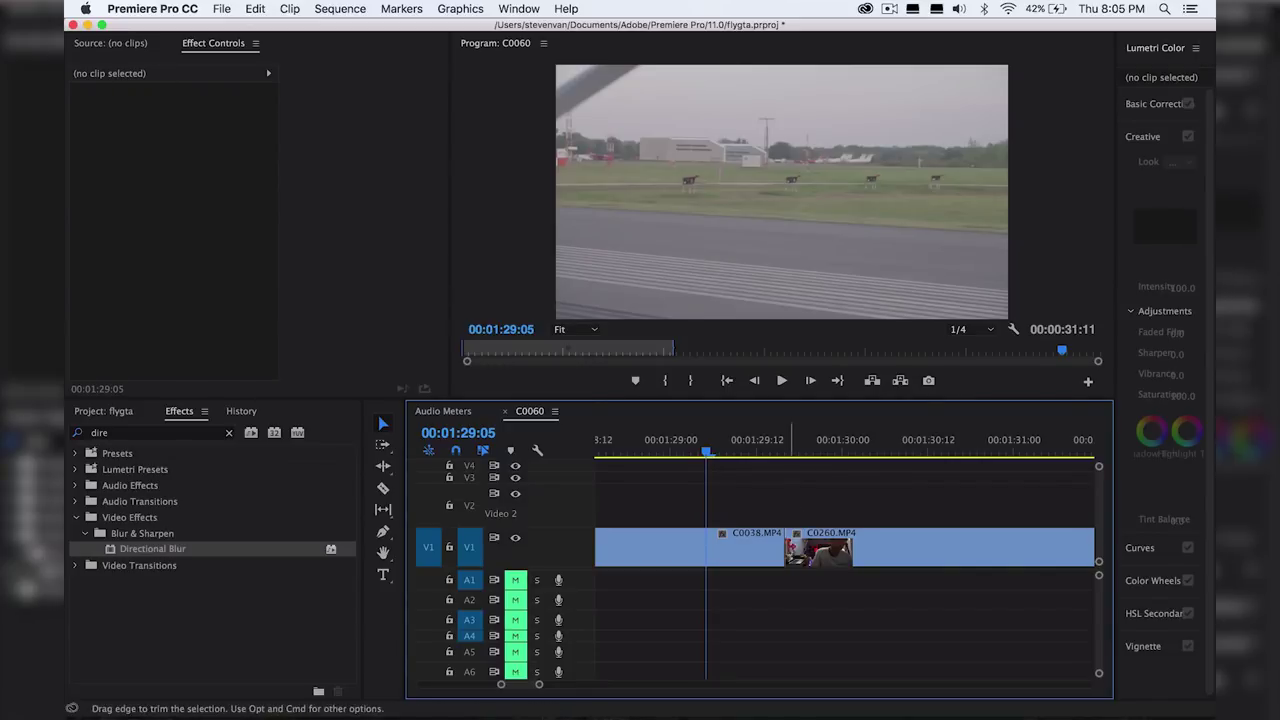
key("c")
left_click(767, 541)
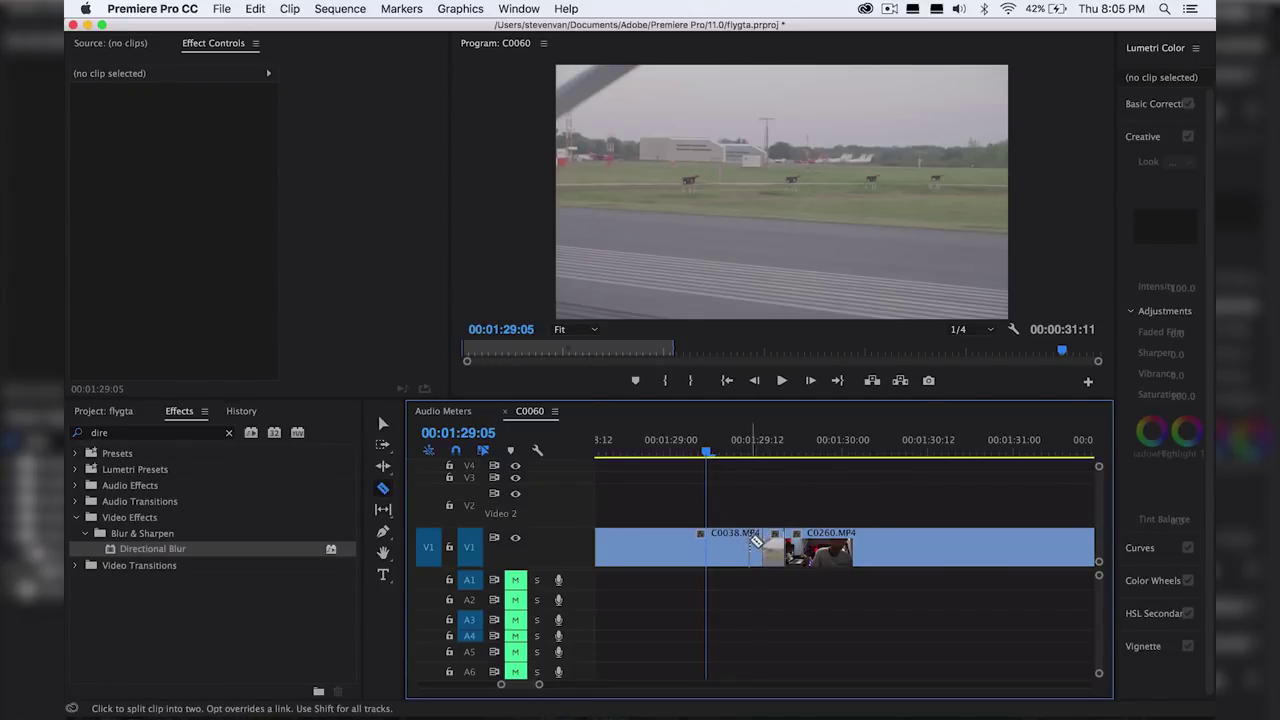
left_click(752, 545)
left_click(795, 545)
left_click(808, 545)
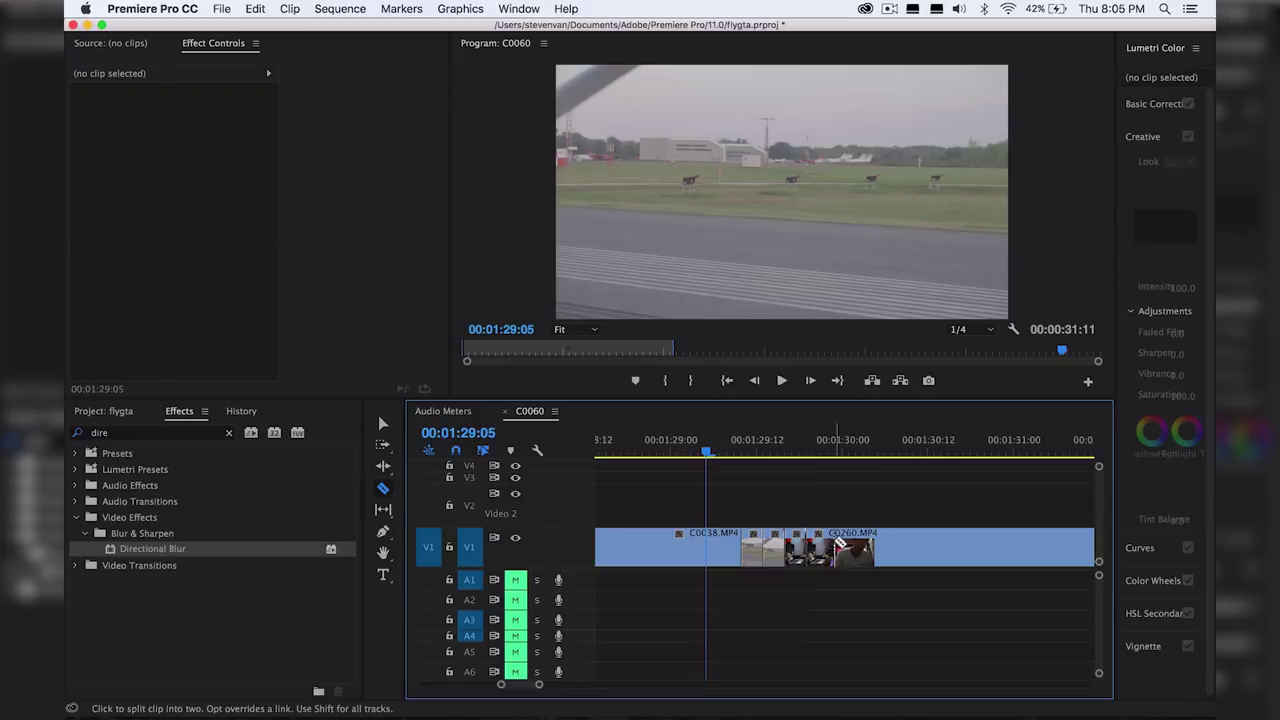
left_click(833, 545)
key("v")
scroll(777, 530, "up", 3)
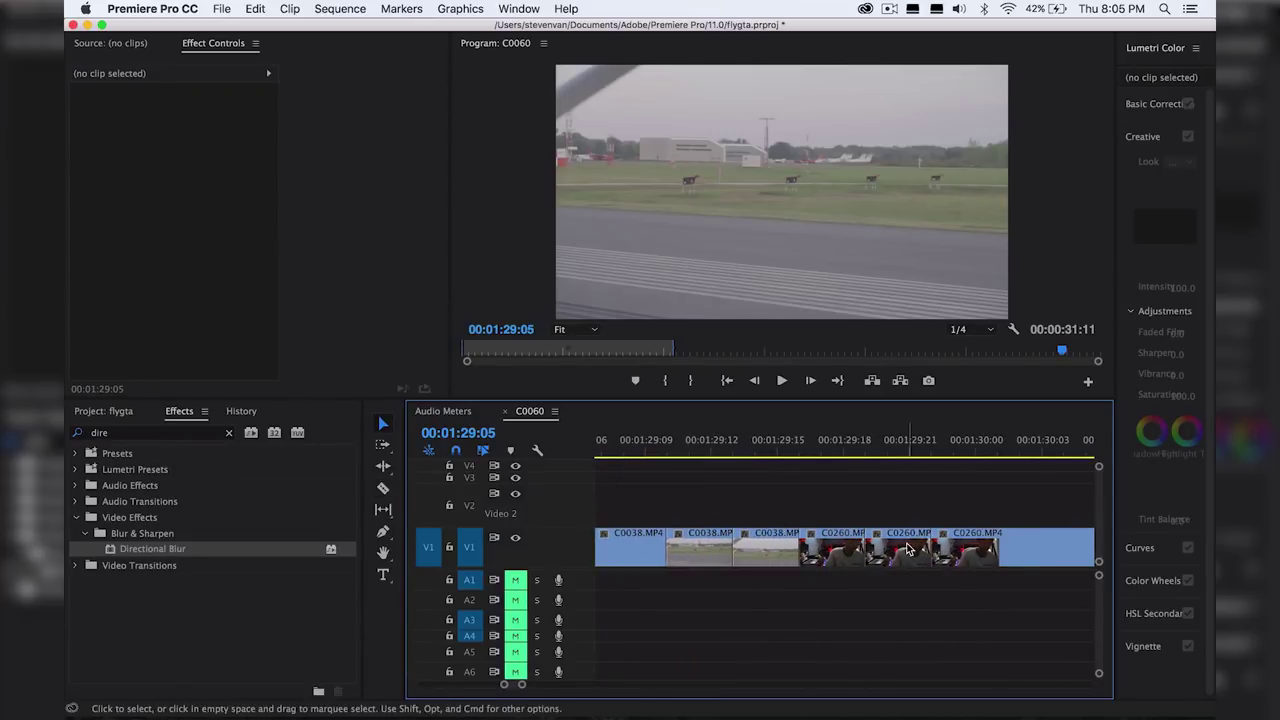
scroll(908, 548, "down", 1)
Punch in on the short piece at 01:29:12 by raising Motion > Scale to 125, then scrub to check
left_click(758, 457)
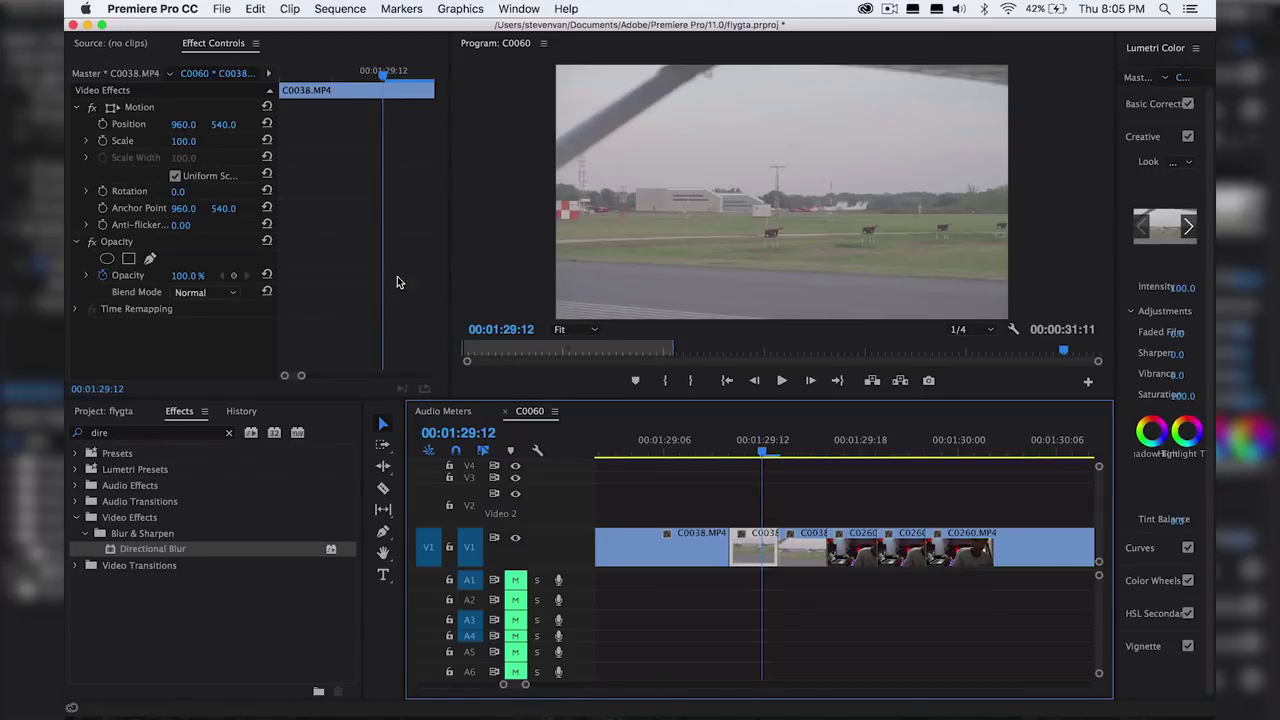
left_click(186, 141)
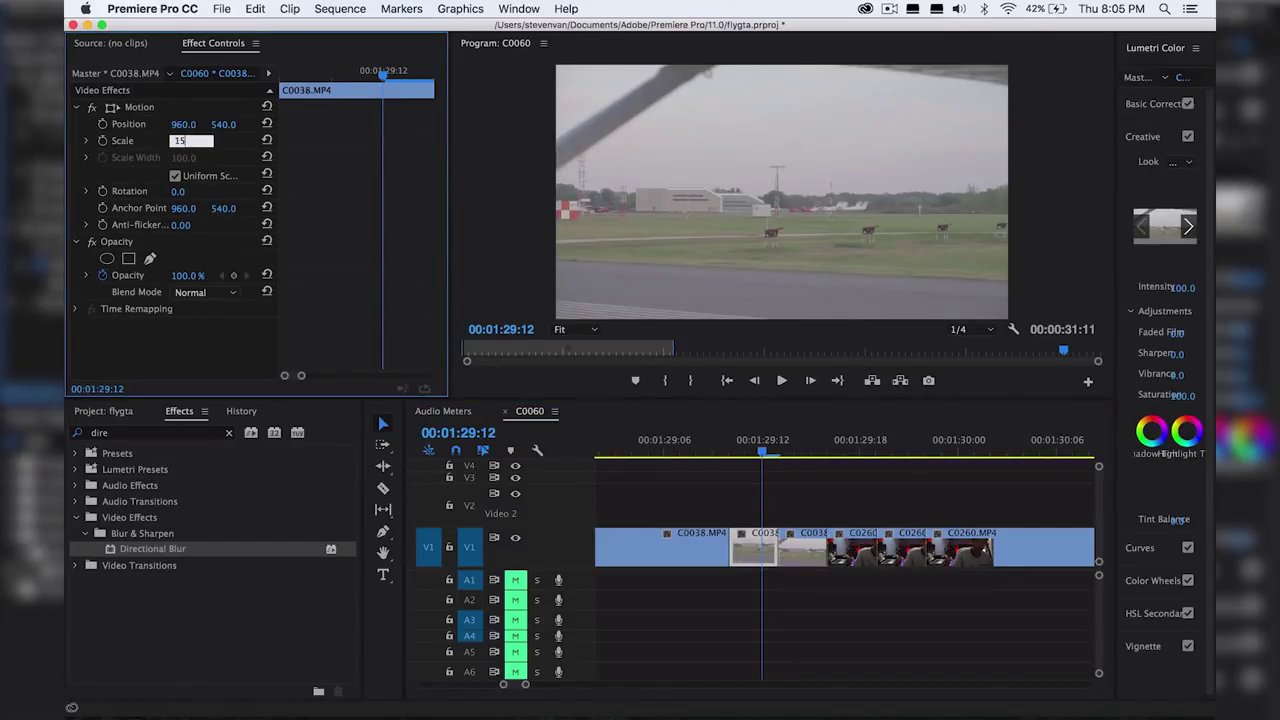
type("150")
key("Escape")
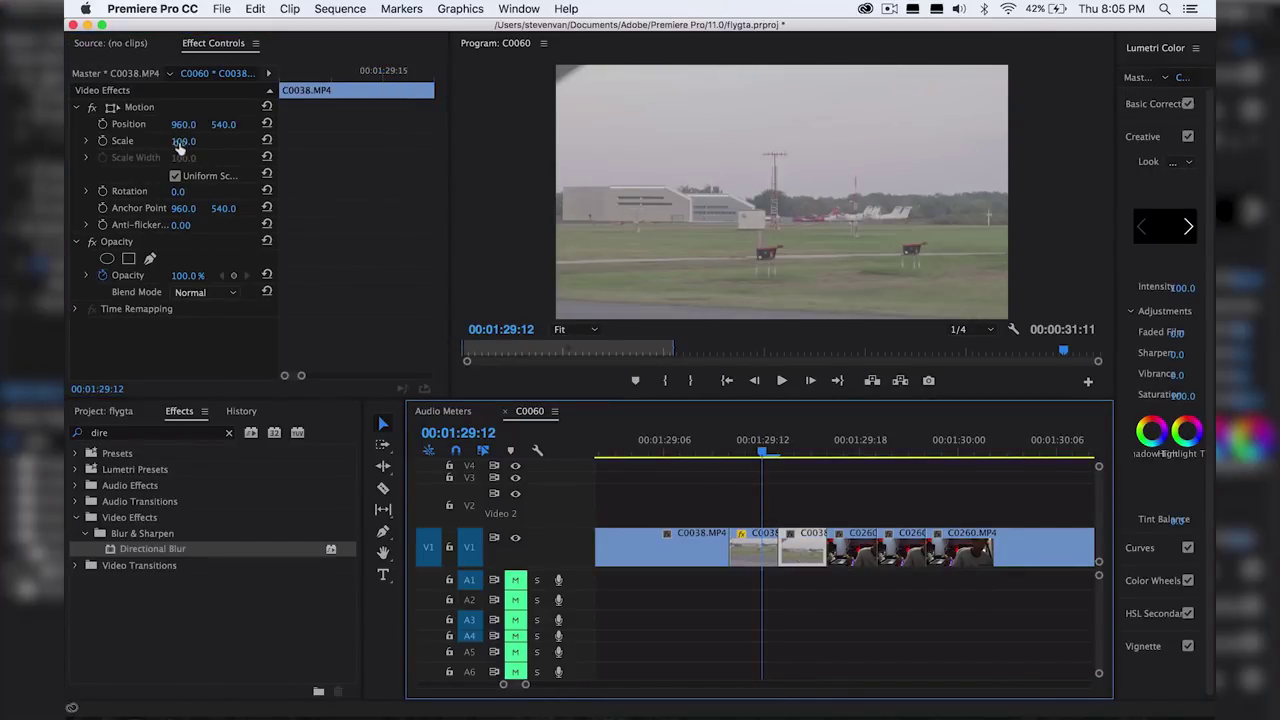
left_click(180, 143)
type("125")
key("Return")
key("shift+Right")
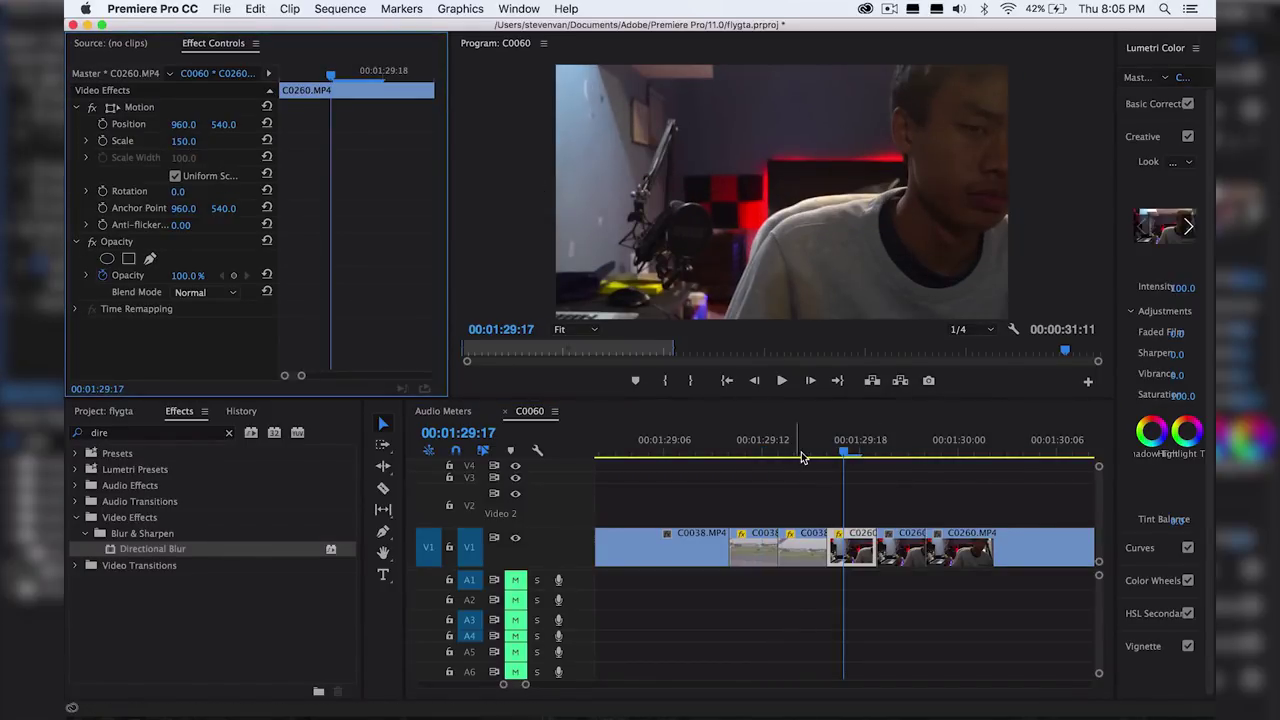
left_click_drag(797, 452, 893, 453)
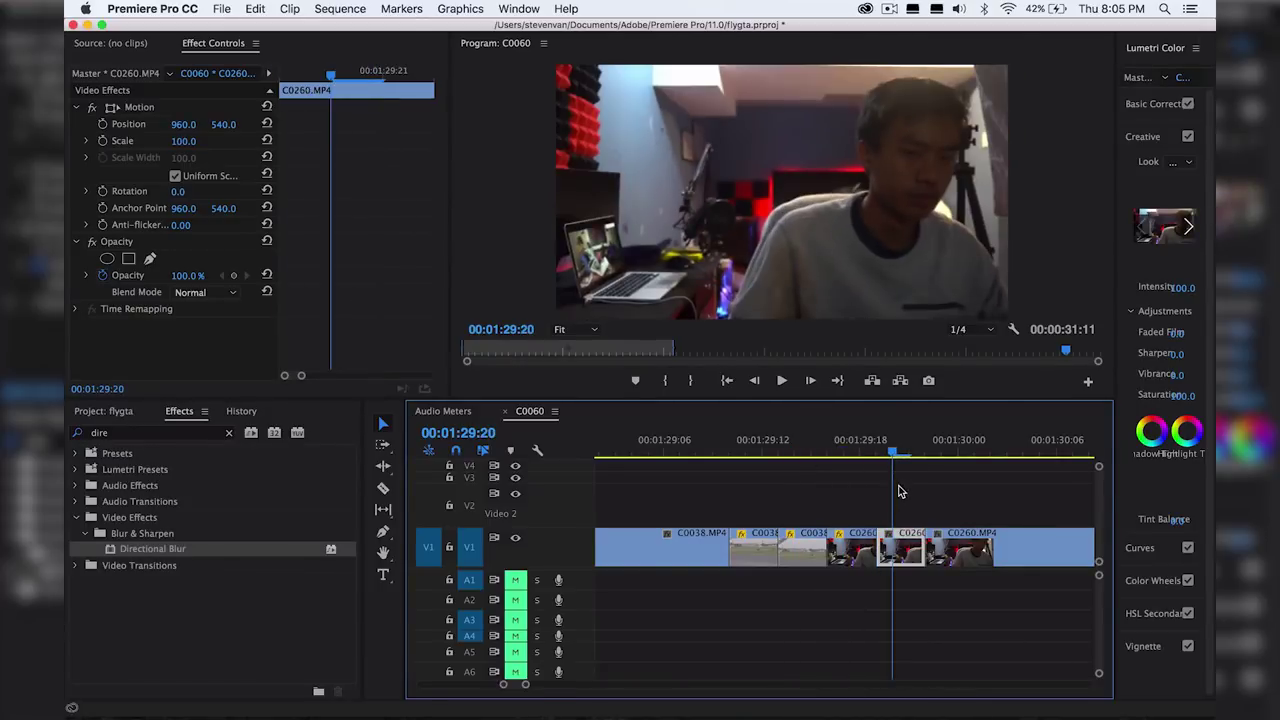
left_click(664, 452)
left_click_drag(526, 686, 538, 688)
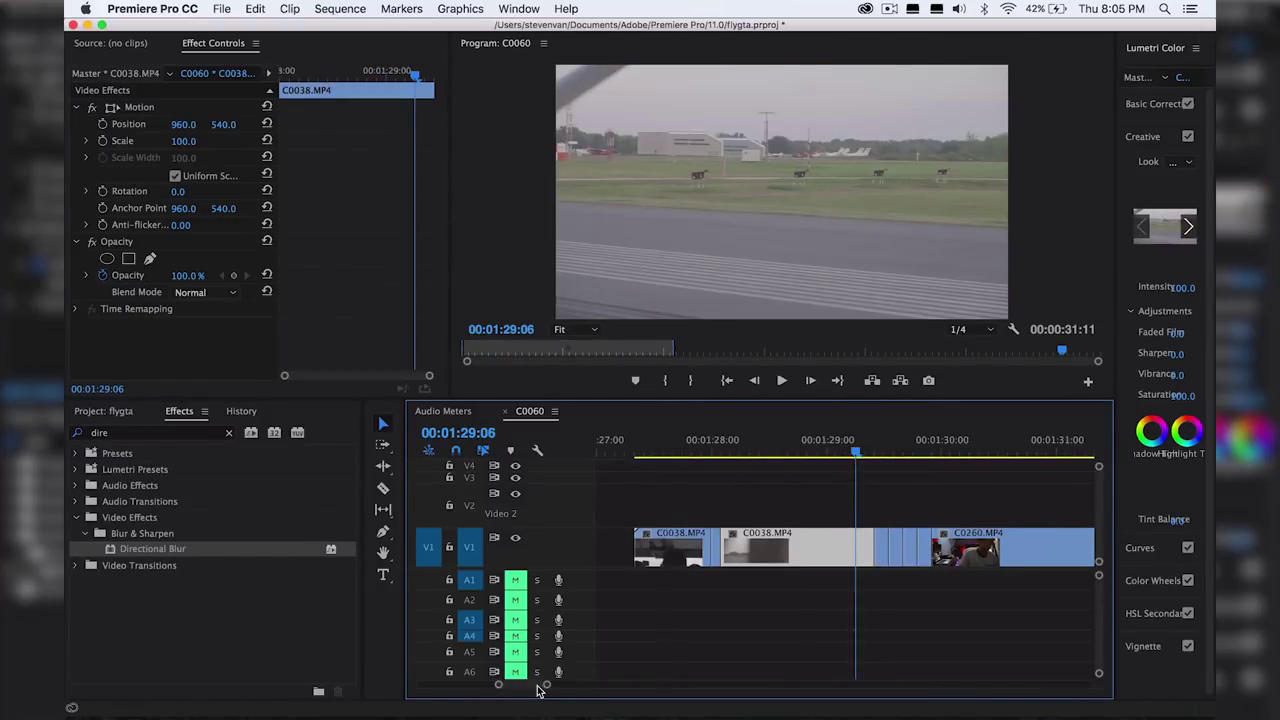
key("space")
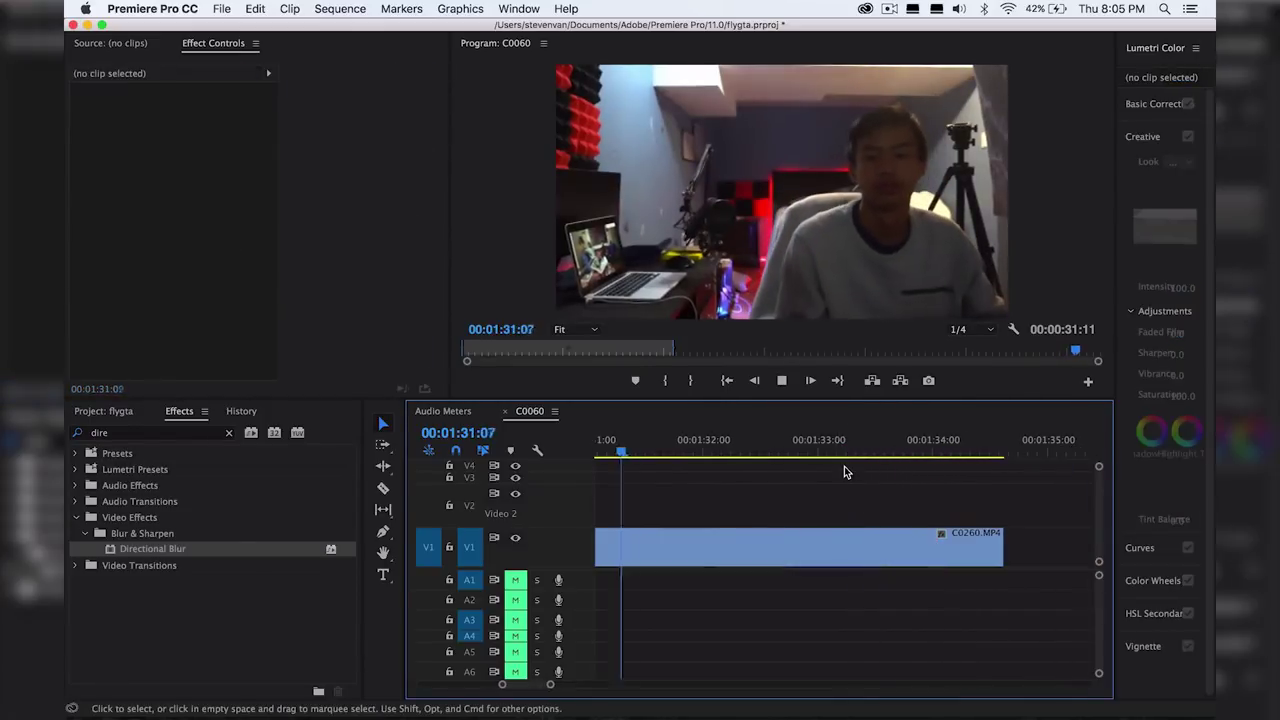
key("space")
key("j")
key("j")
key("j")
key("l")
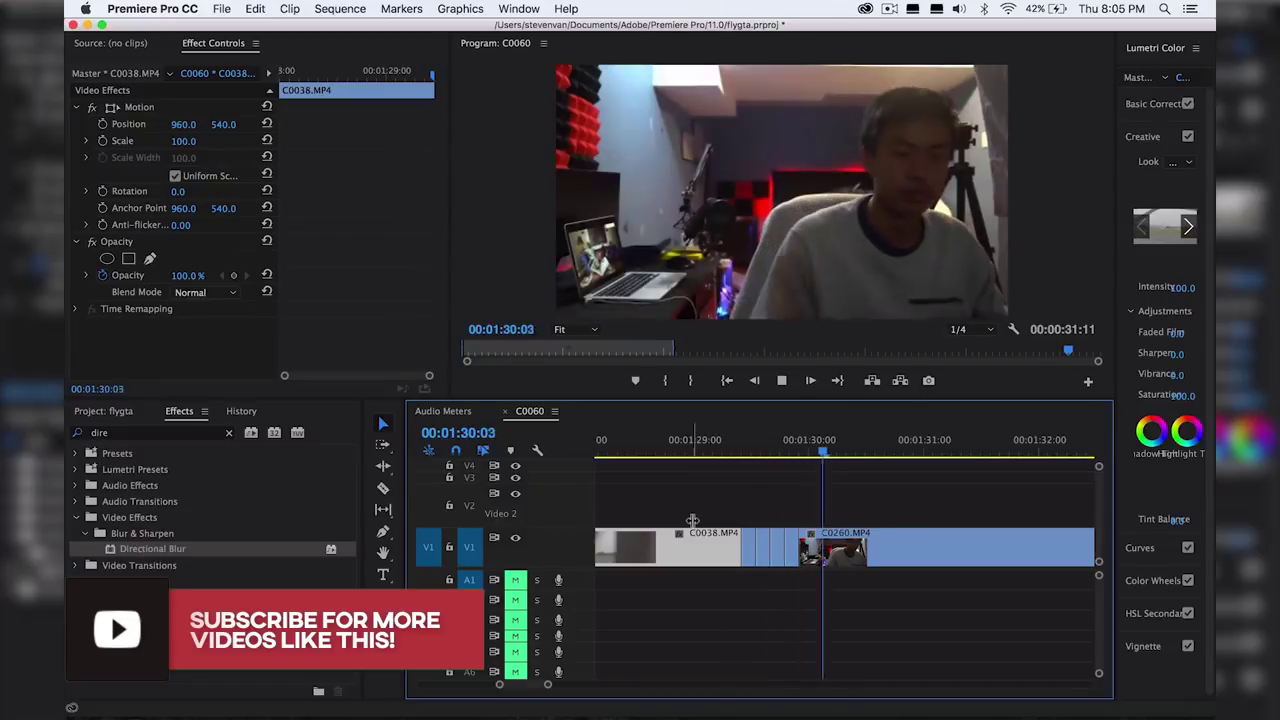
left_click_drag(751, 450, 730, 448)
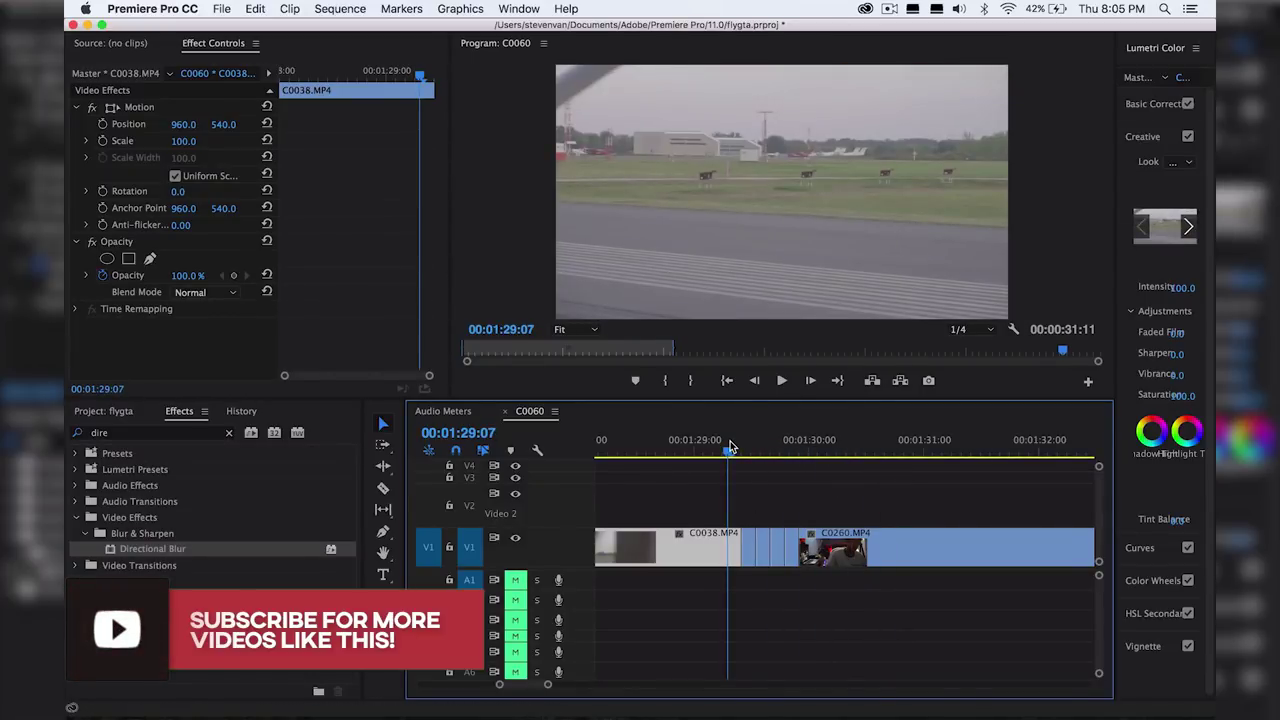
key("space")
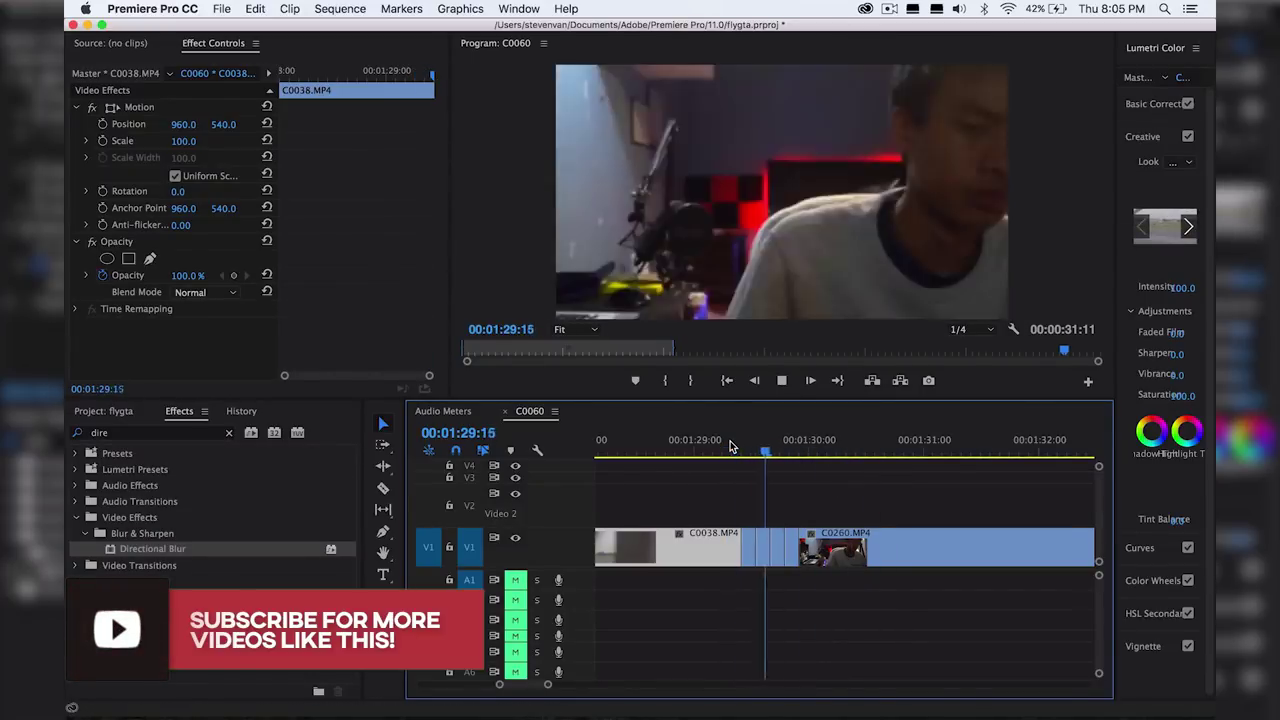
left_click(713, 441)
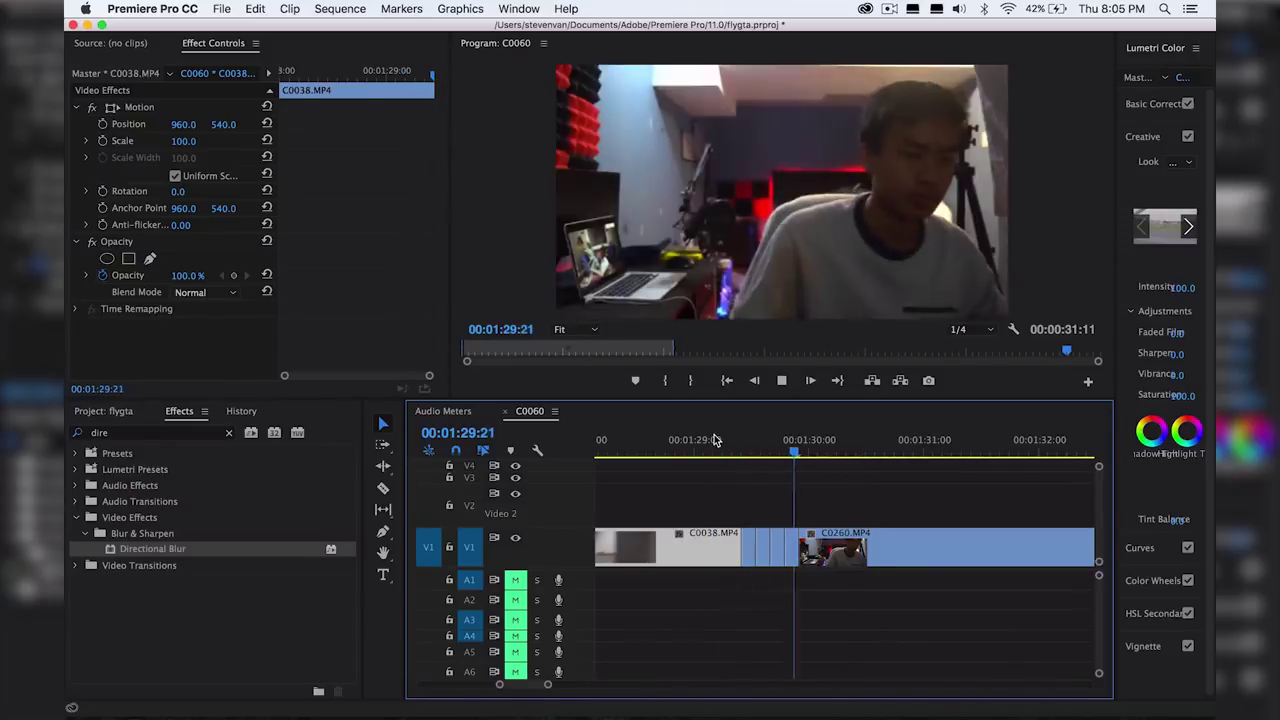
left_click(713, 441)
key("space")
left_click(713, 441)
key("space")
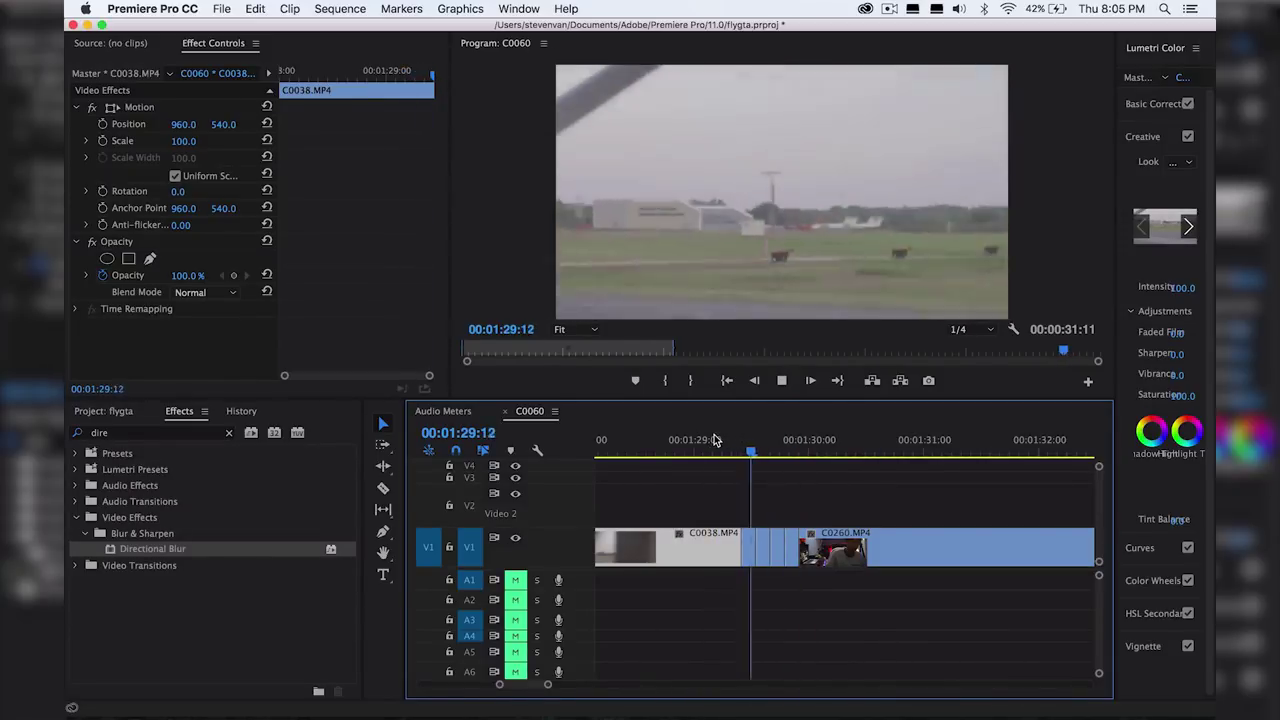
key("space")
left_click(728, 451)
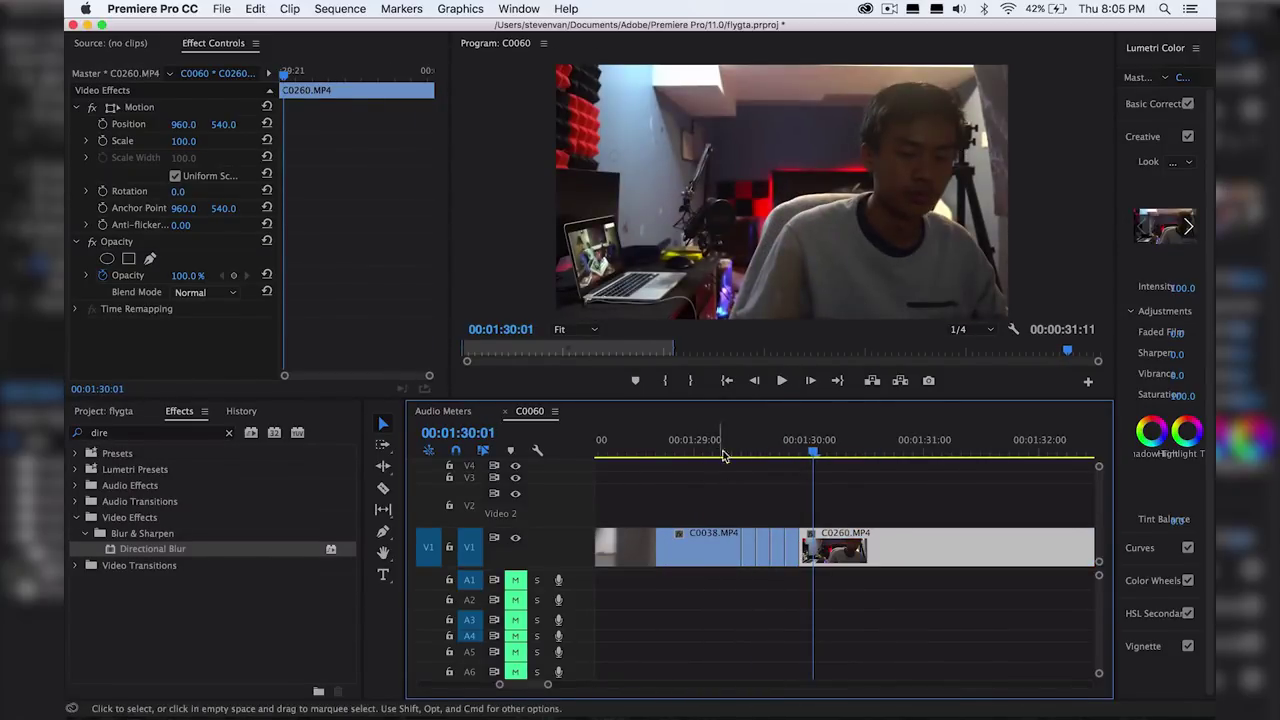
key("space")
left_click(729, 451)
key("space")
key("space")
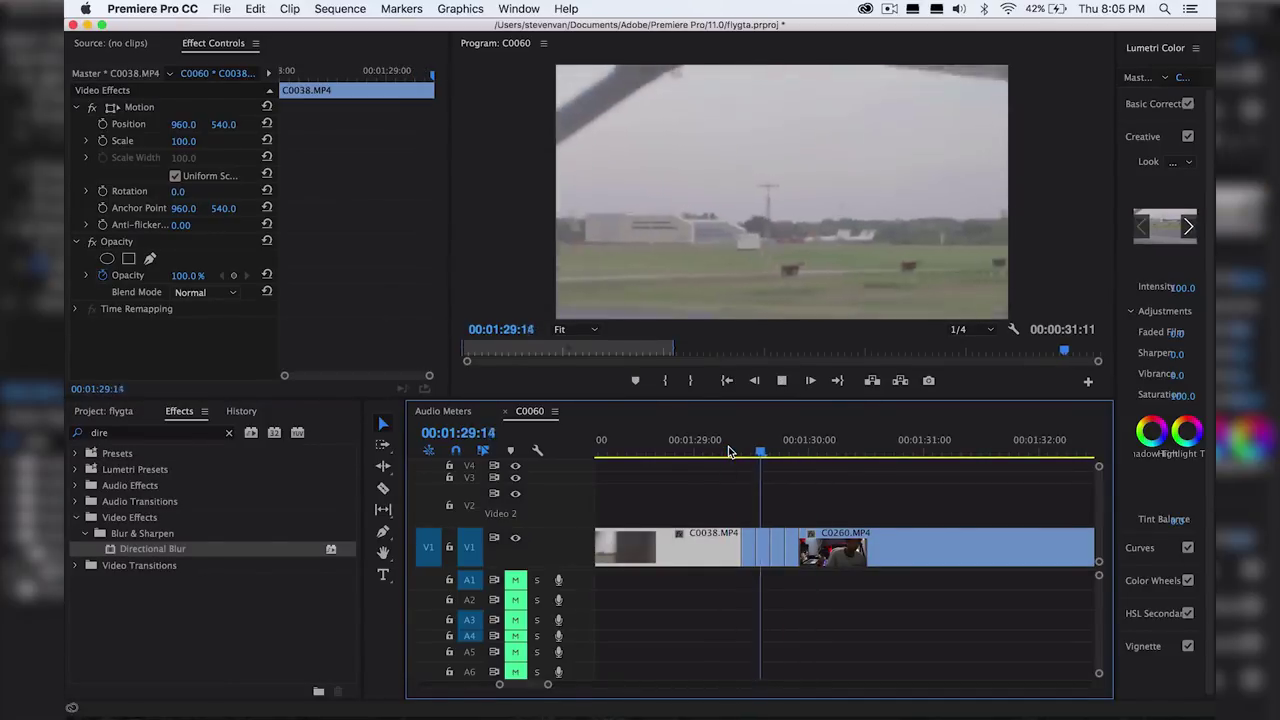
left_click(728, 451)
key("space")
key("space")
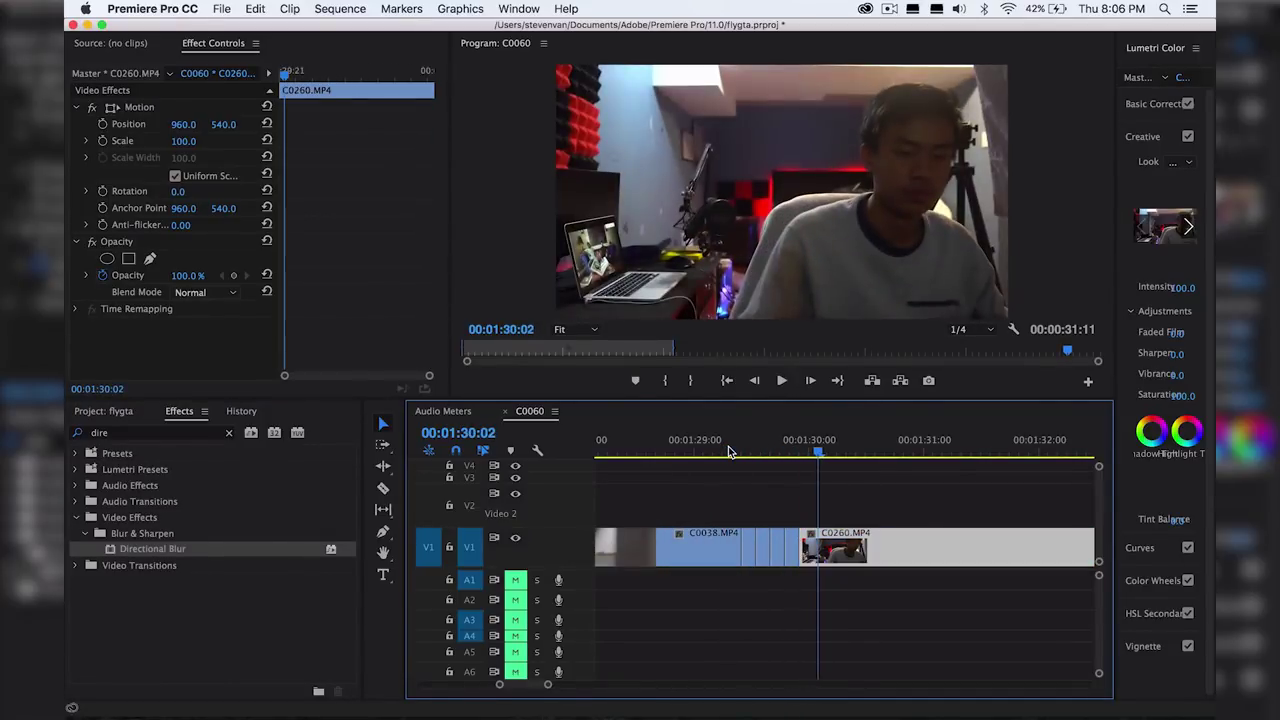